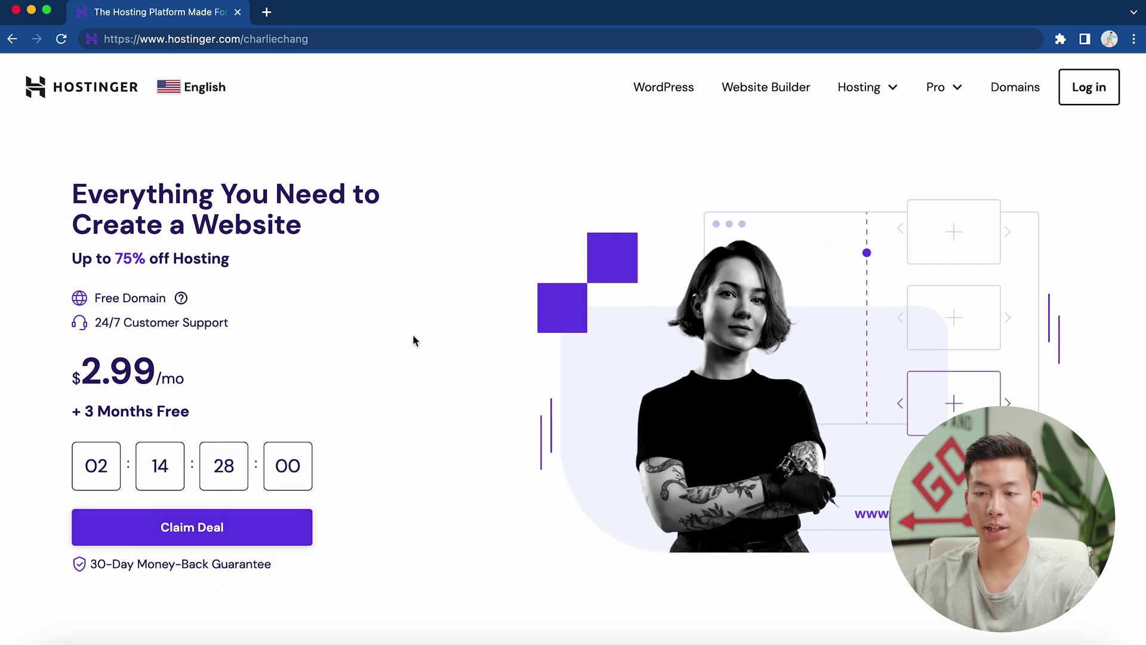
Open the hosting deal and compare the features and prices of the Premium, Business and Cloud Startup plans
left_click(257, 541)
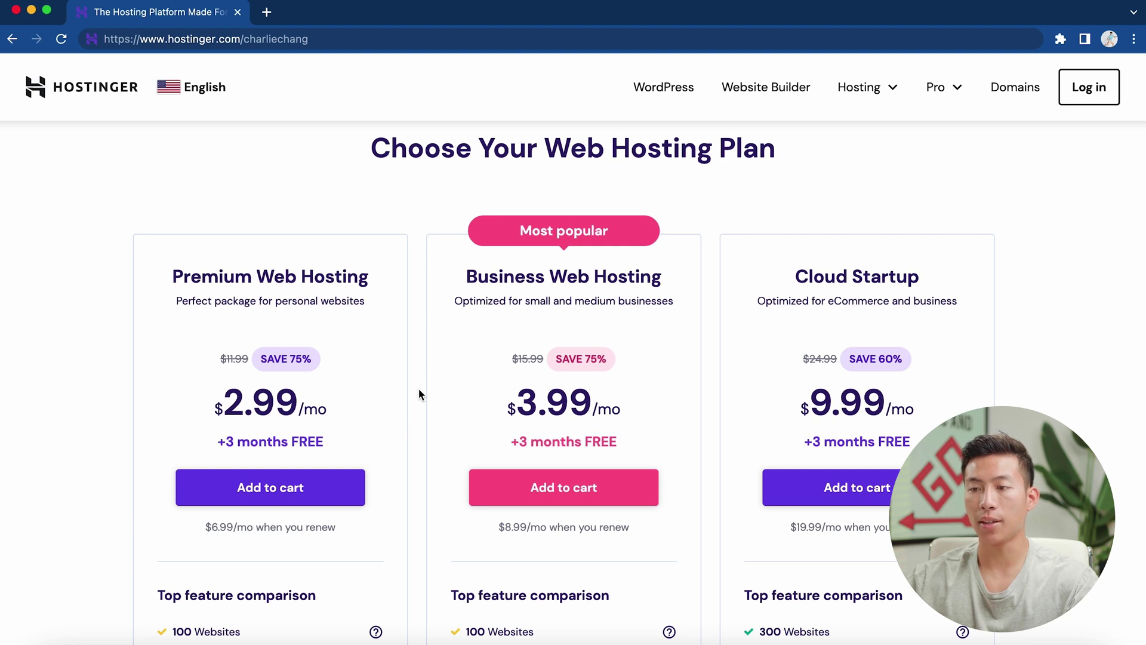
scroll(419, 394, "down", 2)
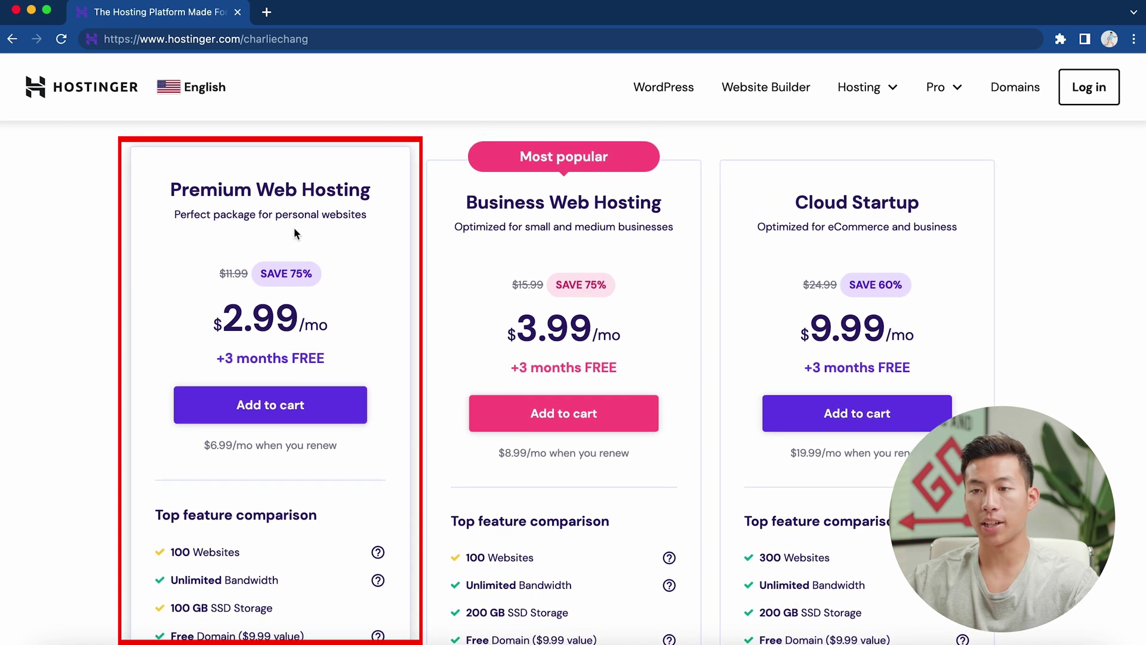
scroll(335, 252, "down", 1)
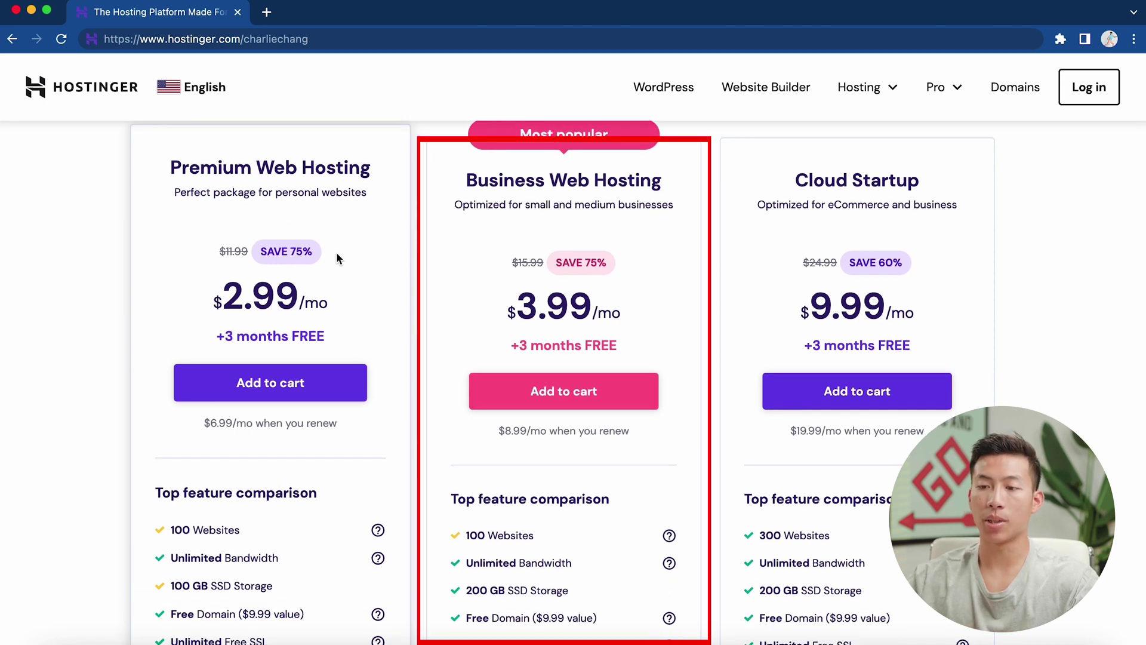
scroll(481, 310, "down", 5)
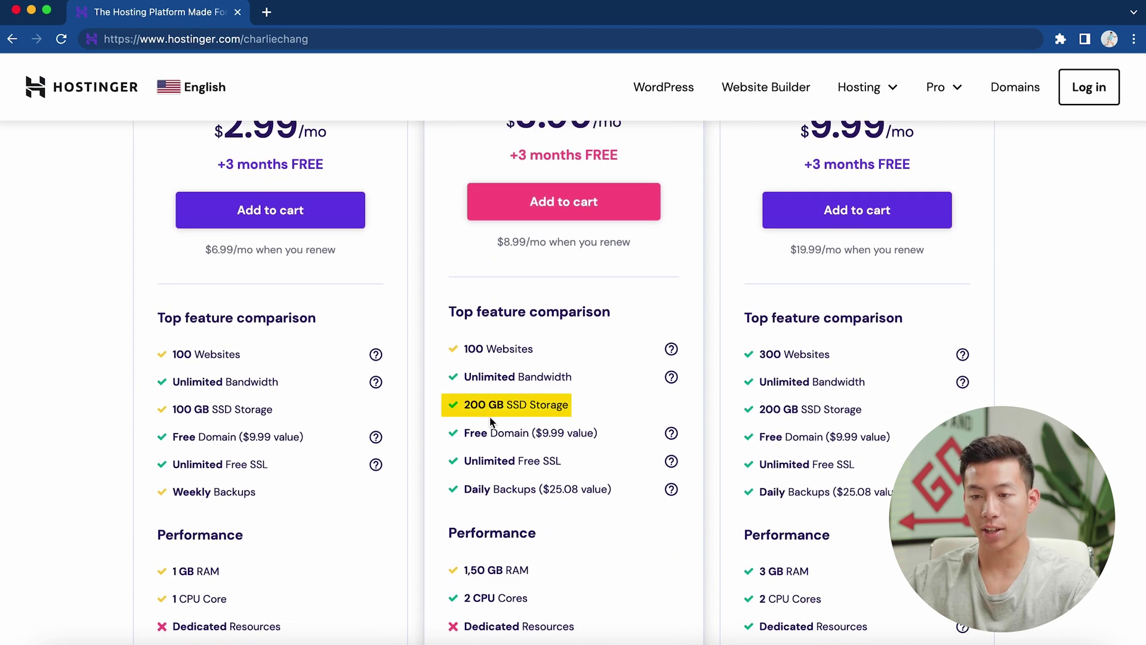
scroll(512, 418, "down", 3)
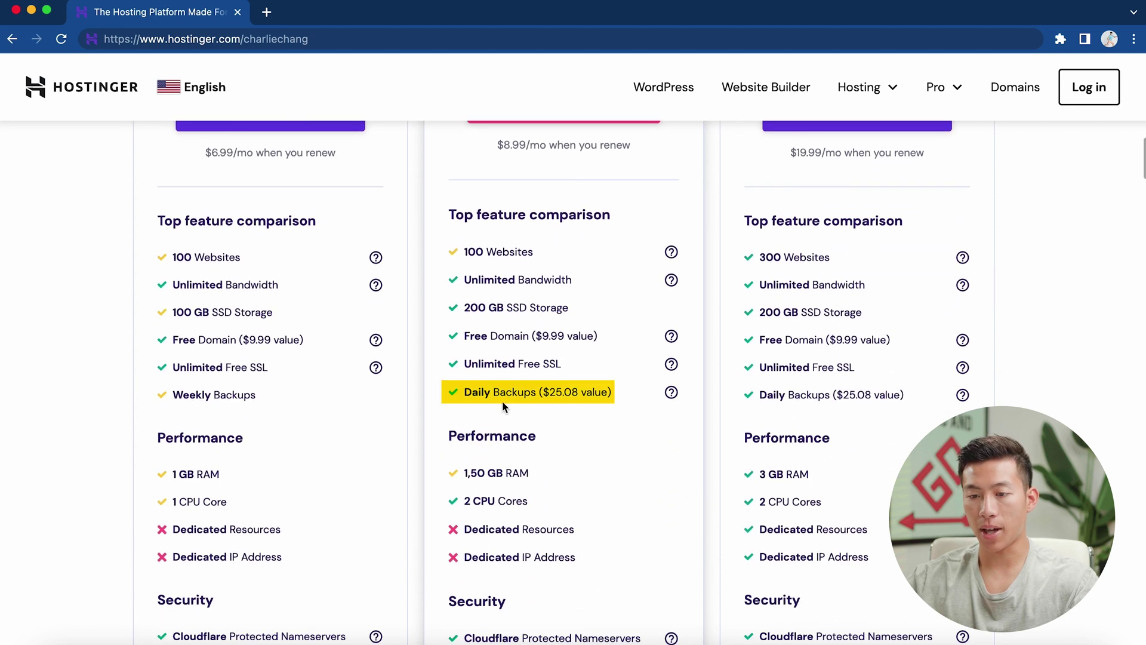
scroll(506, 482, "down", 3)
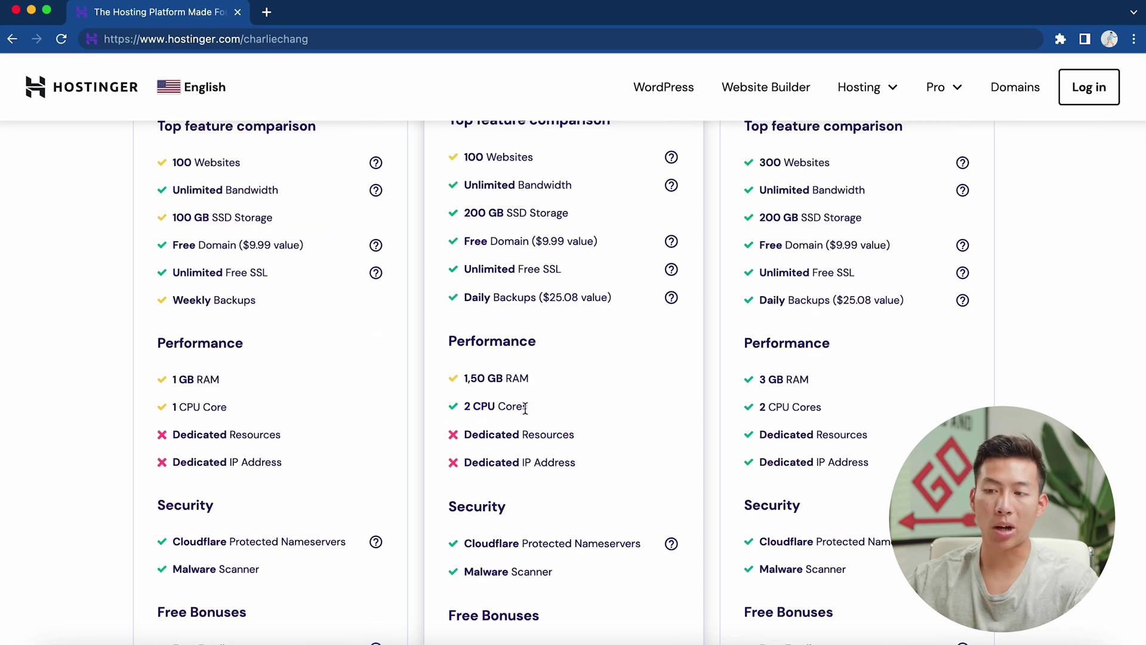
scroll(513, 382, "down", 10)
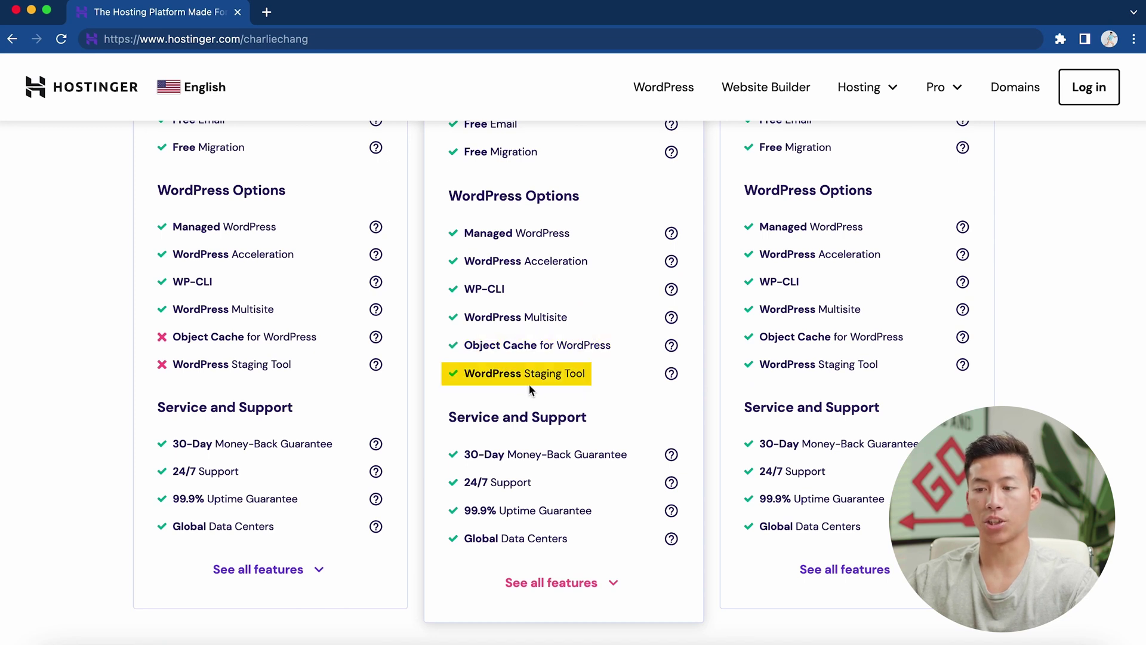
scroll(570, 393, "up", 3)
scroll(571, 393, "up", 10)
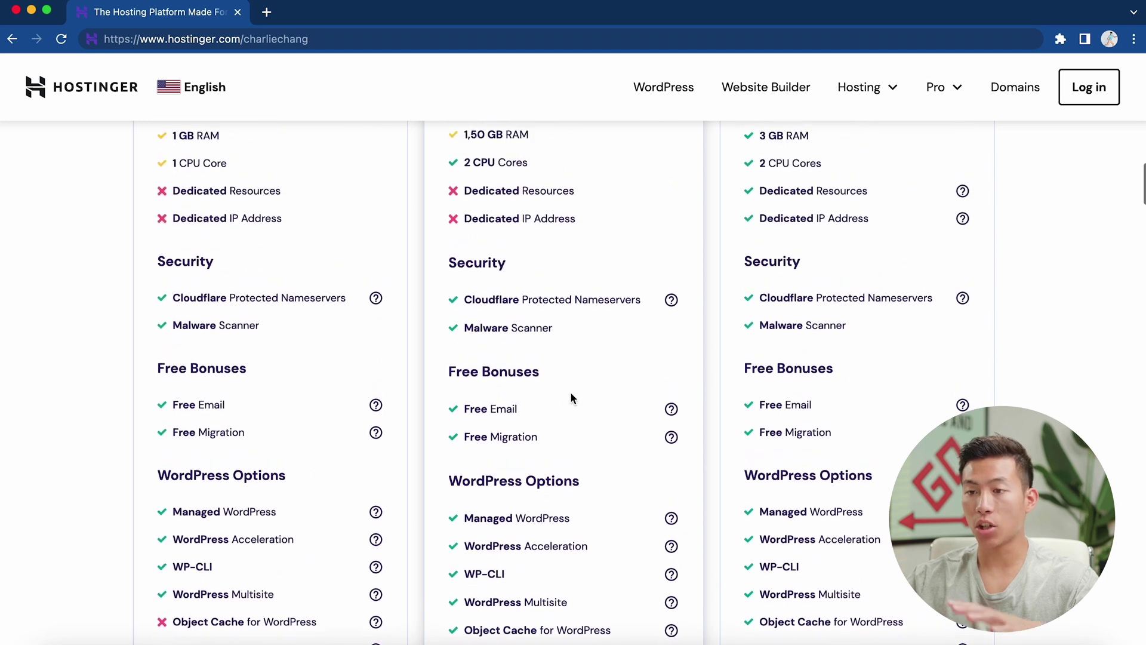
scroll(571, 398, "up", 4)
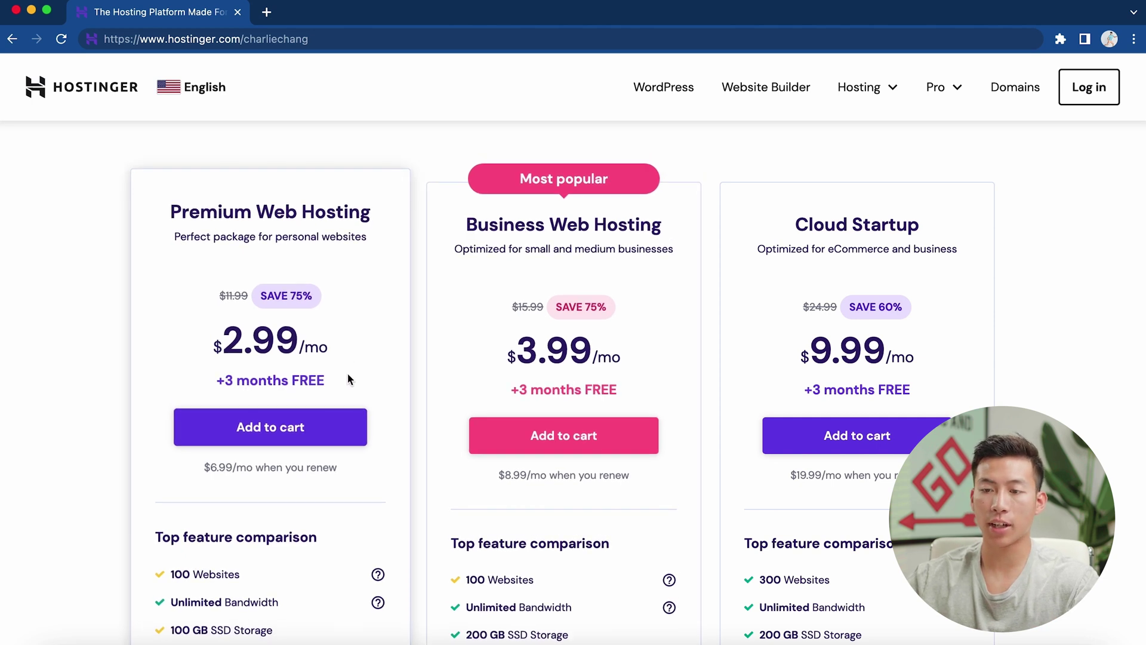
Add the Premium Web Hosting plan to the cart and review the period, account and payment sections of the order
left_click(325, 432)
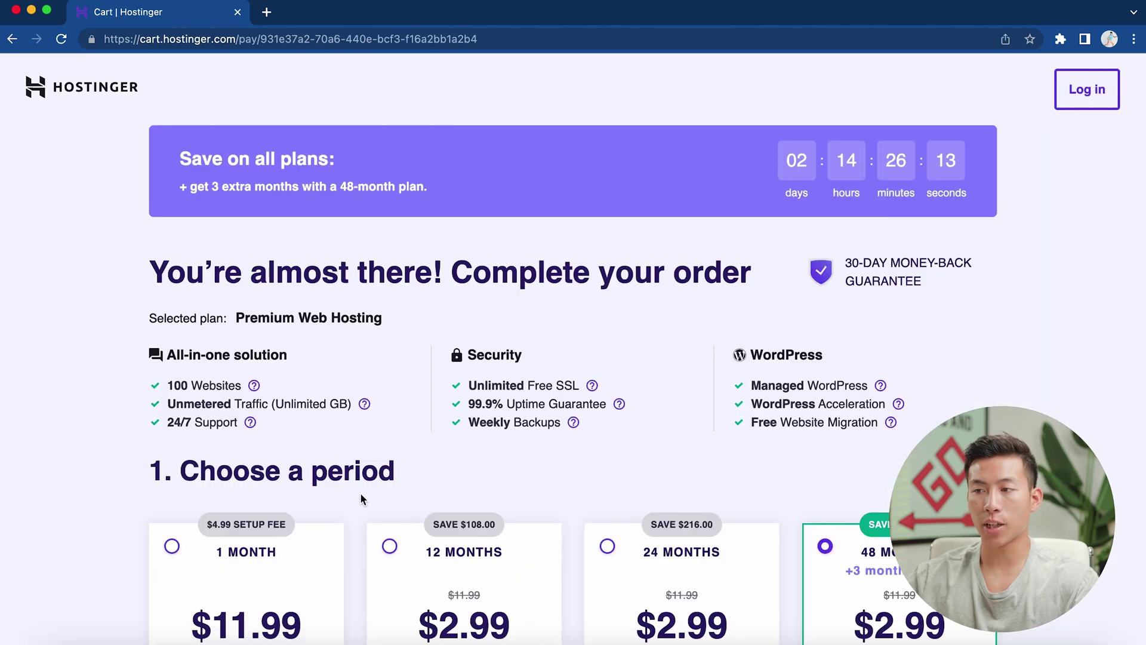
scroll(357, 510, "down", 5)
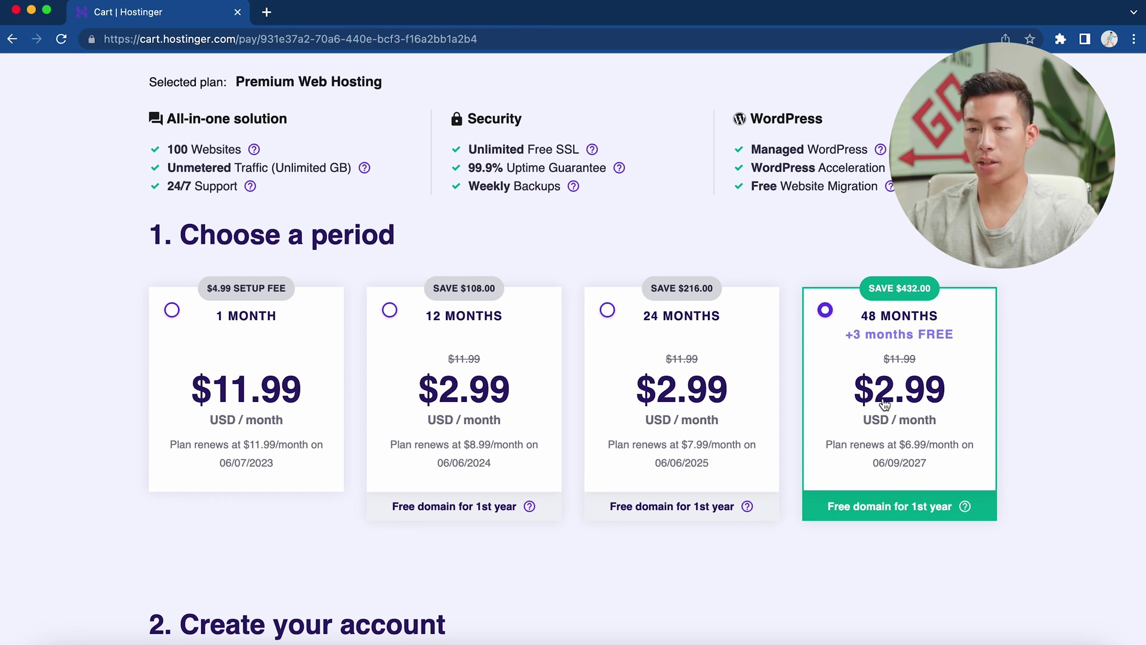
scroll(874, 410, "down", 6)
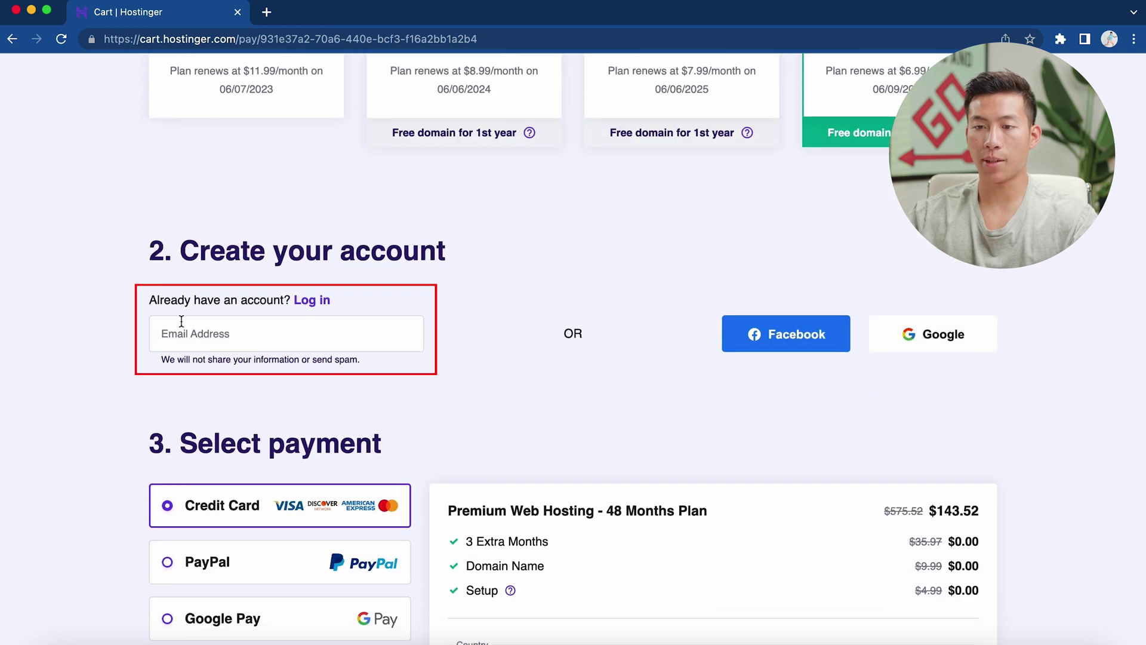
scroll(358, 388, "down", 5)
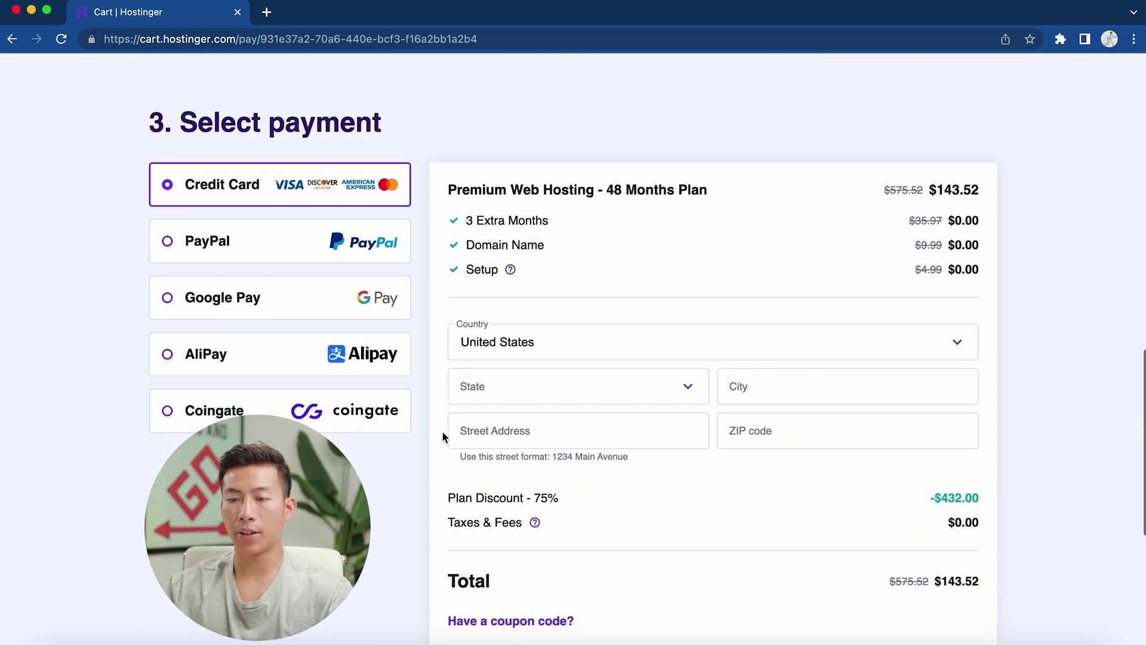
scroll(442, 433, "down", 1)
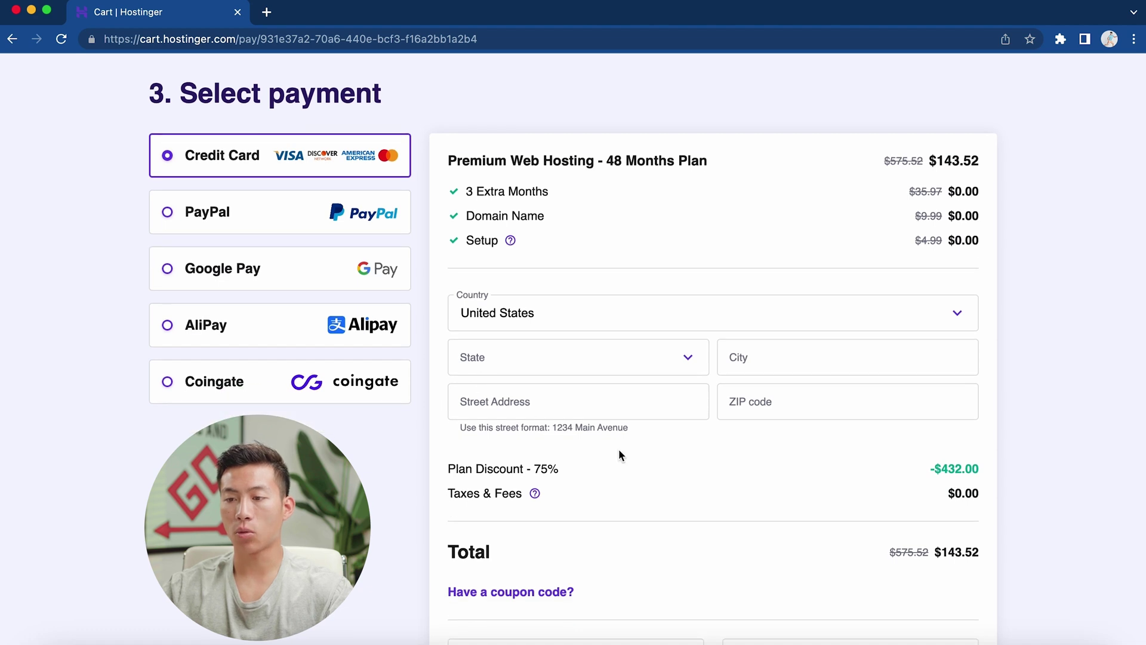
Apply the coupon code CHARLIECHANG to the Premium Web Hosting order
scroll(618, 455, "down", 3)
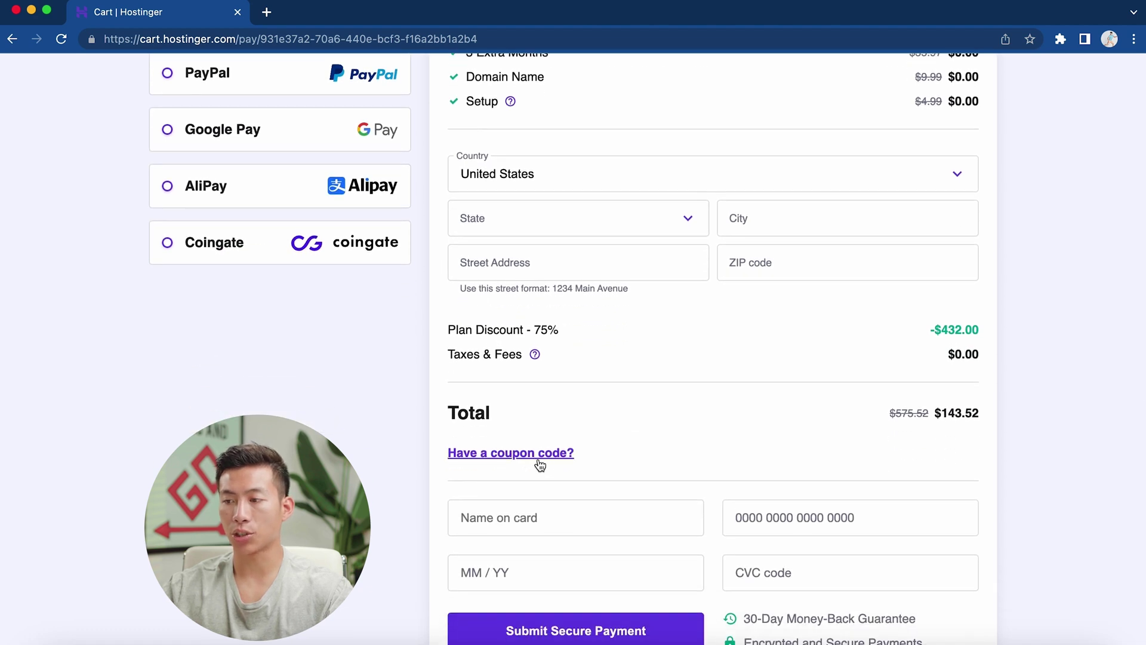
left_click(550, 456)
left_click(559, 492)
type("CHAL")
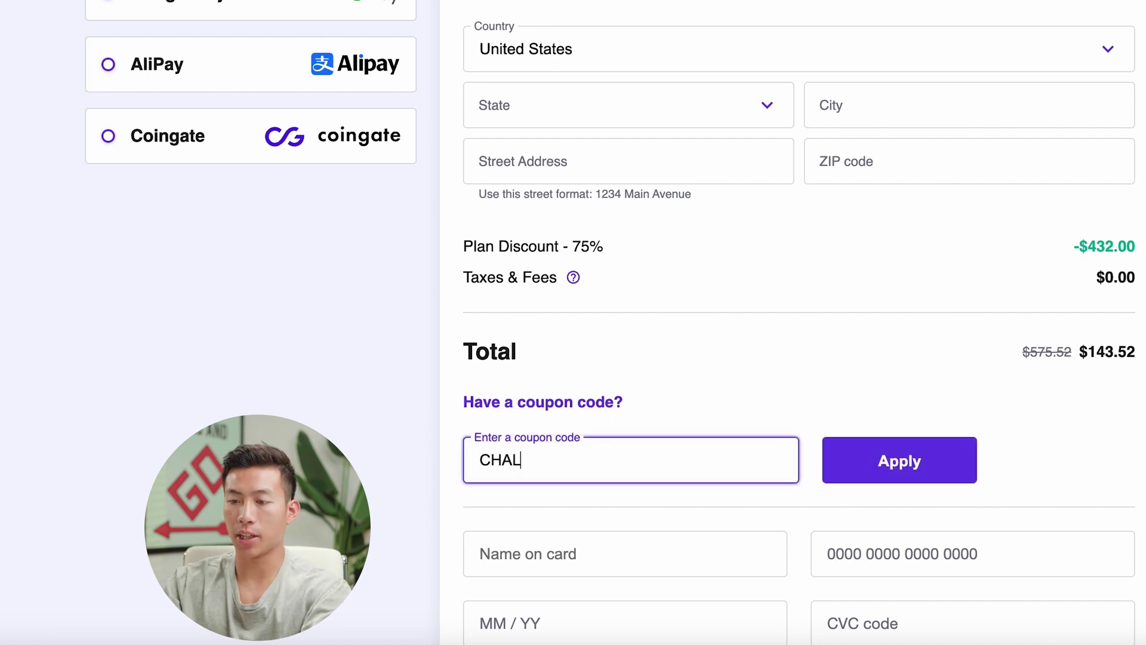
key("BackSpace")
type("RLIECHANG")
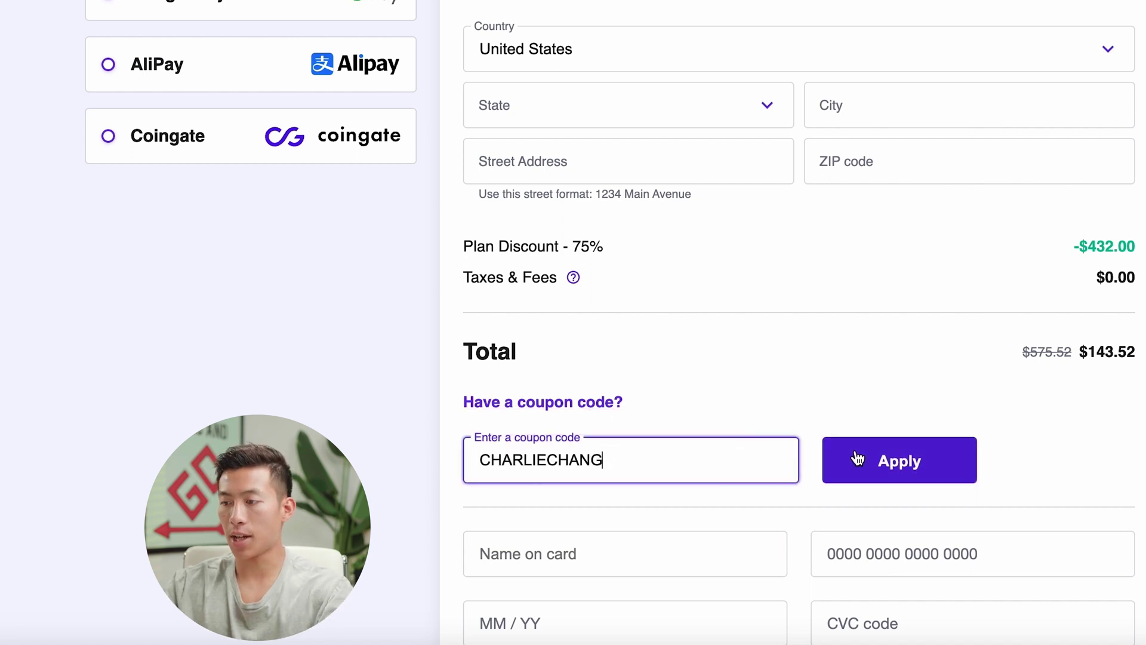
left_click(858, 459)
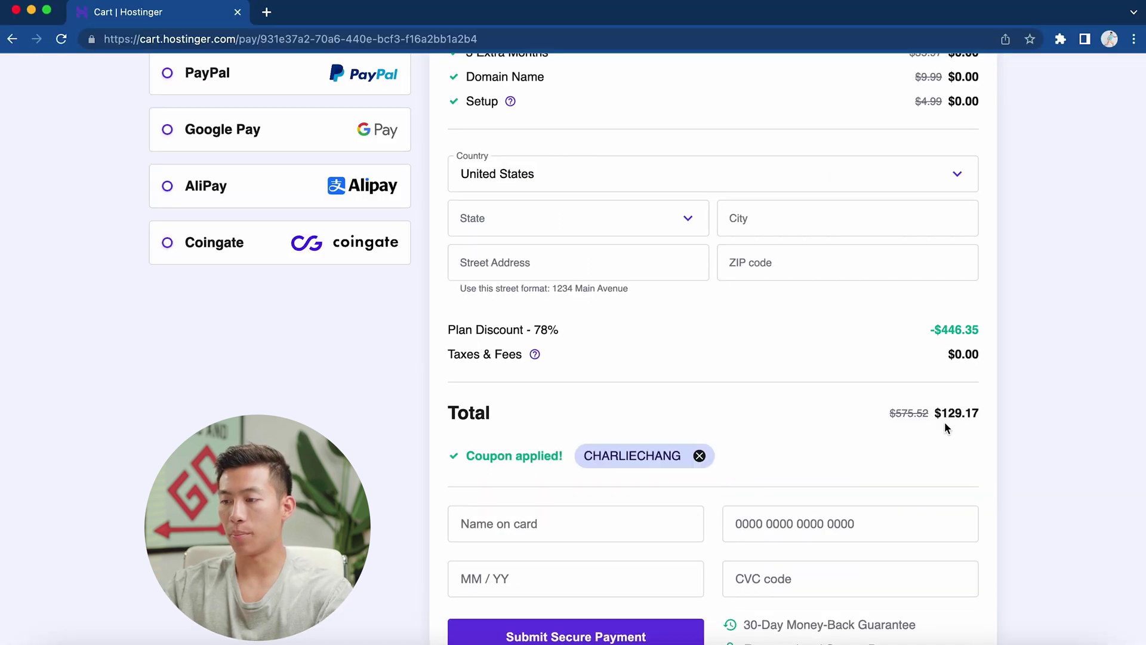
Check the discounted order total and review the order summary and payment details
left_click_drag(935, 413, 984, 413)
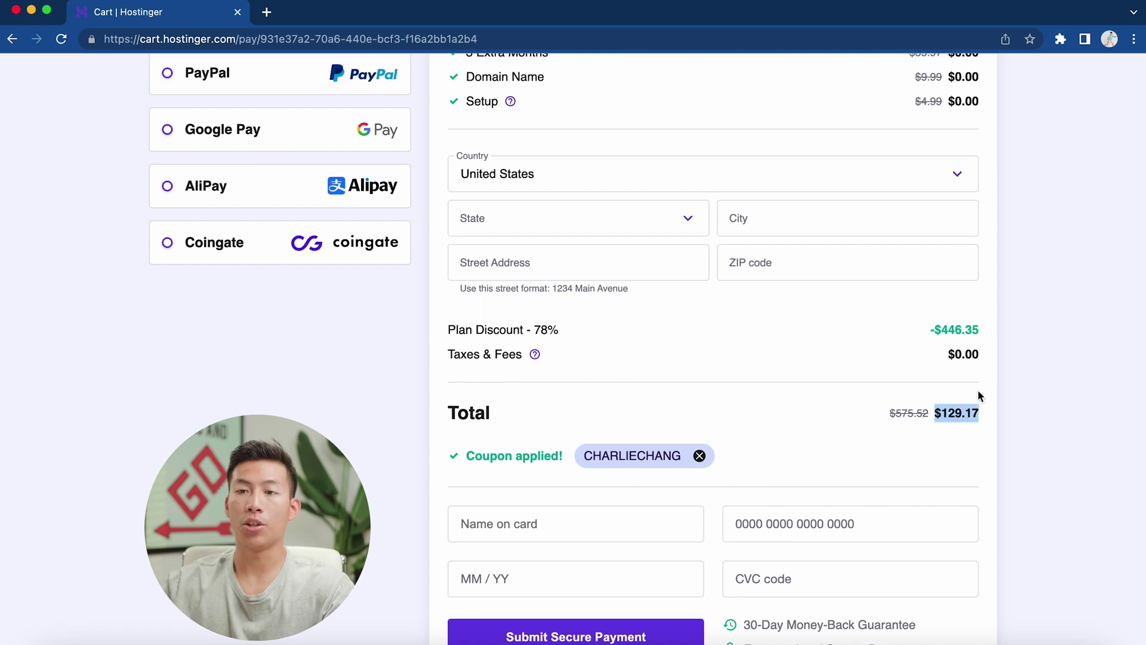
scroll(980, 403, "up", 3)
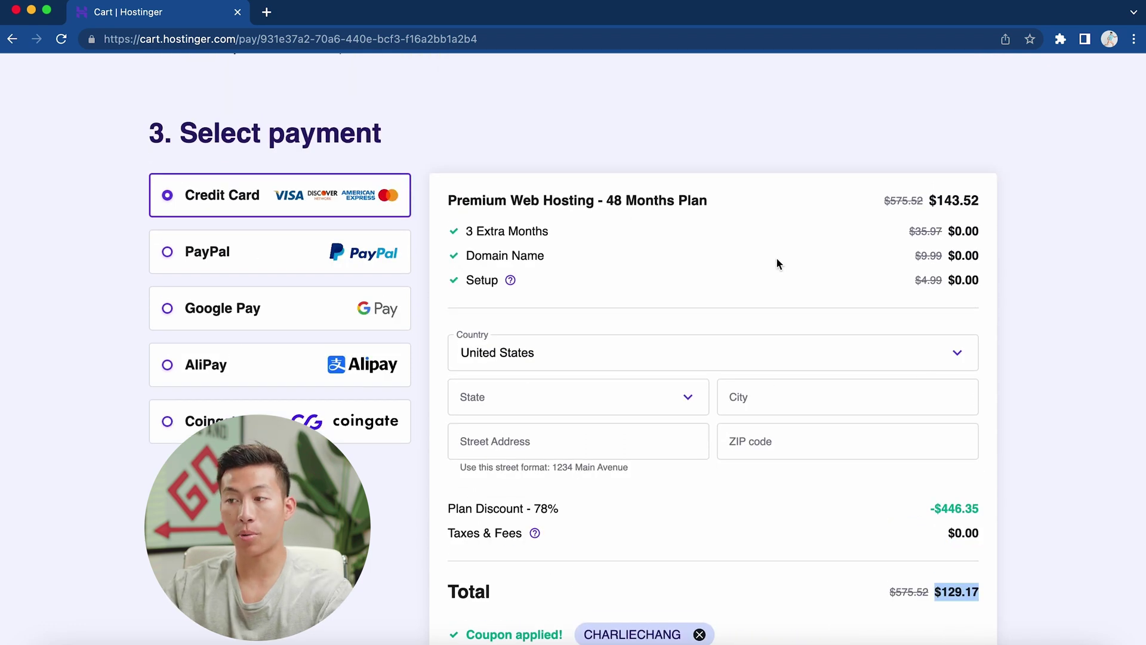
scroll(776, 257, "down", 1)
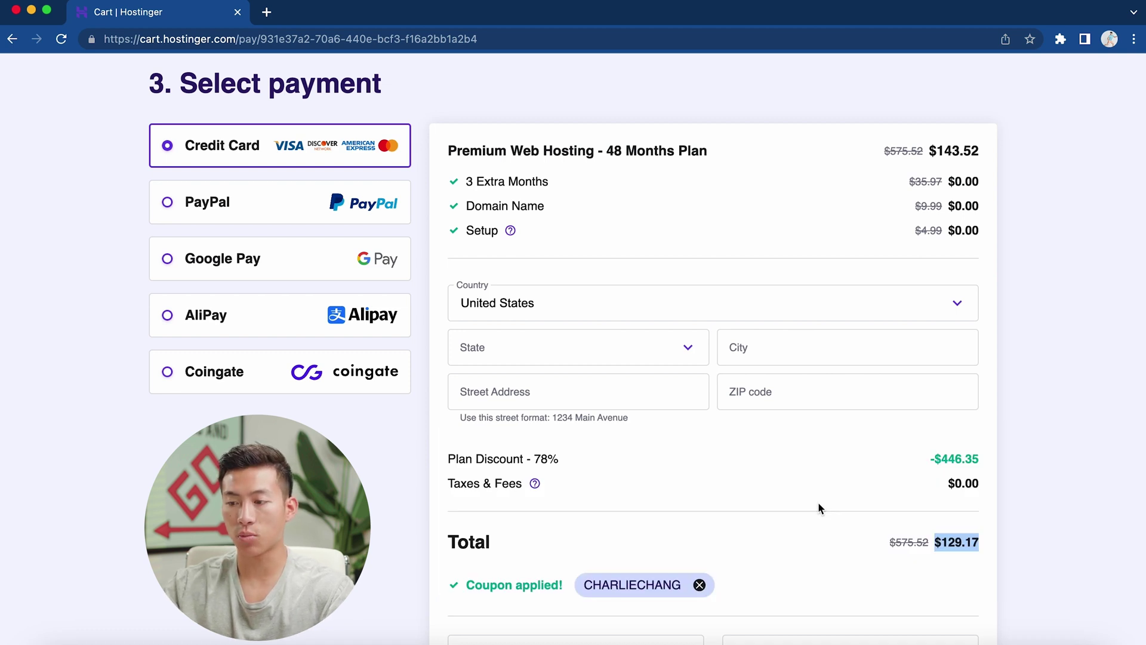
scroll(818, 505, "down", 5)
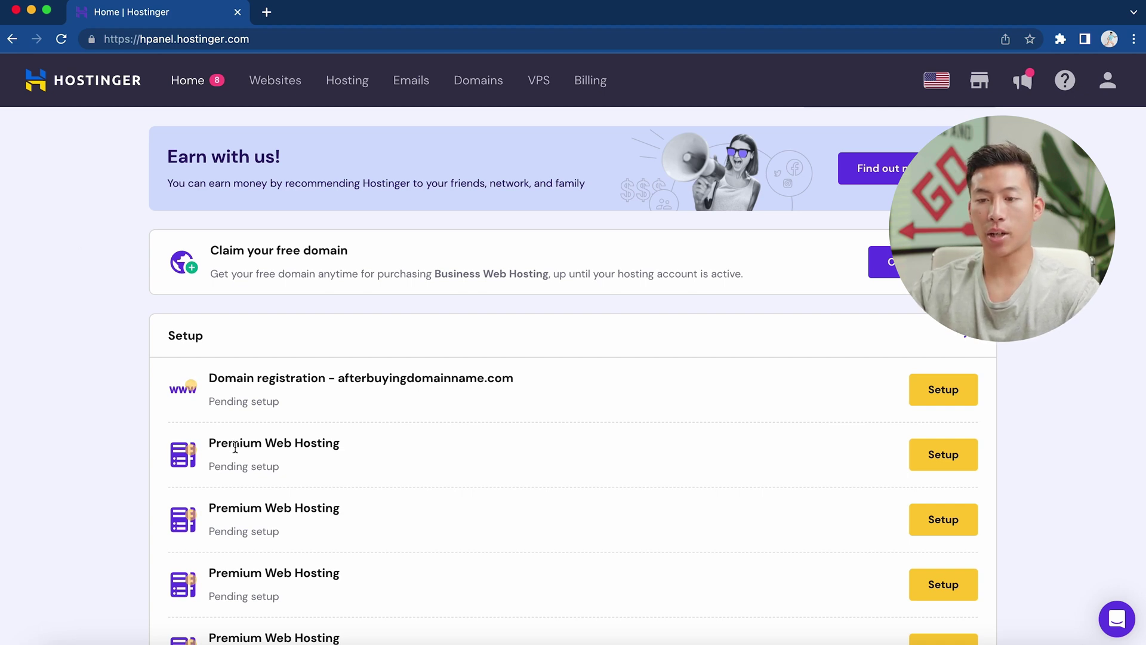
Start the guided setup for the first pending Premium Web Hosting plan
left_click_drag(210, 445, 339, 443)
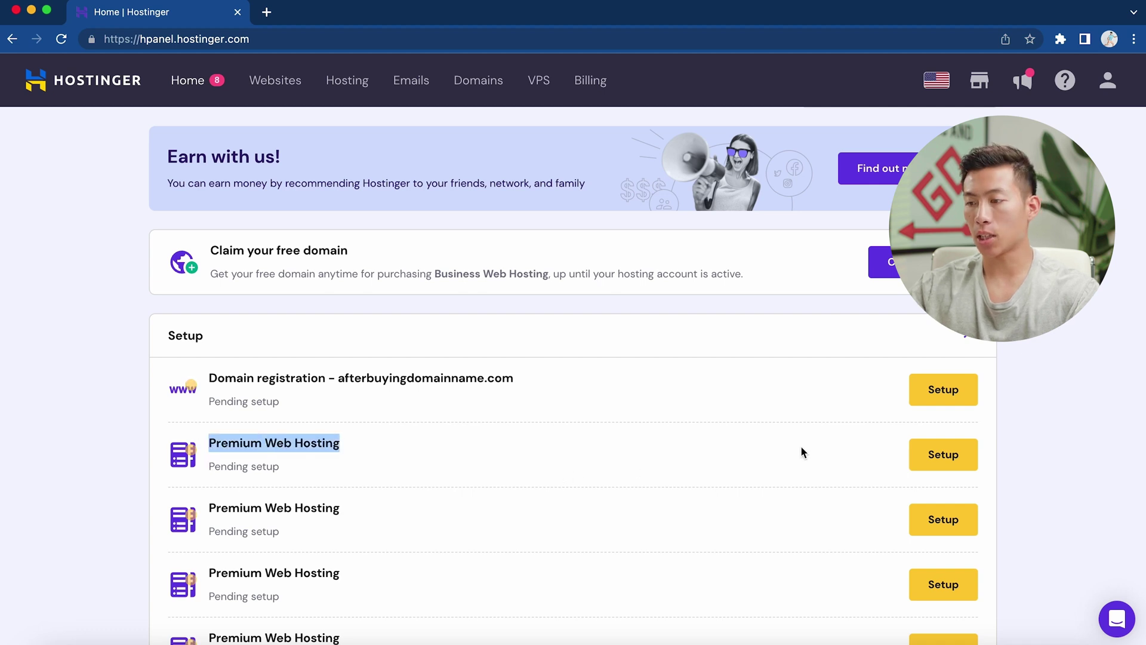
left_click(923, 455)
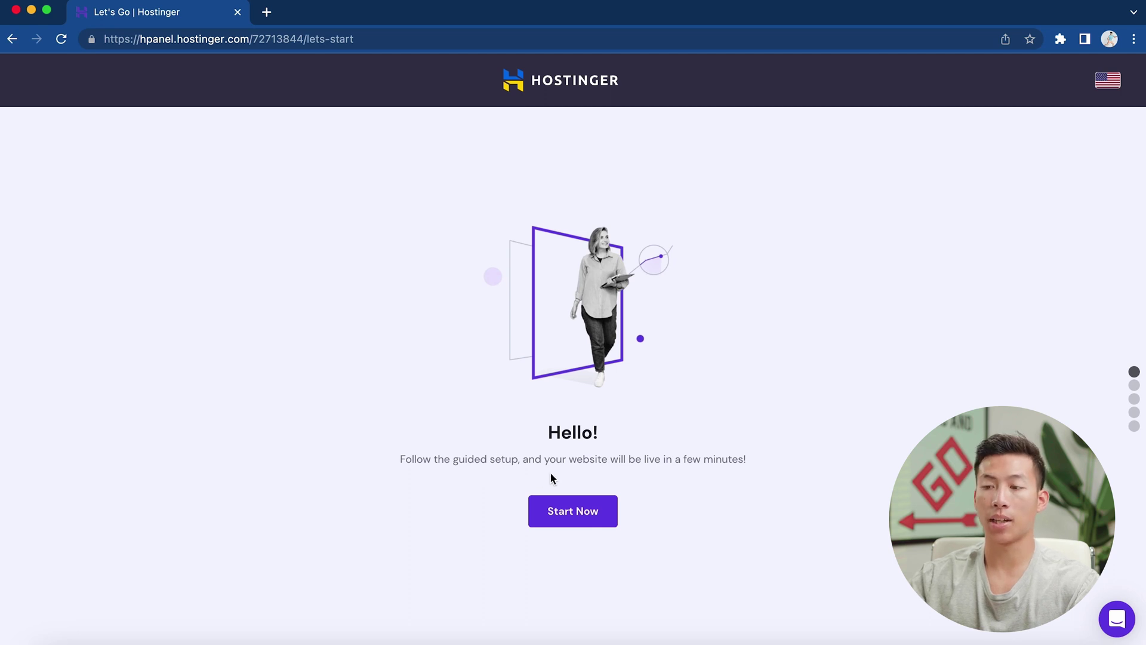
left_click(572, 513)
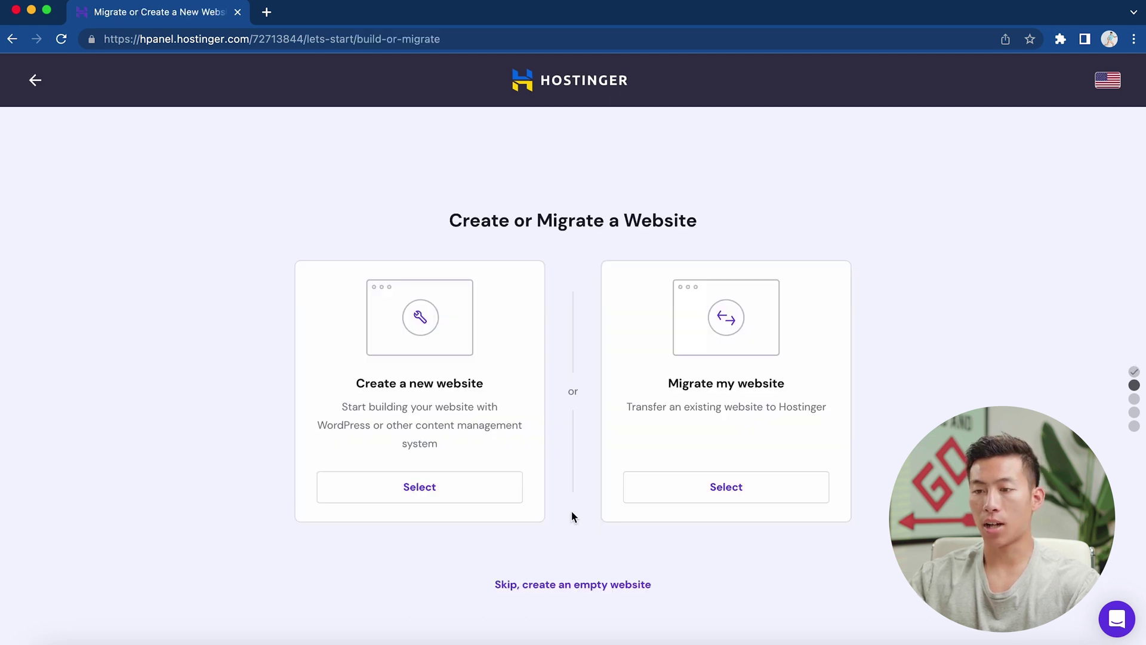
Choose to create a new website with WordPress as the platform and move past the plugin selection
left_click(481, 496)
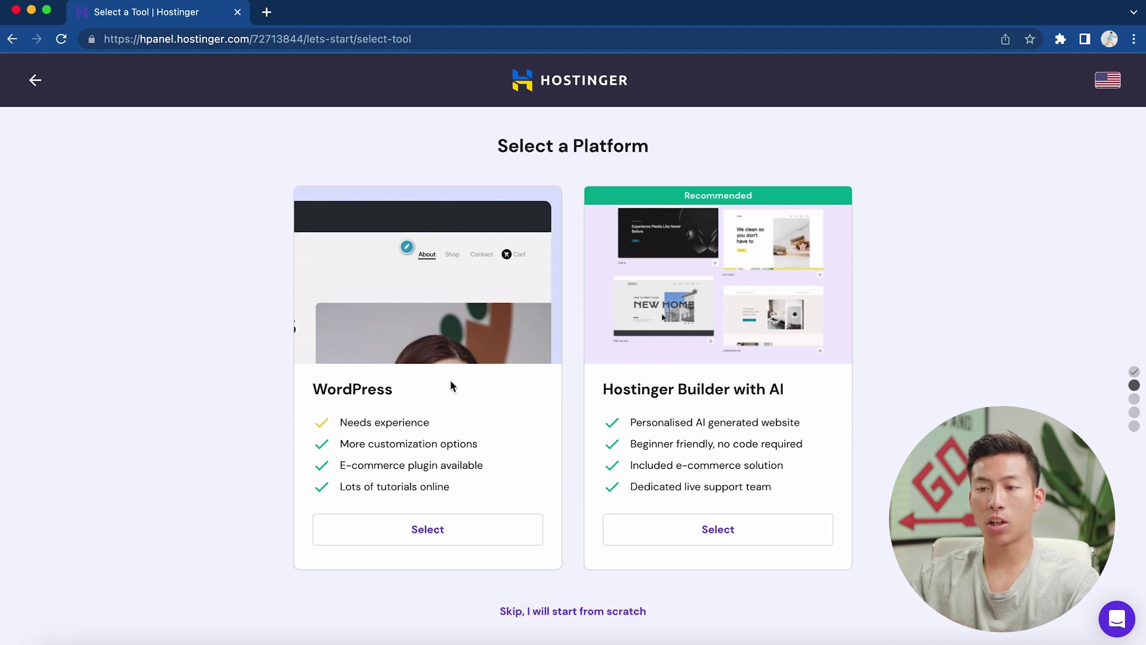
left_click(411, 528)
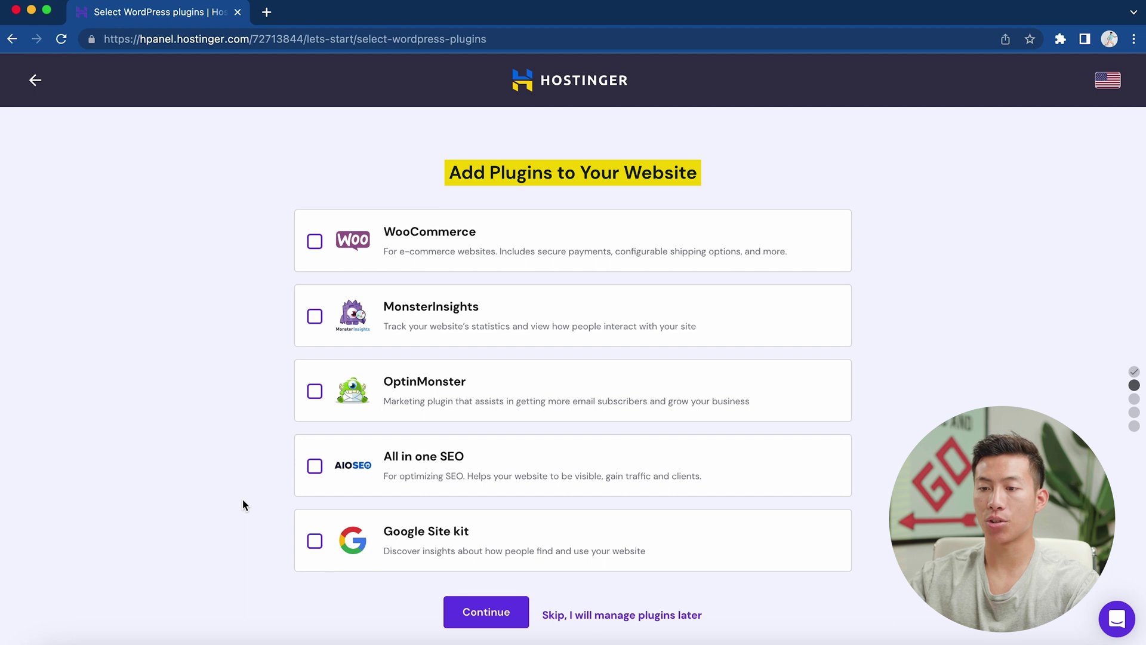
scroll(520, 465, "down", 1)
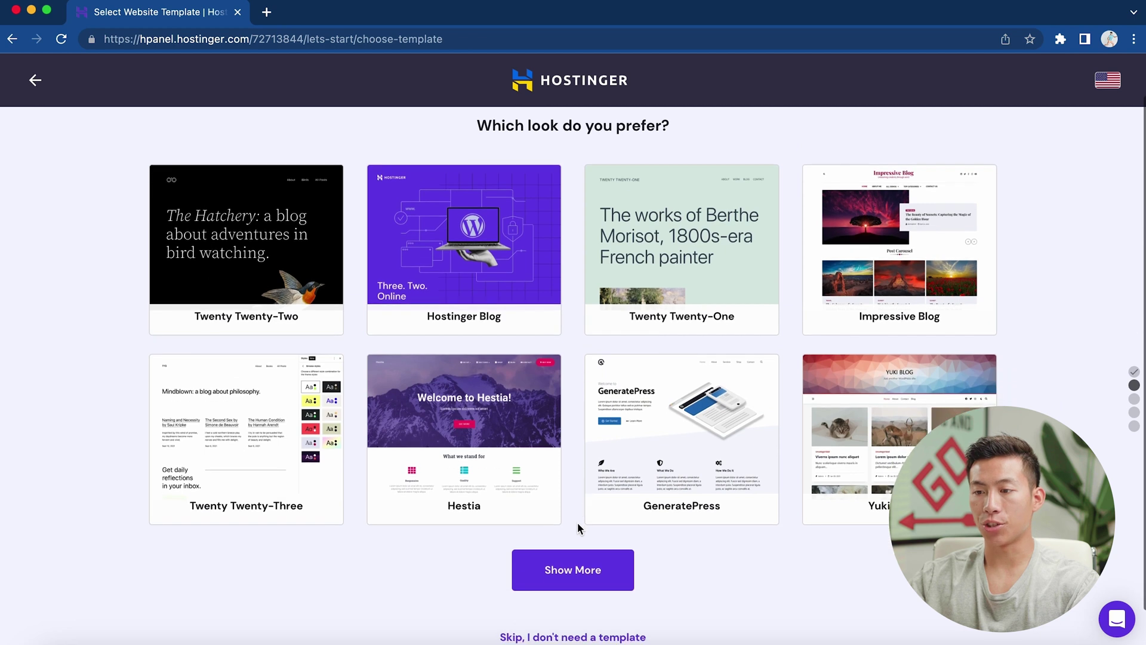
Preview the Hestia template, look through its home page and return to the template selection
scroll(578, 522, "down", 1)
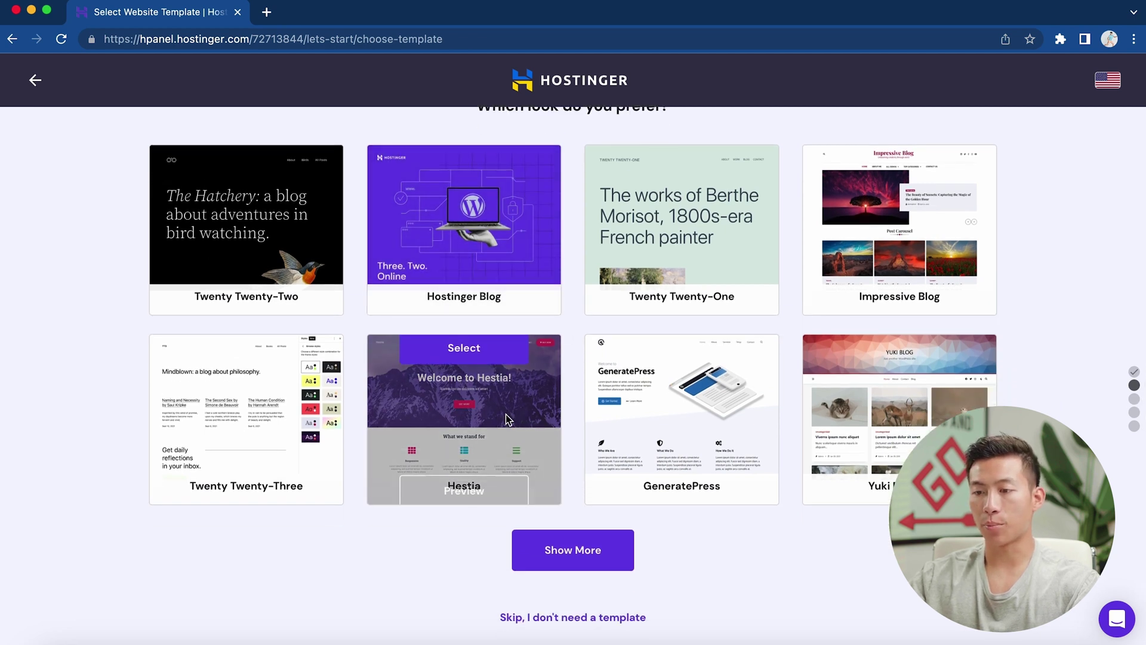
left_click(481, 457)
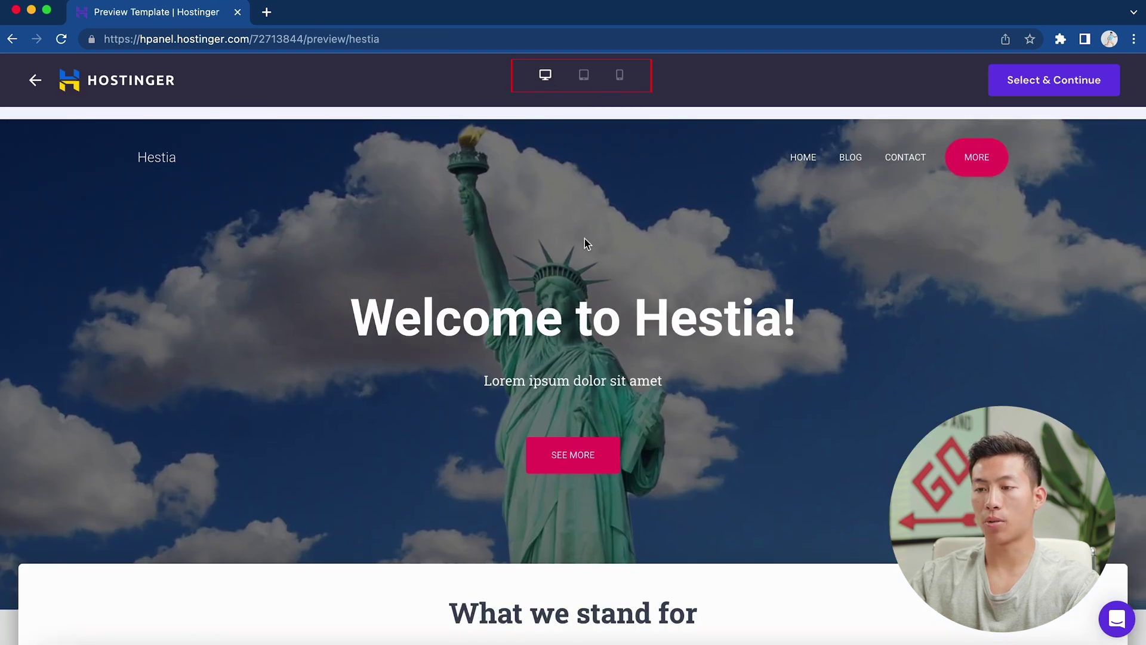
scroll(585, 238, "down", 10)
scroll(585, 238, "down", 2)
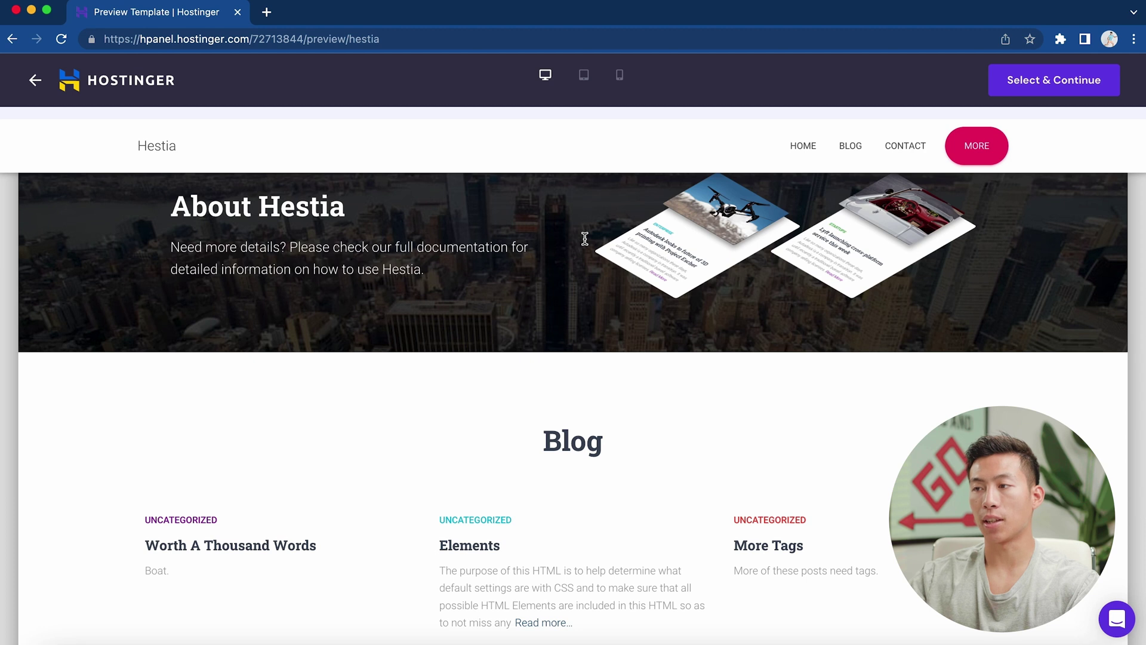
left_click(1015, 80)
Skip the template selection and the AI text creation to reach the website naming step
scroll(567, 370, "down", 2)
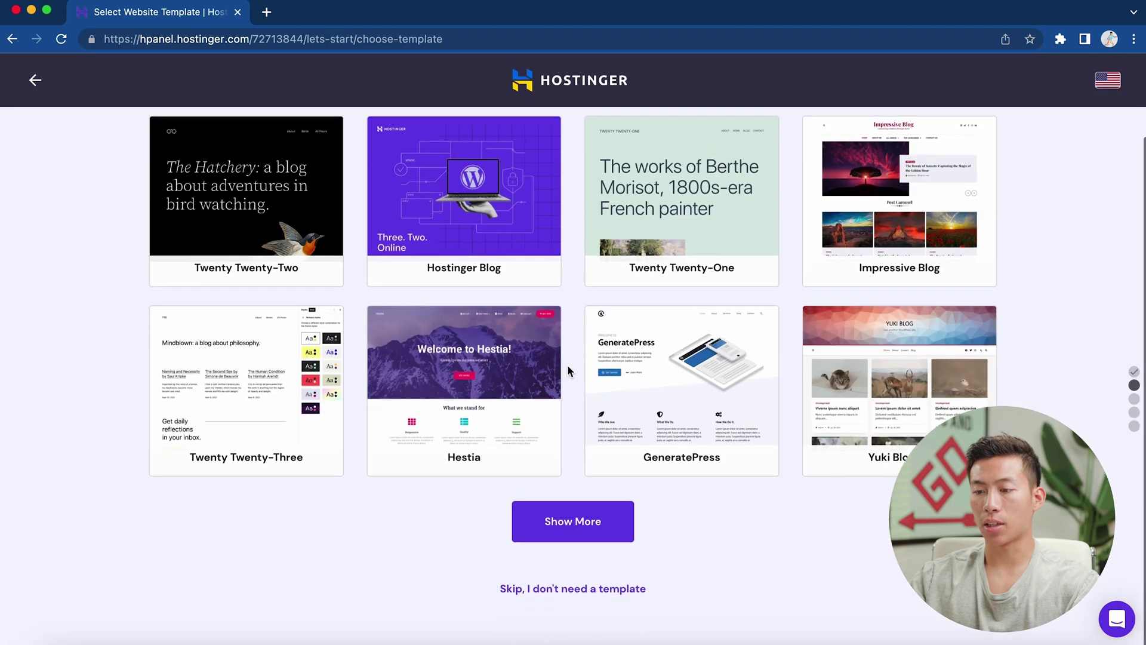
left_click(573, 591)
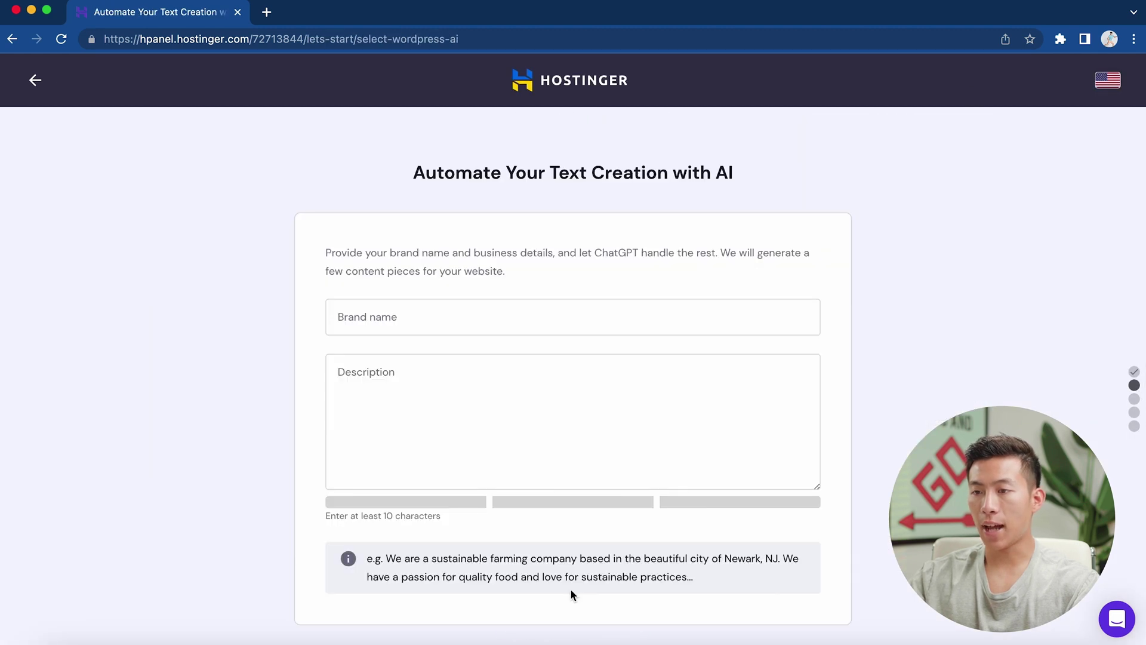
scroll(570, 592, "down", 1)
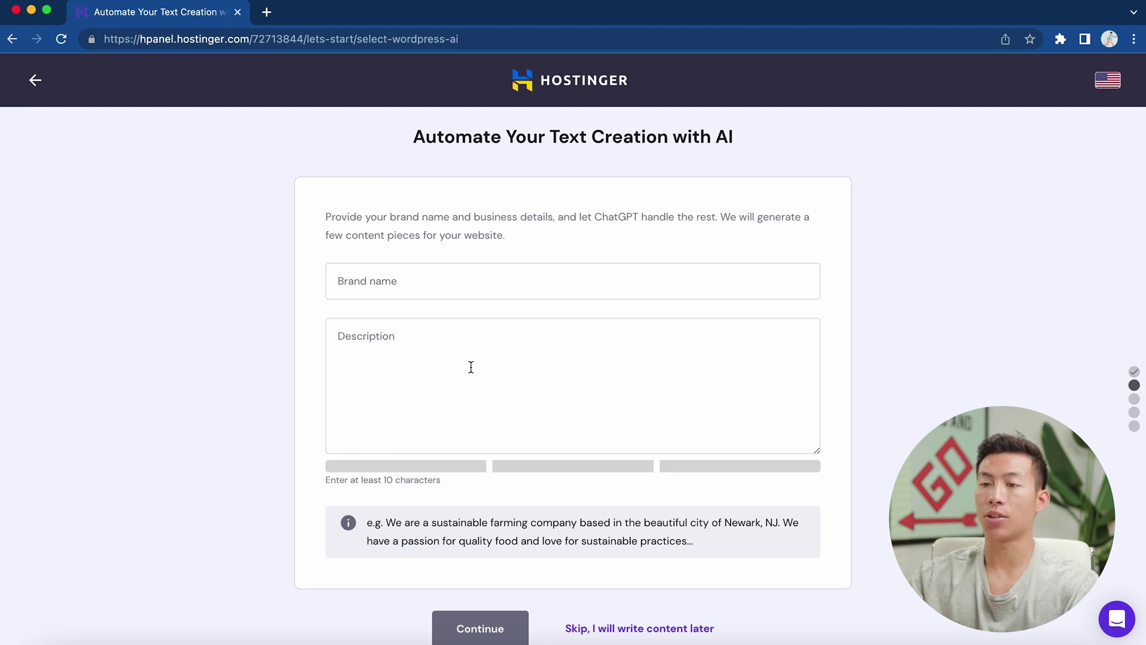
scroll(471, 366, "down", 1)
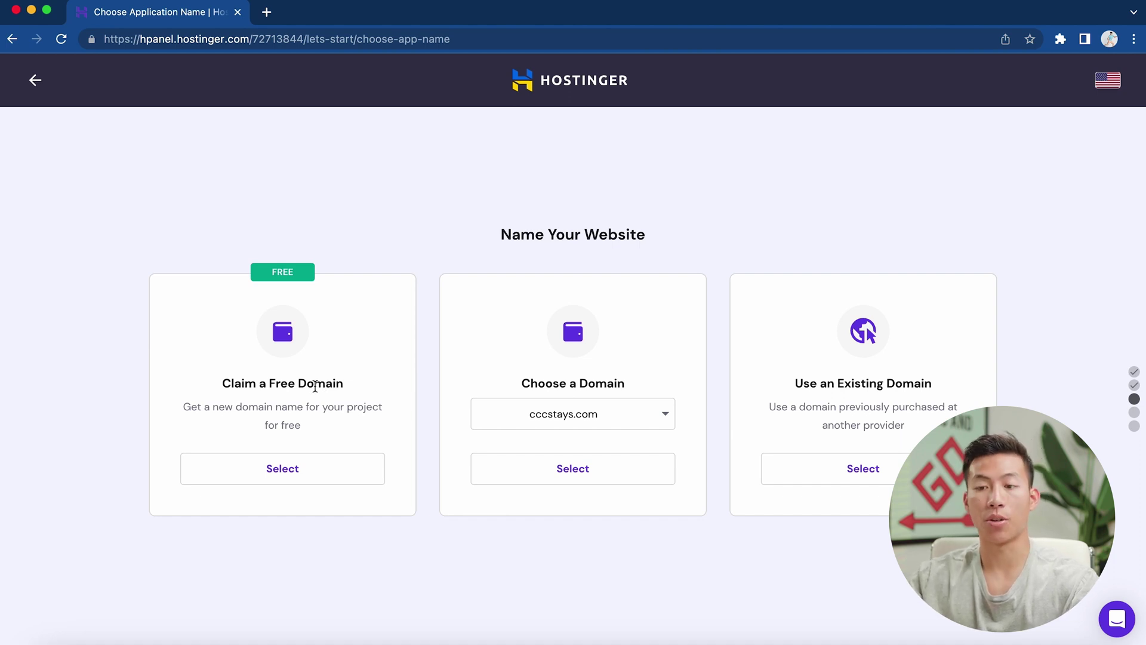
Choose to claim a free domain and search for charliescourses with the .com extension
left_click(310, 466)
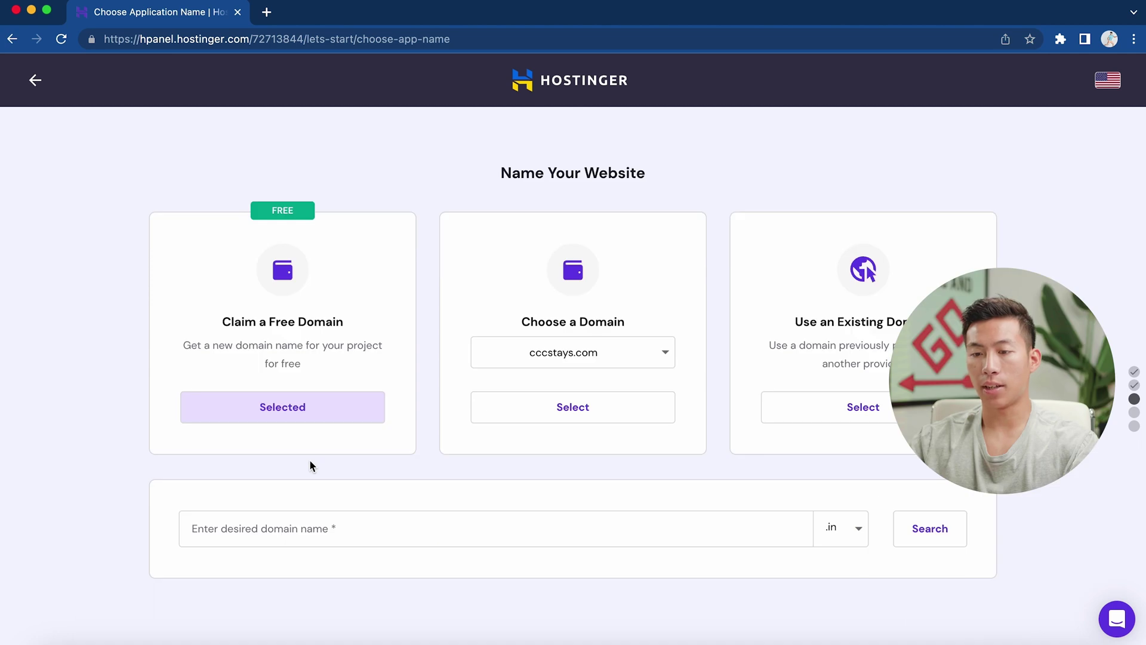
left_click(365, 532)
type("charliescourses")
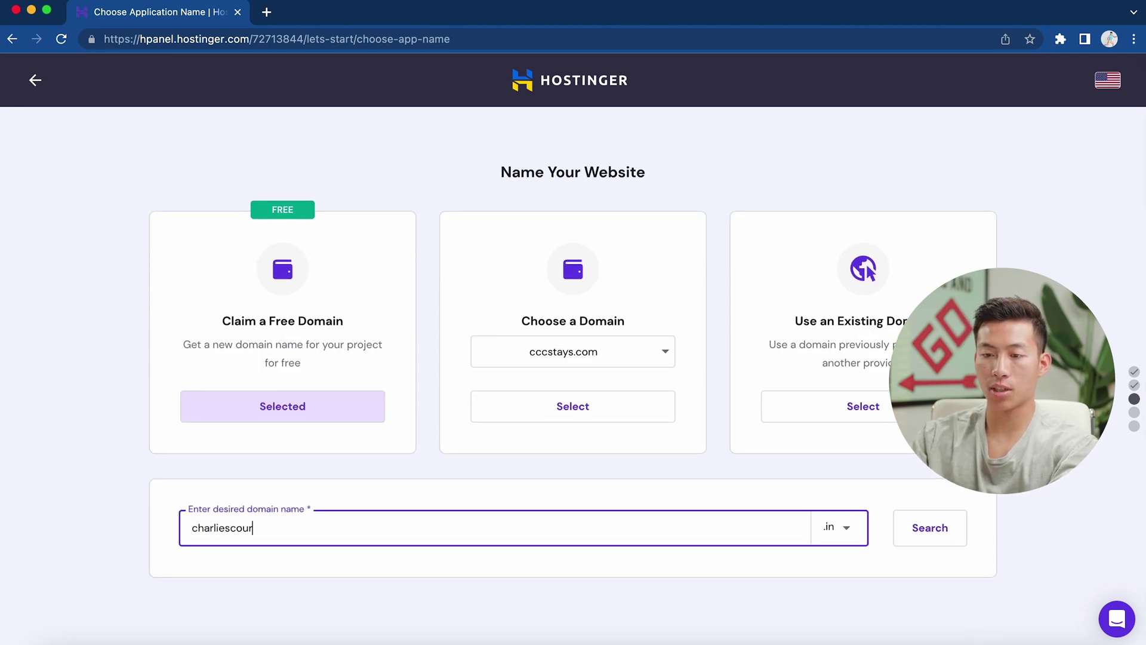
left_click(838, 529)
left_click(777, 628)
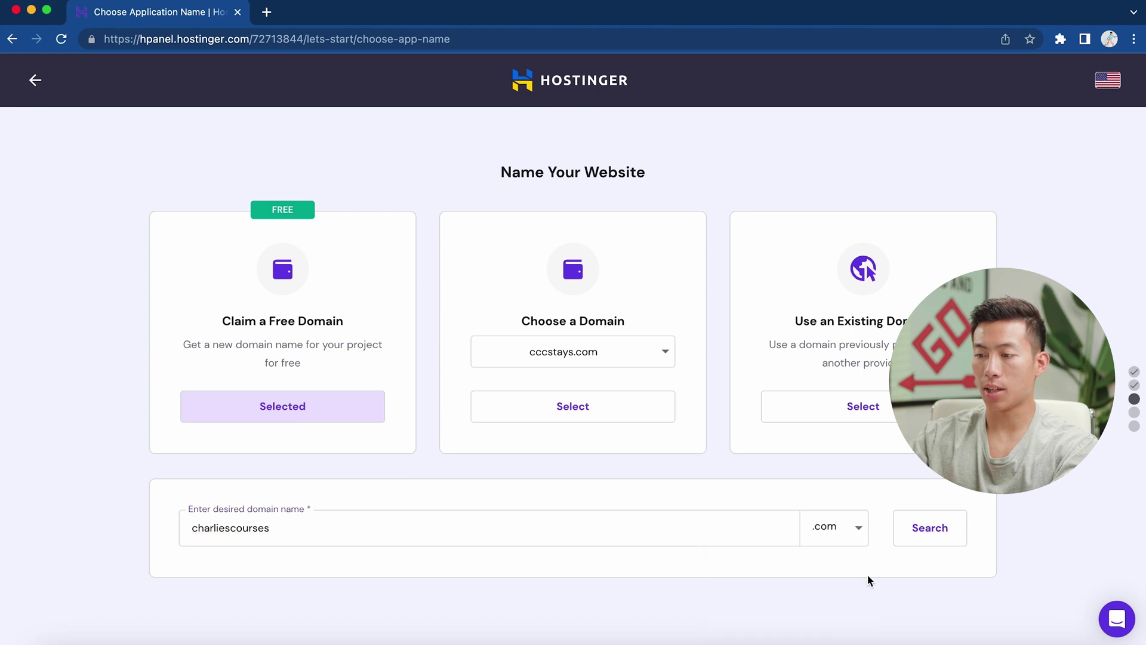
left_click(929, 529)
scroll(518, 507, "down", 2)
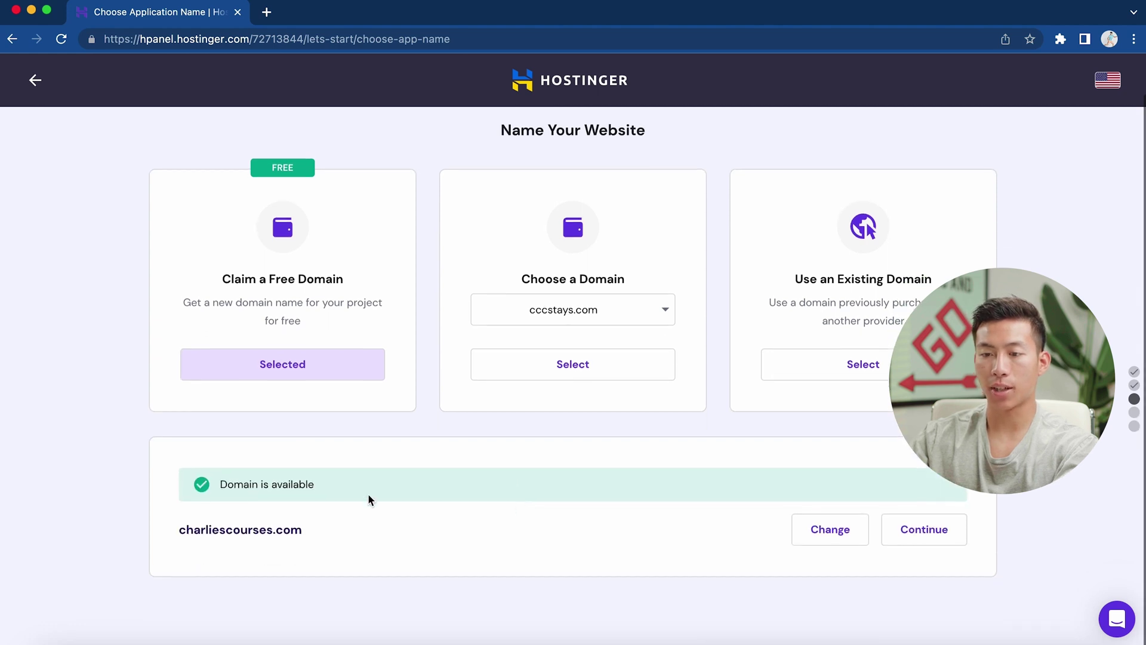
Continue with charliescourses.com, finish its registration using the existing domain profile and open the new WordPress website for editing
left_click(914, 543)
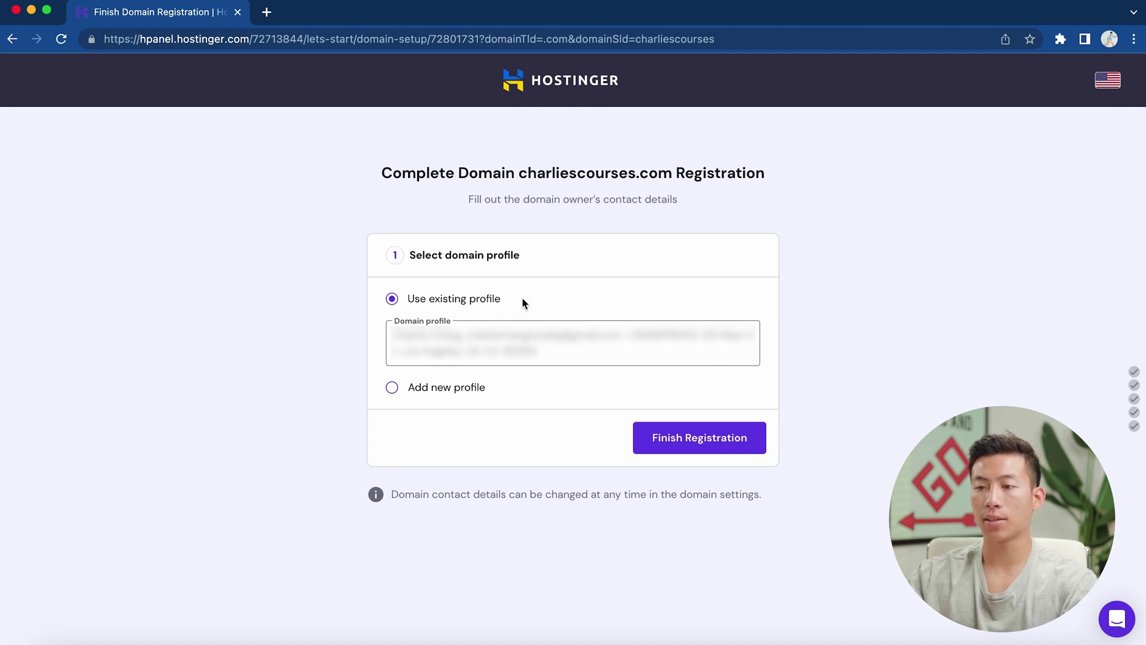
left_click(637, 435)
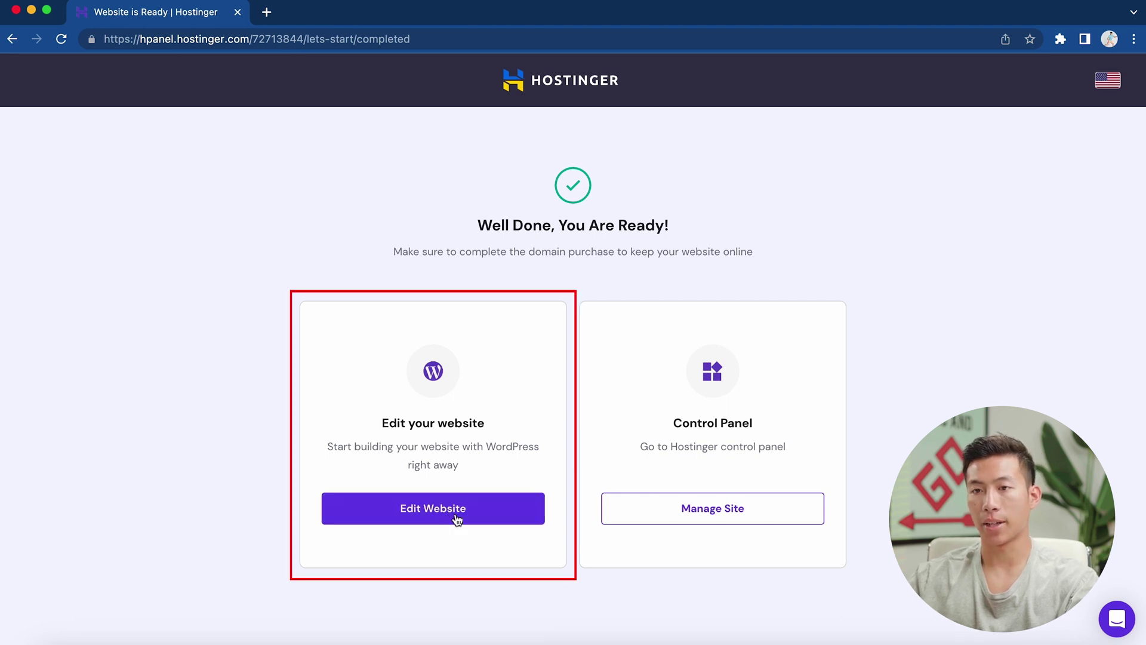
left_click(436, 508)
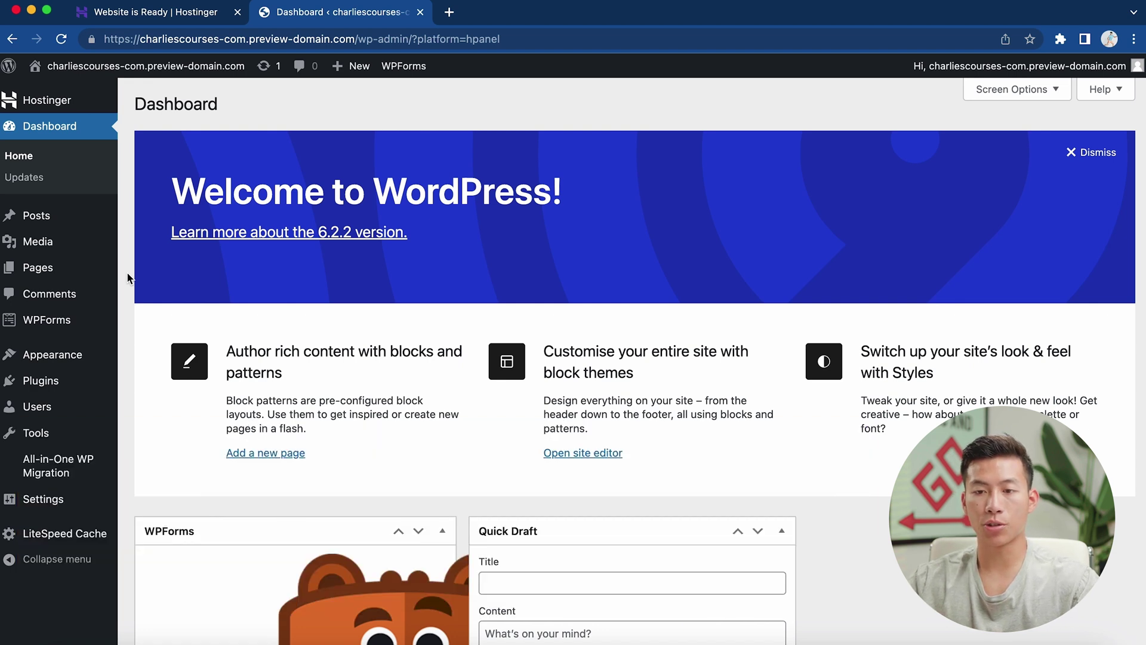
Search the WordPress plugins for lifterlms, and install and activate the LifterLMS plugin for courses and eLearning
left_click(48, 380)
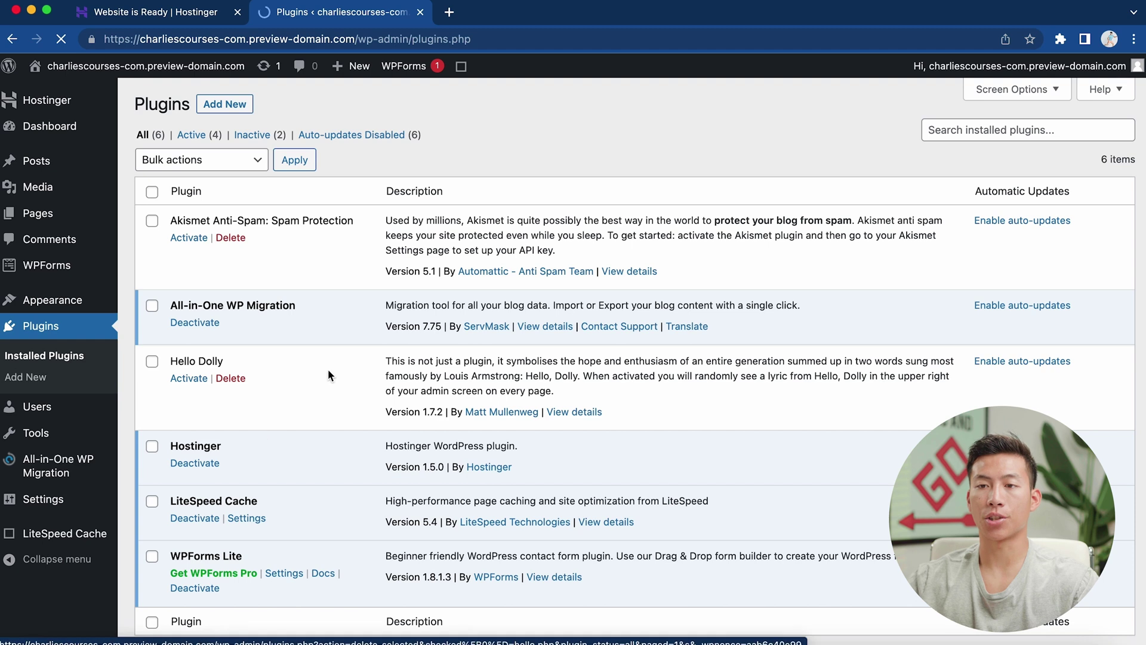
left_click(226, 105)
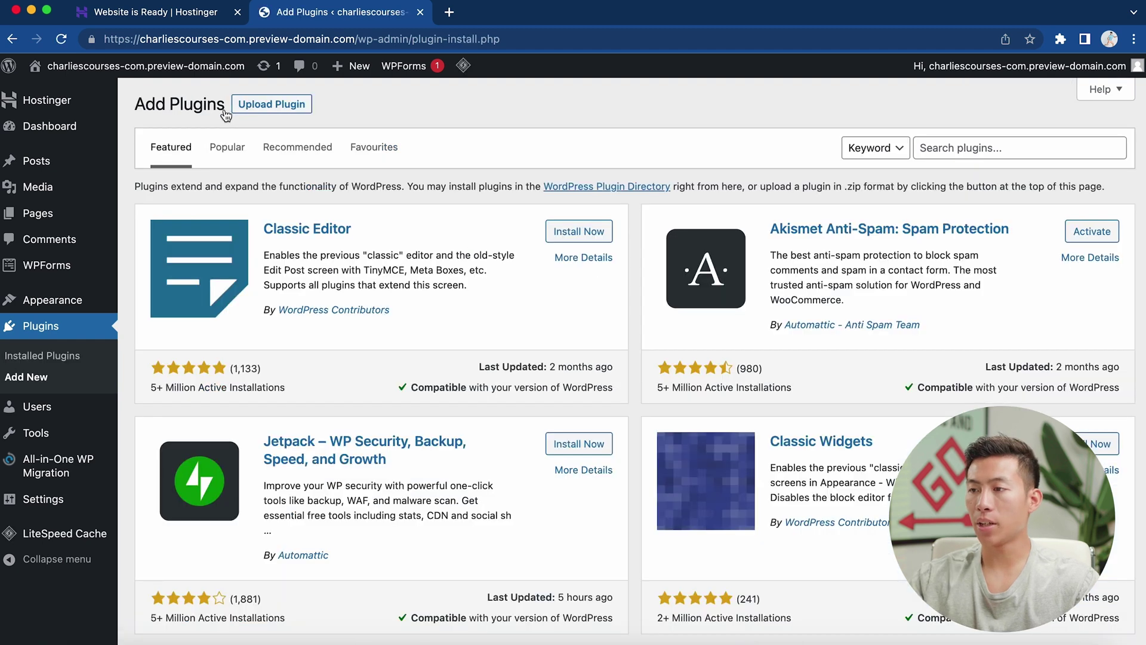
left_click(1017, 148)
type("li")
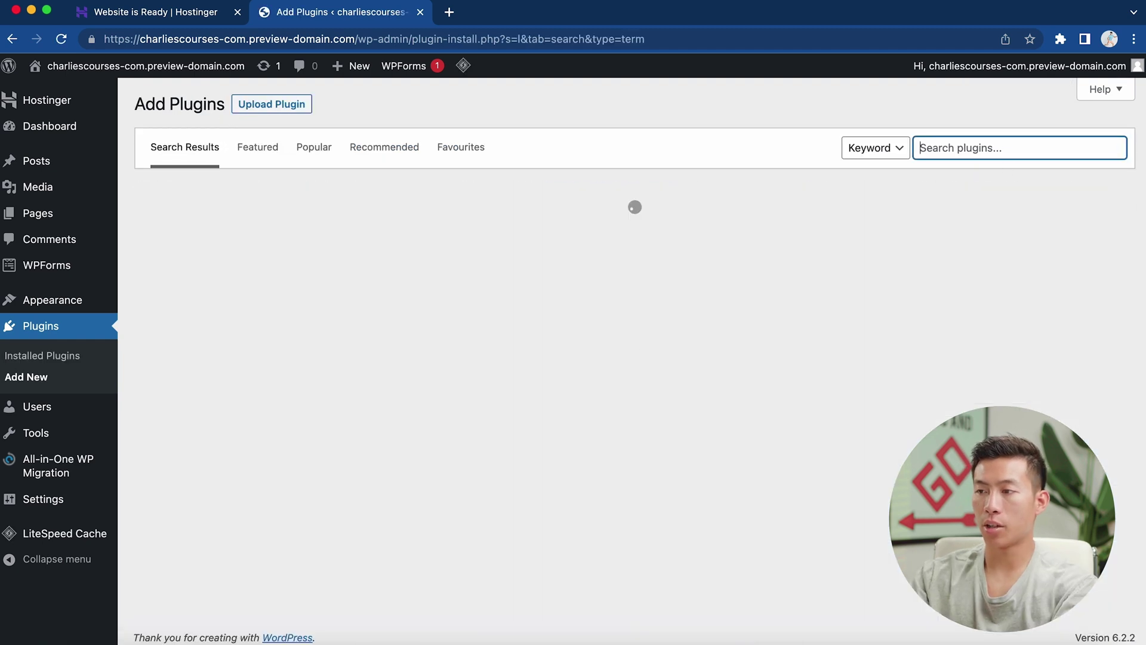
type("fterlms")
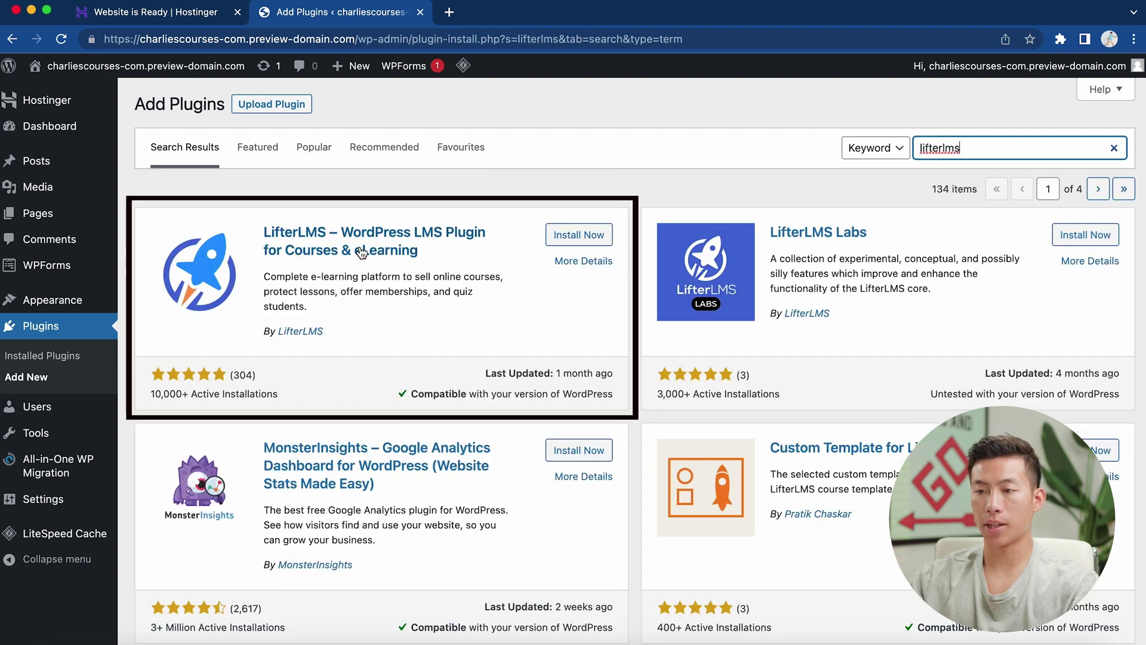
left_click(572, 234)
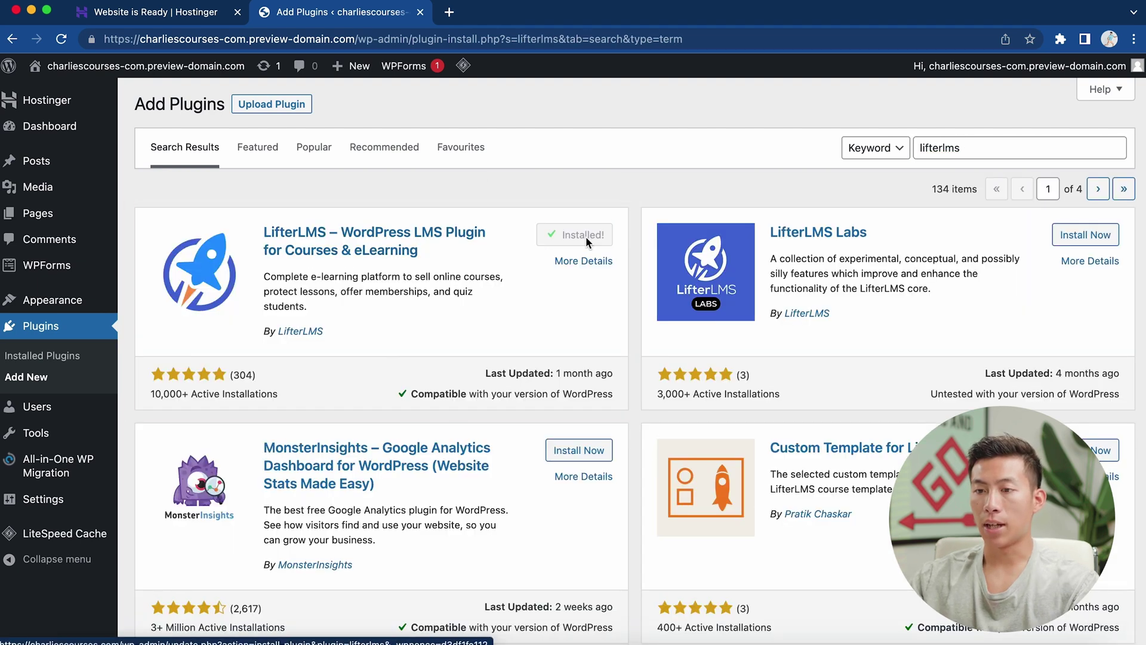
left_click(585, 237)
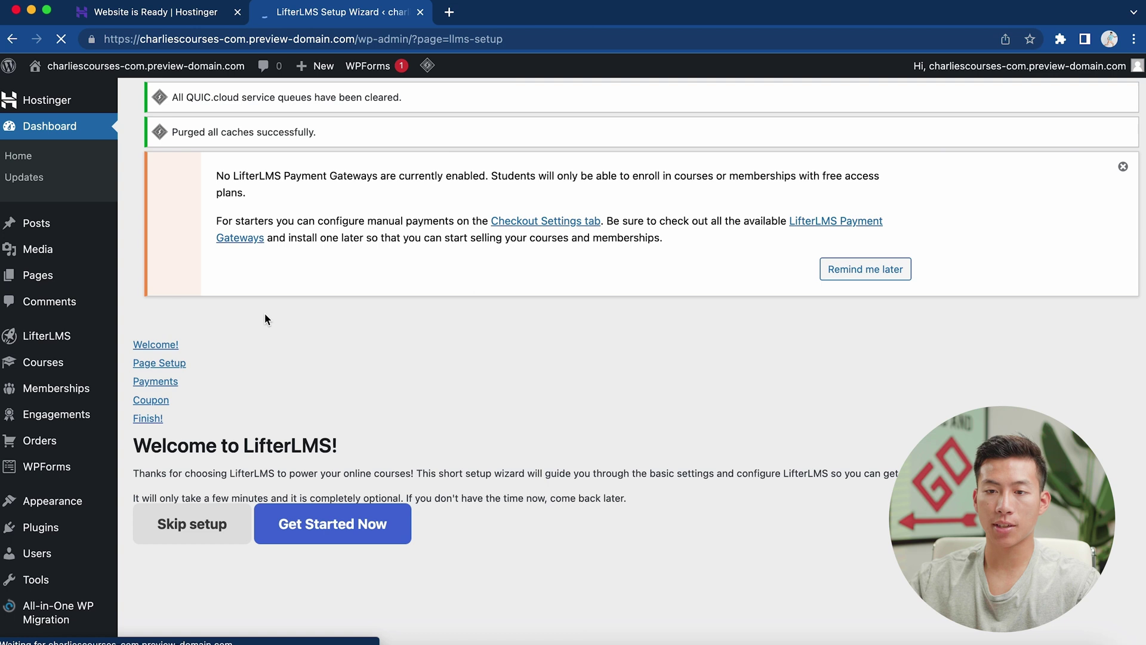
Start the LifterLMS setup wizard and save its essential pages and the payment settings: United States (US), United States Dollar ($), offline payments enabled
scroll(264, 313, "down", 1)
mouse_move(62, 290)
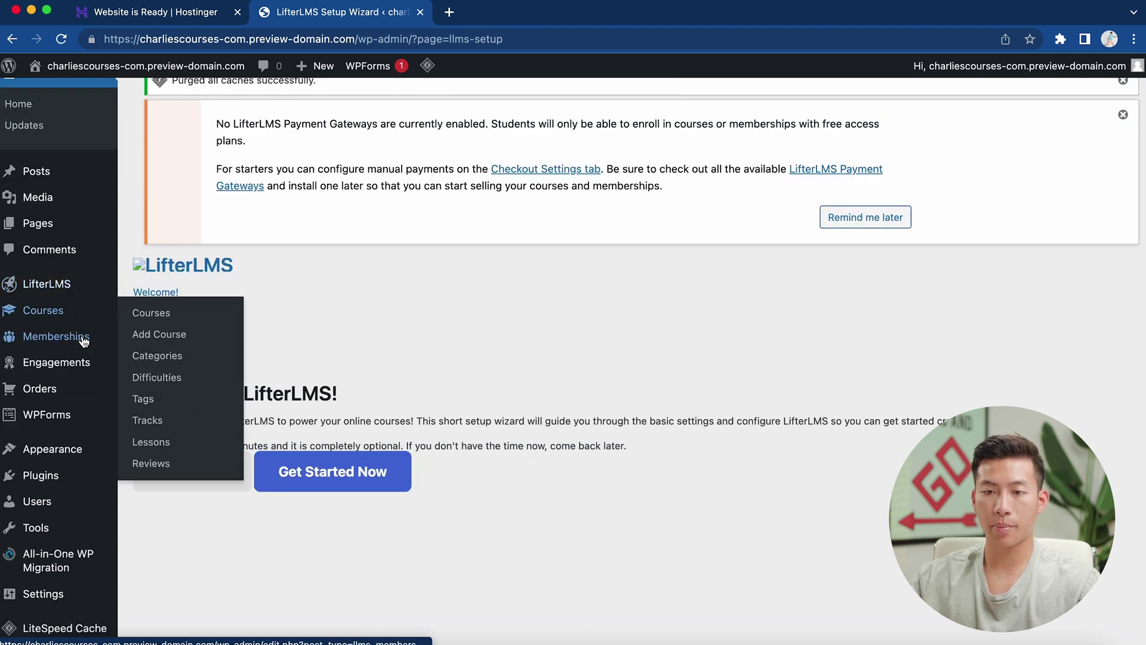
mouse_move(81, 367)
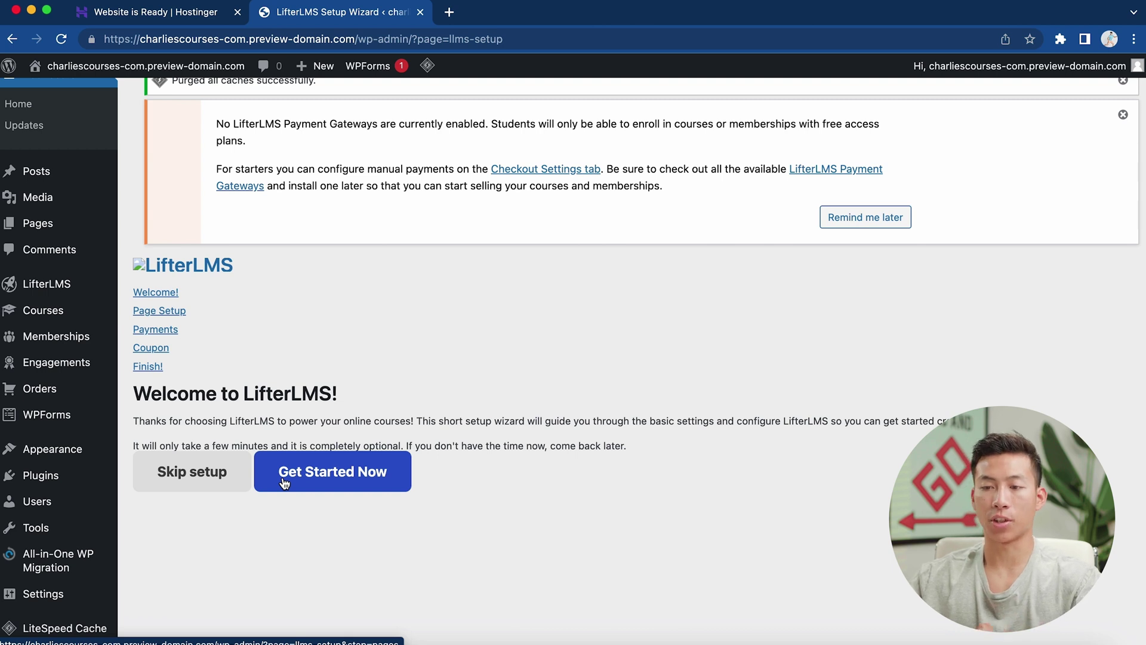
left_click(334, 485)
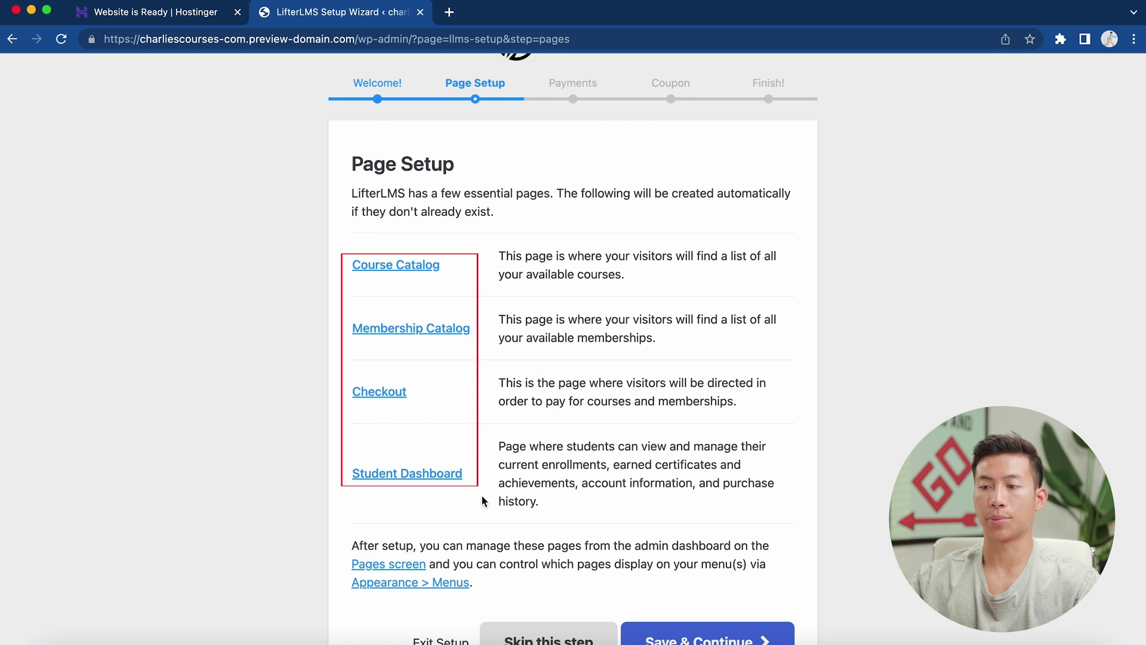
scroll(489, 509, "down", 2)
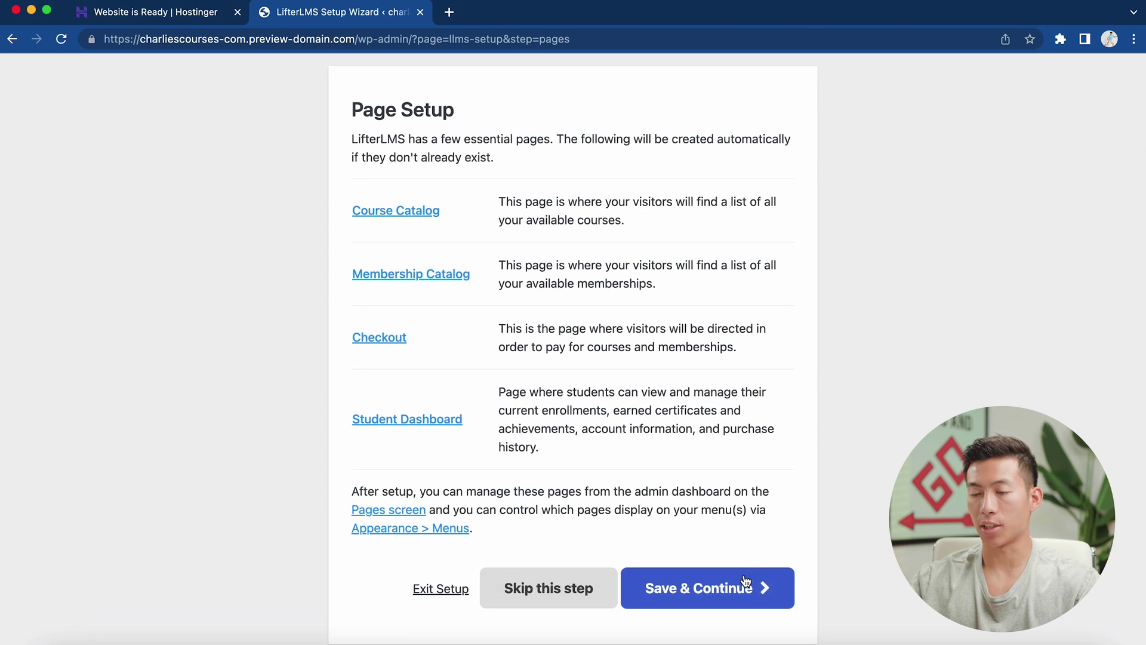
left_click(762, 589)
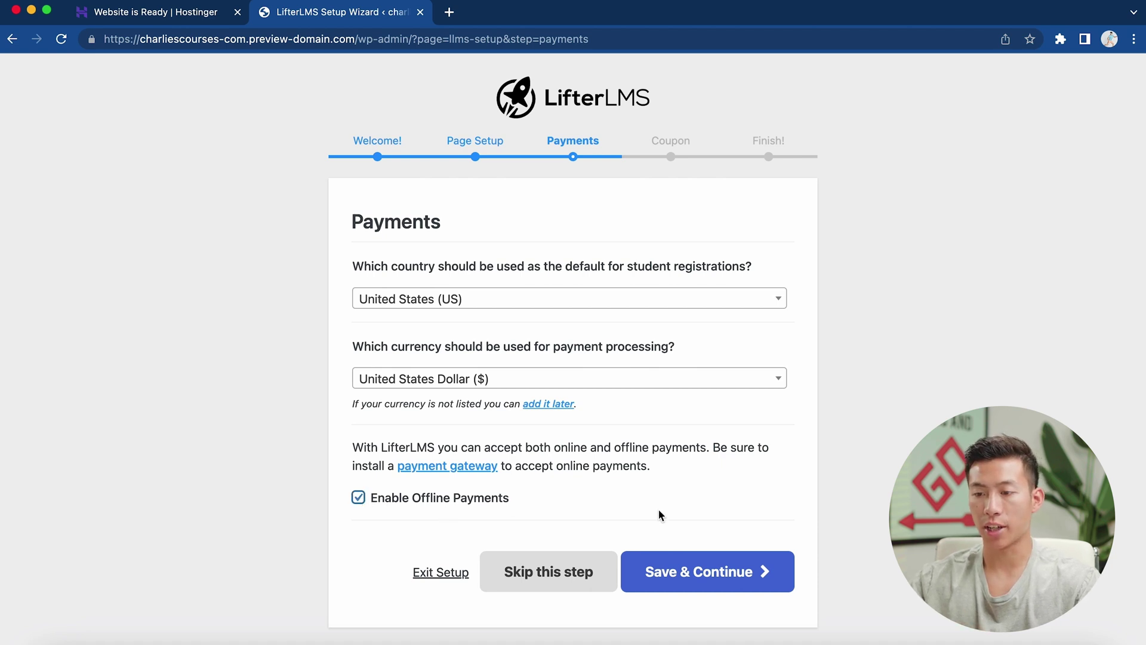
left_click(700, 574)
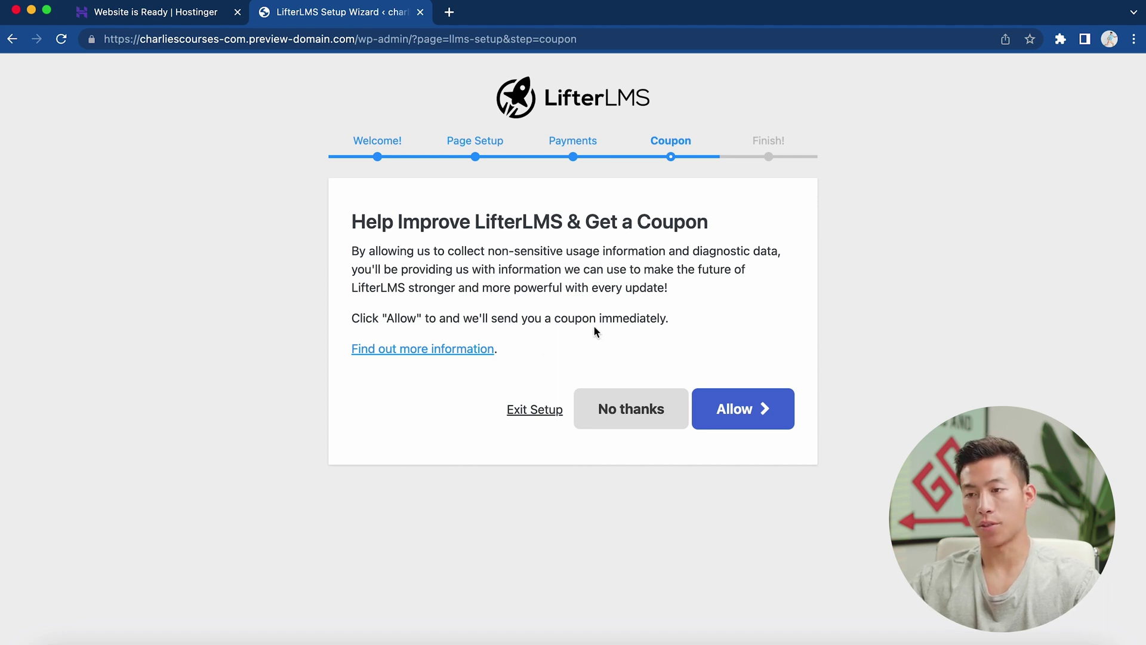
Allow usage data collection to get the coupon and finish the wizard by starting from scratch without sample courses
left_click(748, 418)
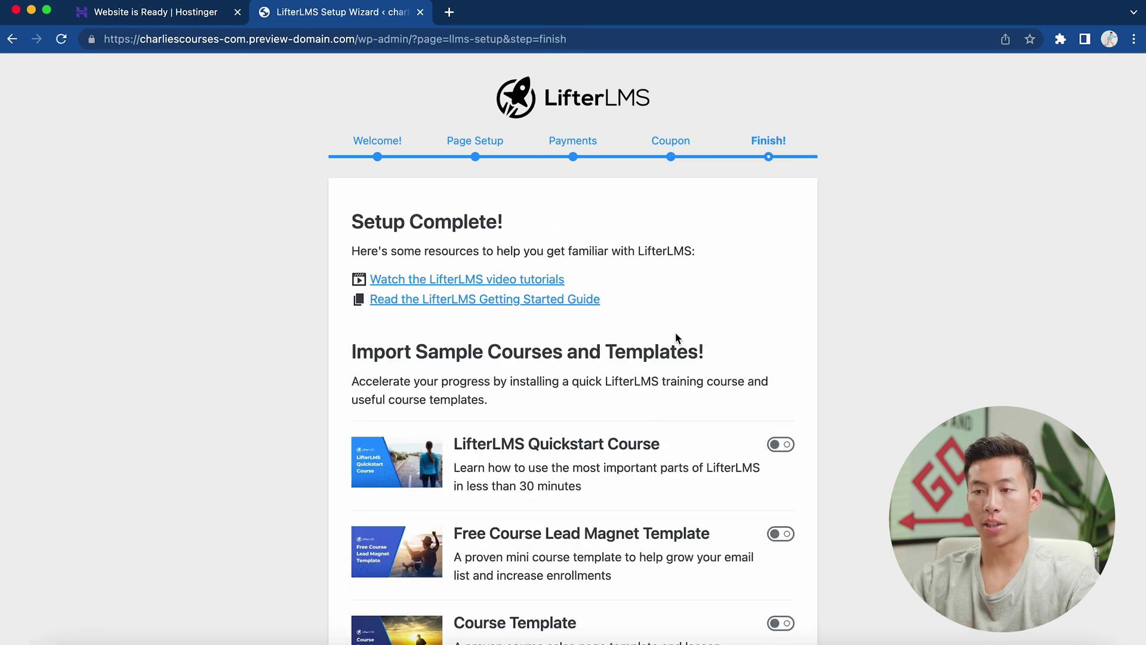
scroll(683, 321, "down", 1)
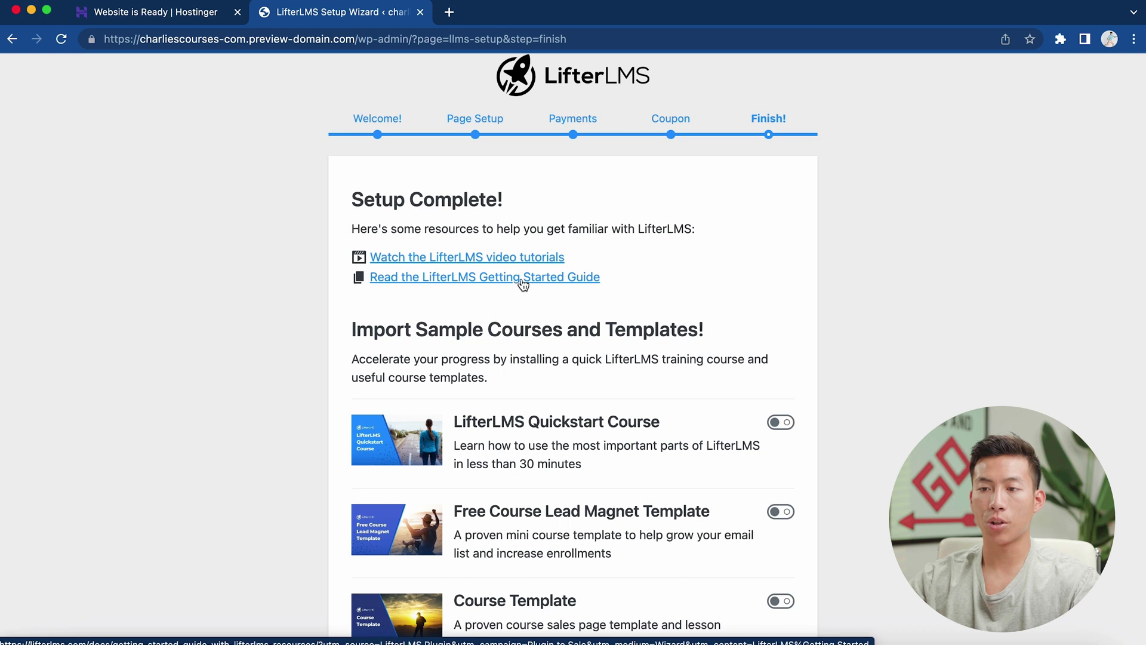
scroll(602, 301, "down", 5)
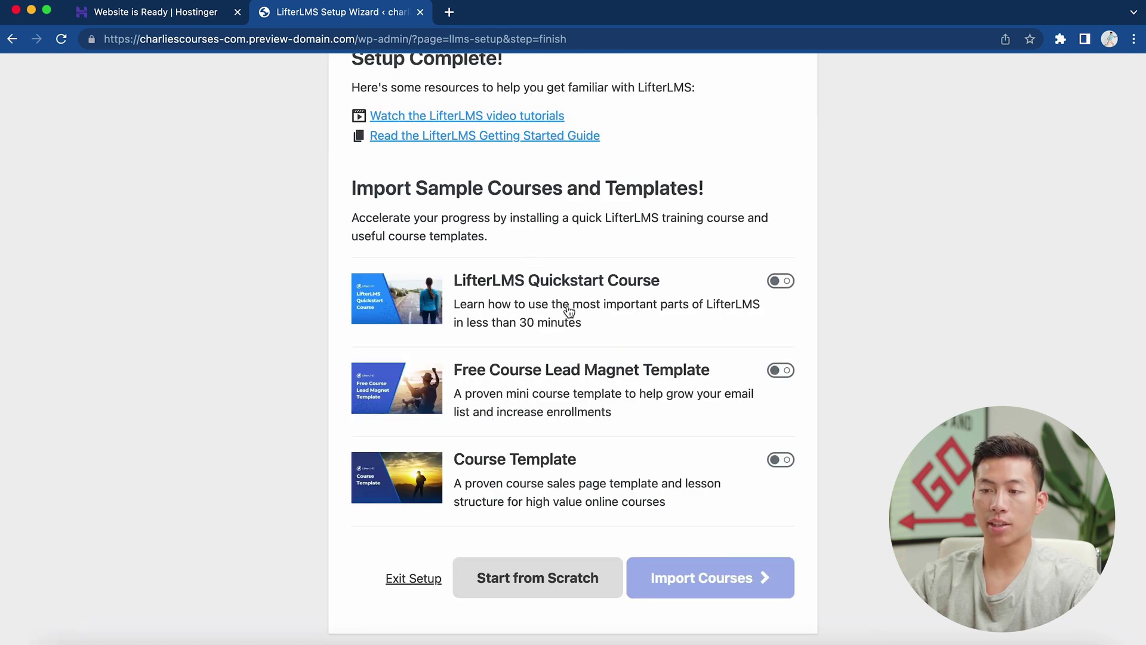
left_click(536, 578)
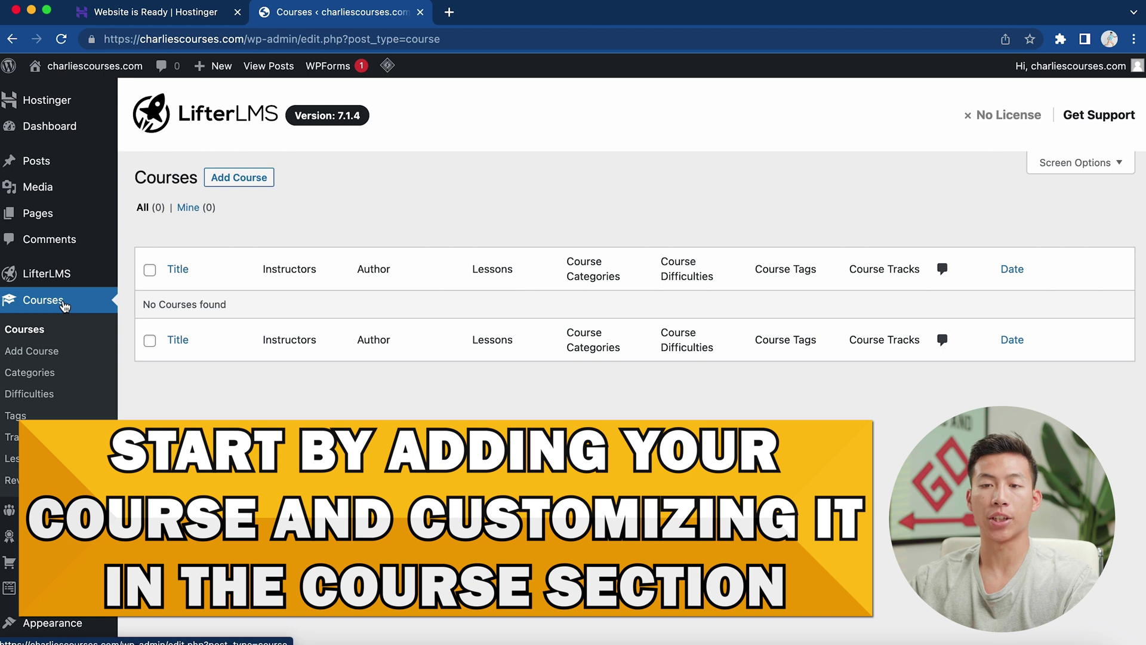
Add a new course, dismiss the block editor welcome guide, title the course Test Course and publish it
left_click(245, 182)
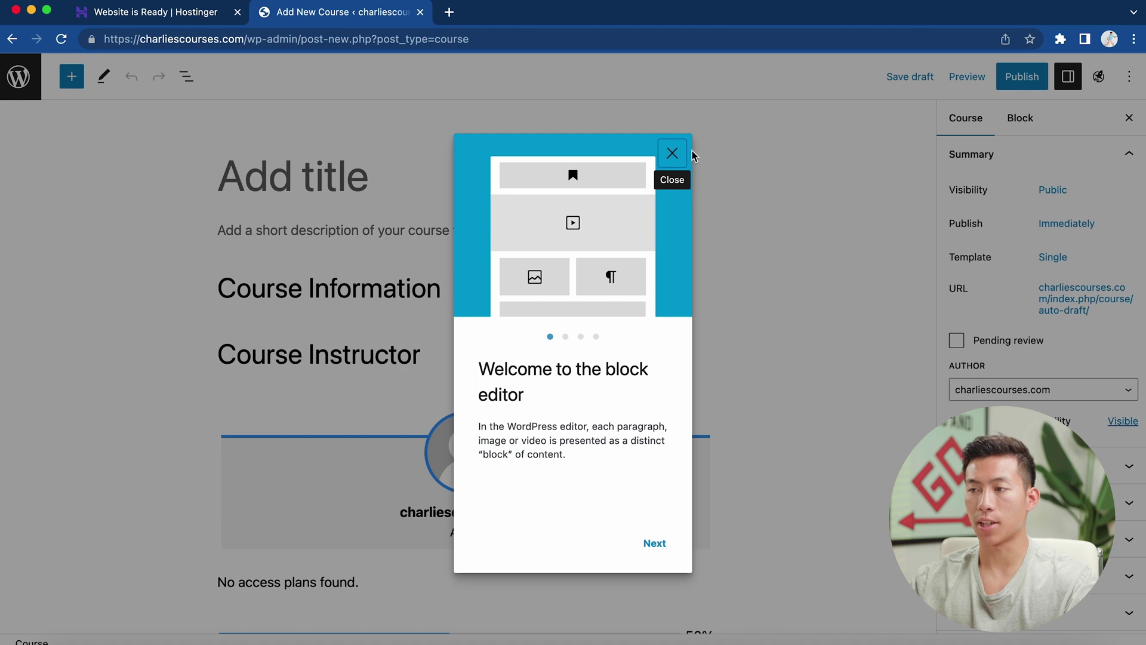
left_click(672, 154)
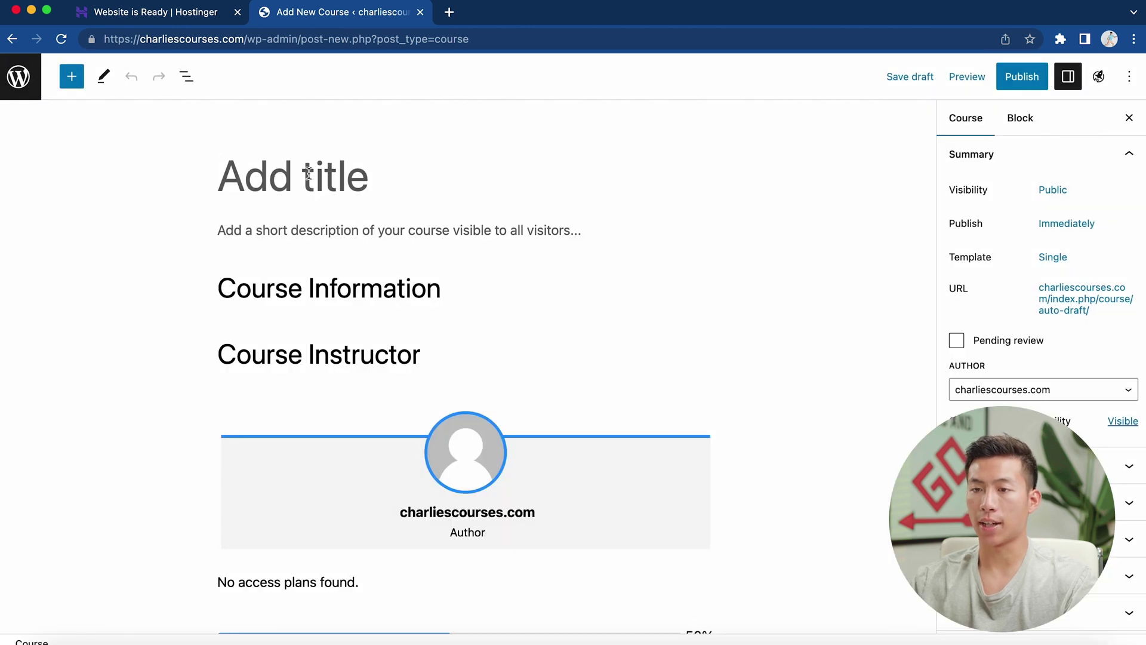
type("Test Course")
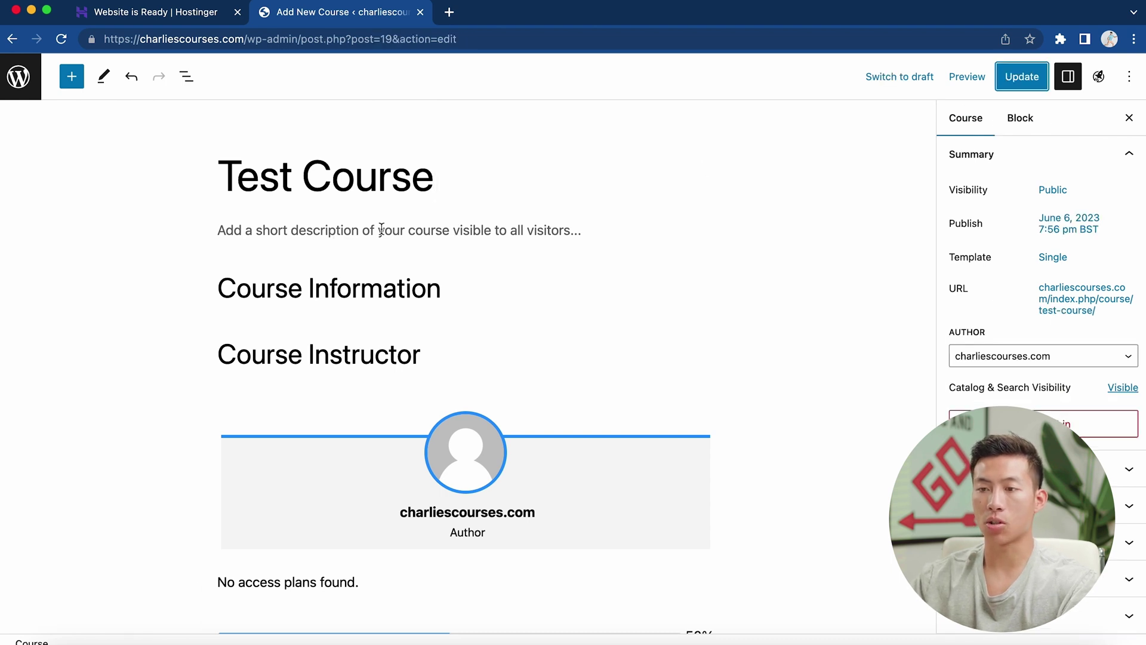
Try to remove the Course Information block from the Test Course page
scroll(418, 215, "down", 2)
left_click(443, 213)
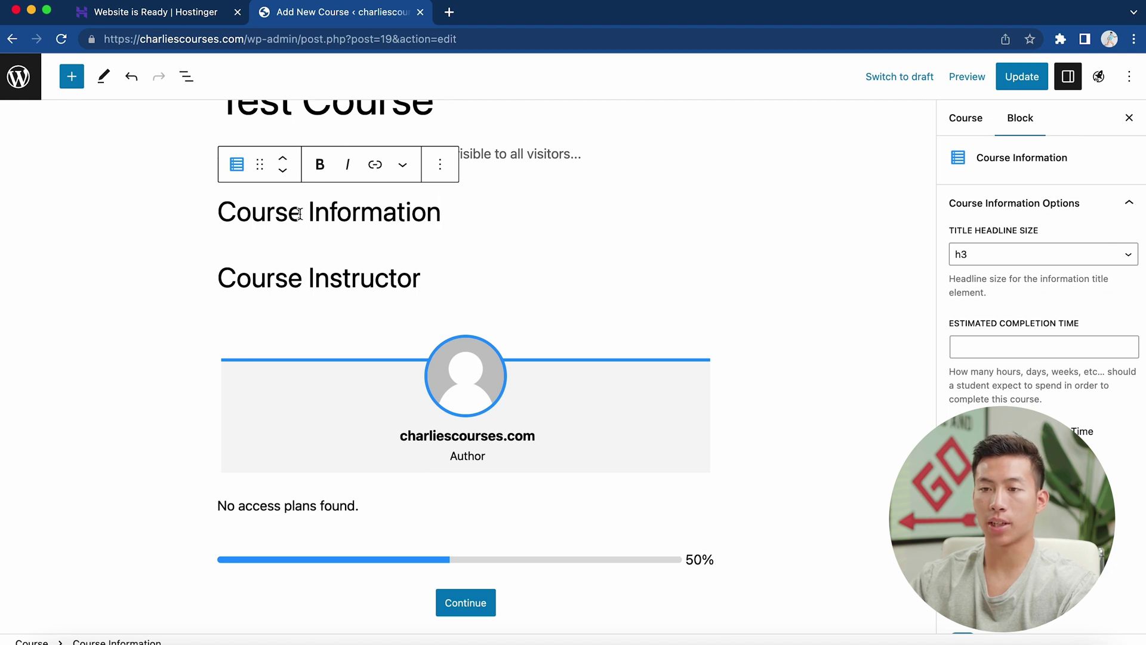
left_click(441, 166)
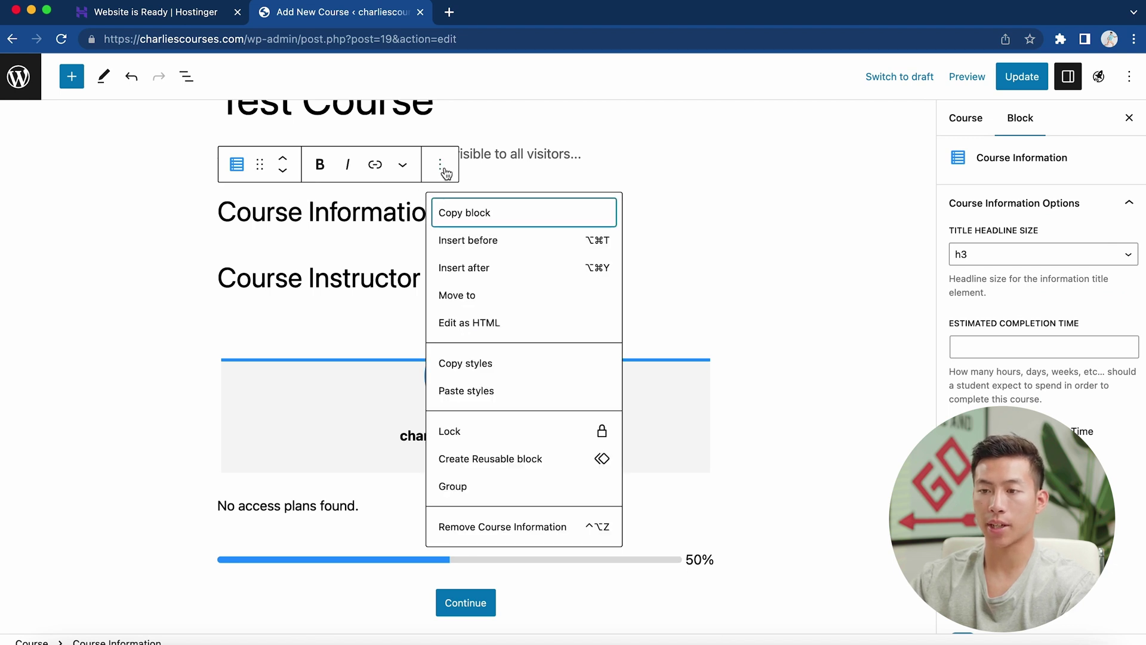
left_click(515, 528)
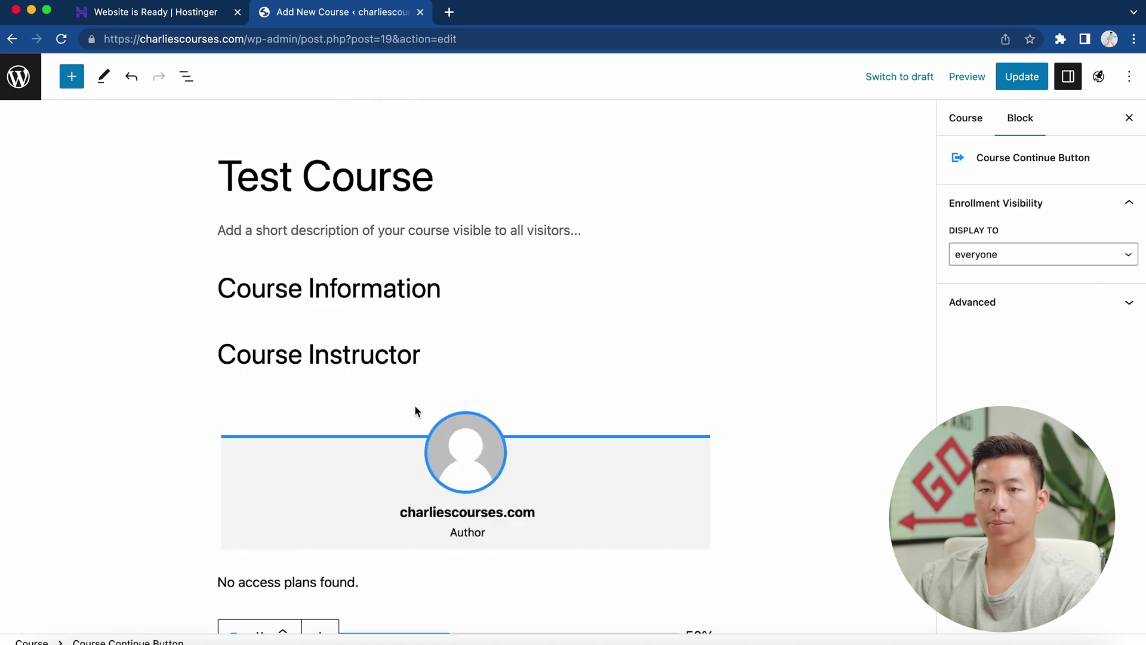
Insert an Image block from the block library below the course's Continue button
left_click(71, 76)
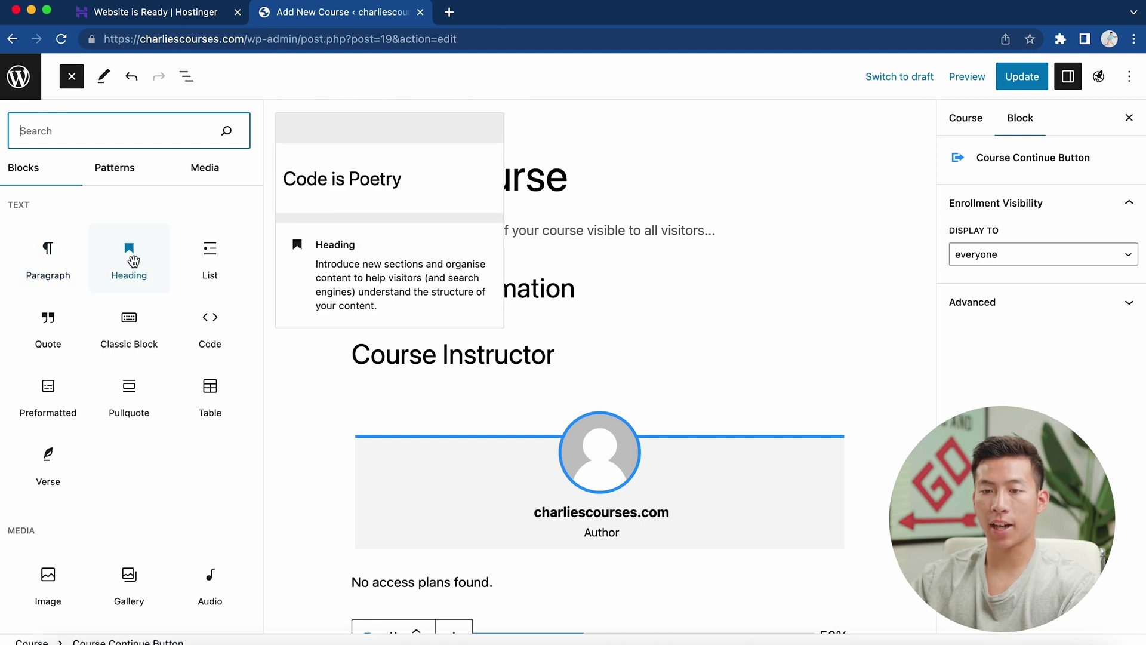
scroll(173, 472, "down", 3)
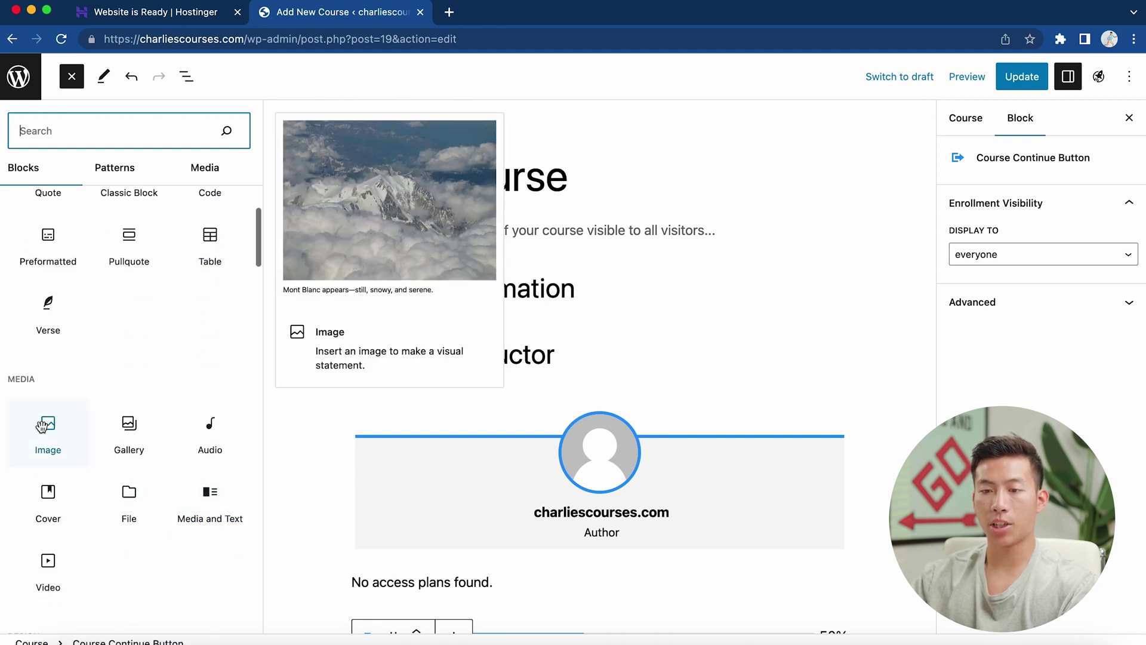
left_click(58, 428)
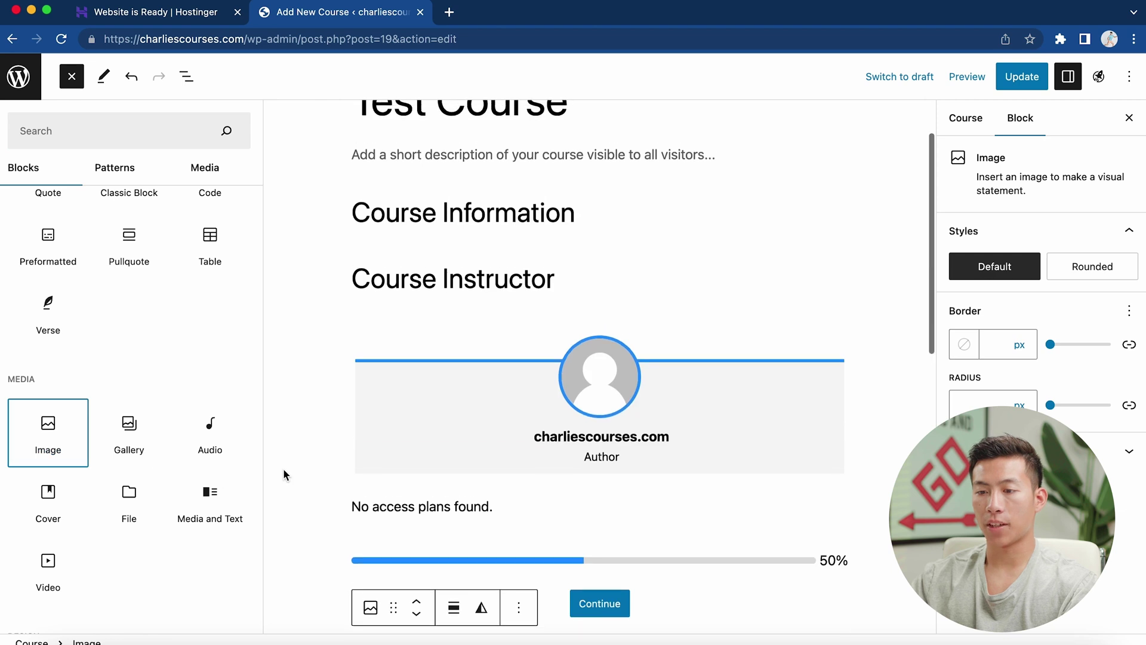
scroll(283, 470, "down", 1)
scroll(418, 298, "up", 2)
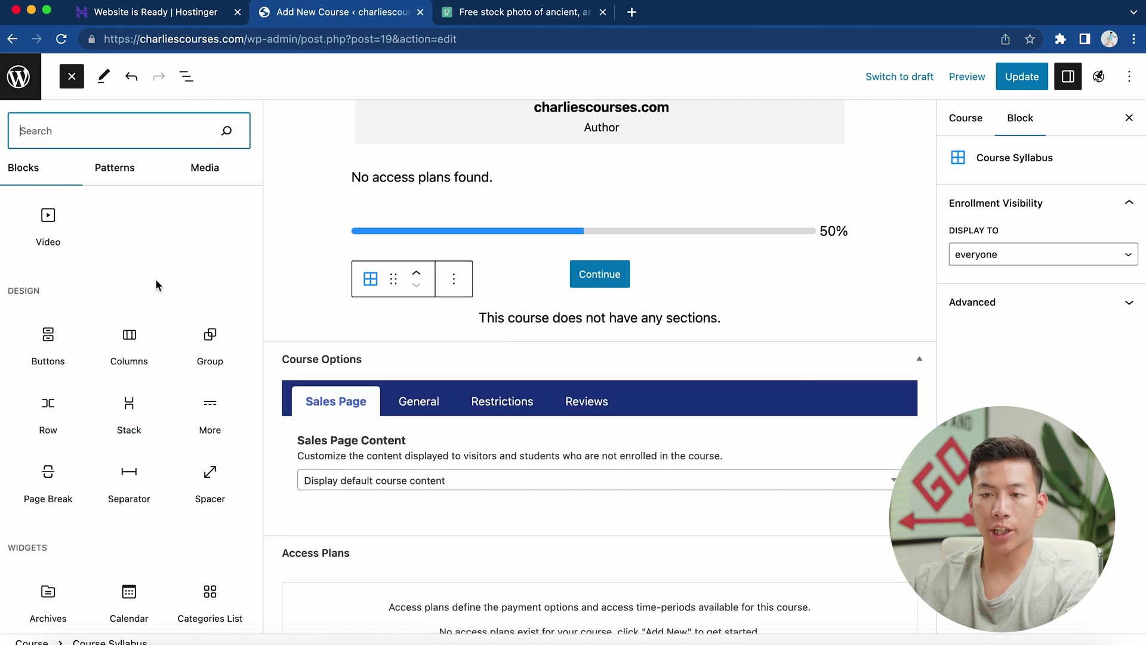
Look through the block library's Design, Widgets, Theme, Embeds and LifterLMS blocks
scroll(155, 278, "down", 1)
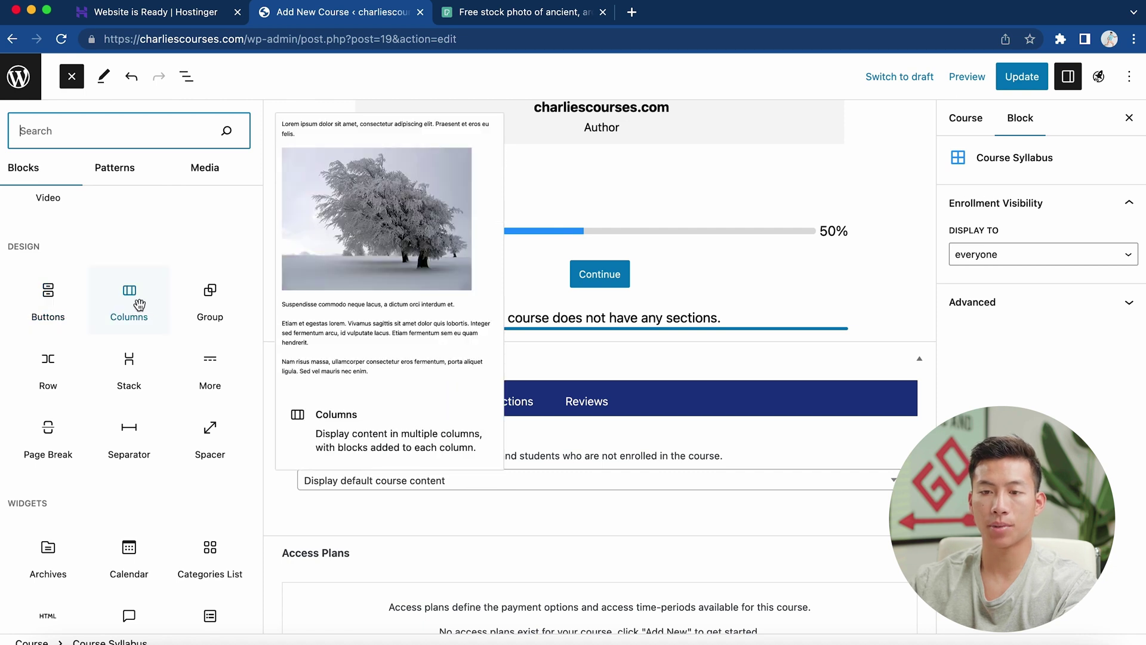
scroll(135, 304, "down", 3)
scroll(135, 305, "down", 5)
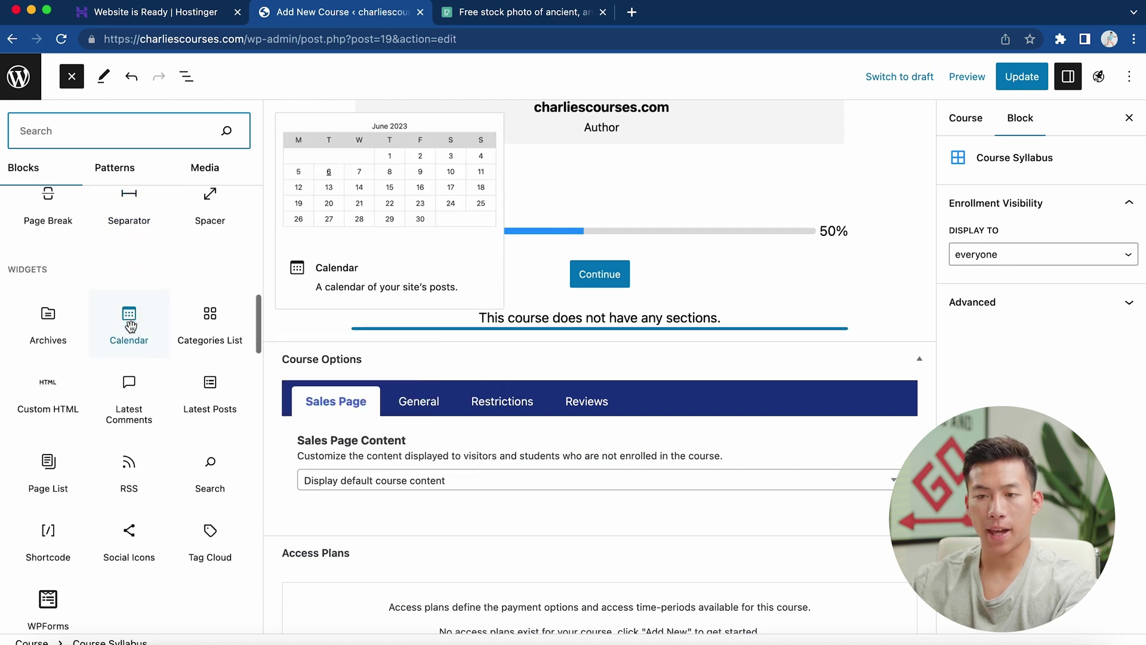
scroll(131, 325, "down", 2)
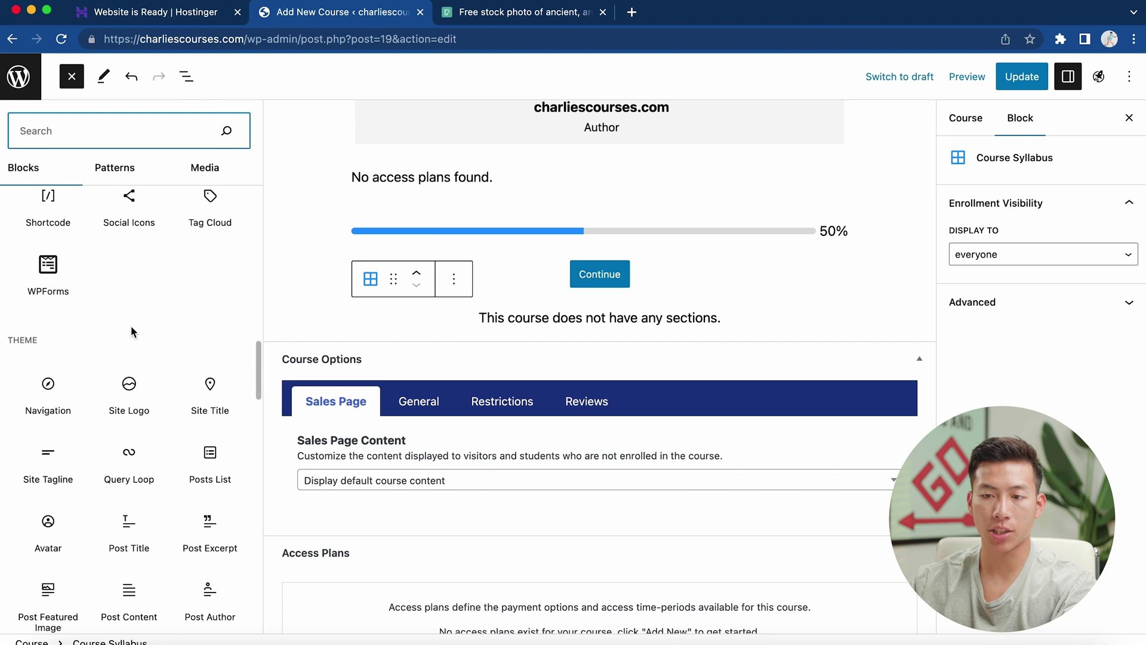
scroll(170, 358, "down", 6)
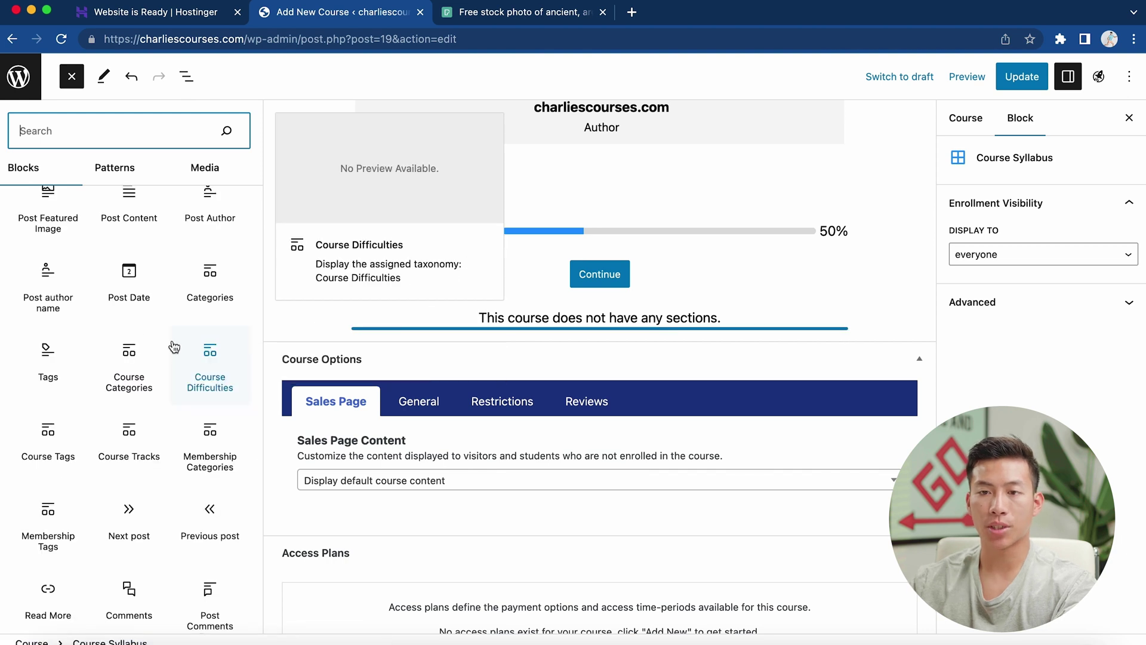
scroll(172, 346, "down", 7)
scroll(172, 343, "down", 12)
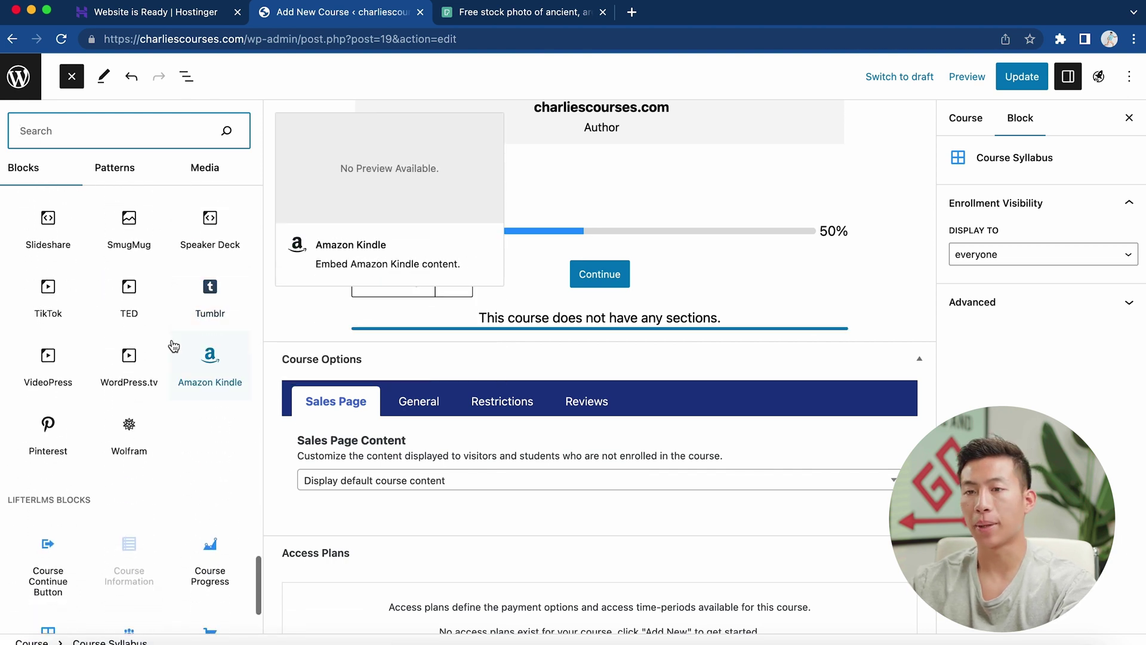
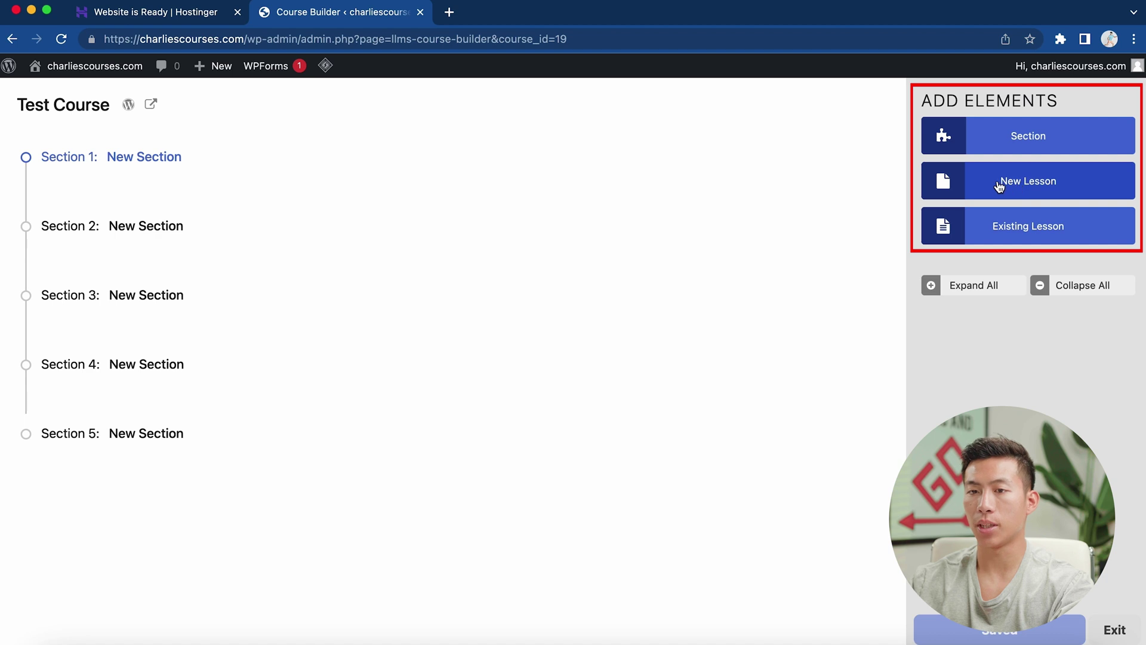
Add a new lesson to Section 1 and another to Section 2, and rename Section 1 as Test Section 1
left_click(997, 185)
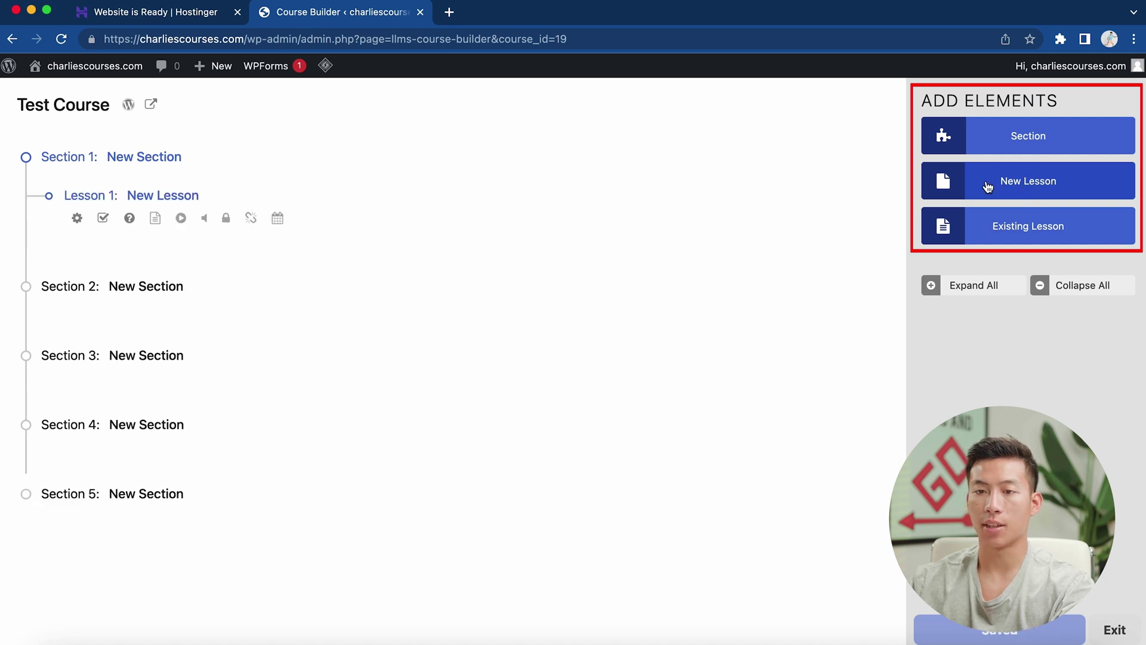
left_click(99, 288)
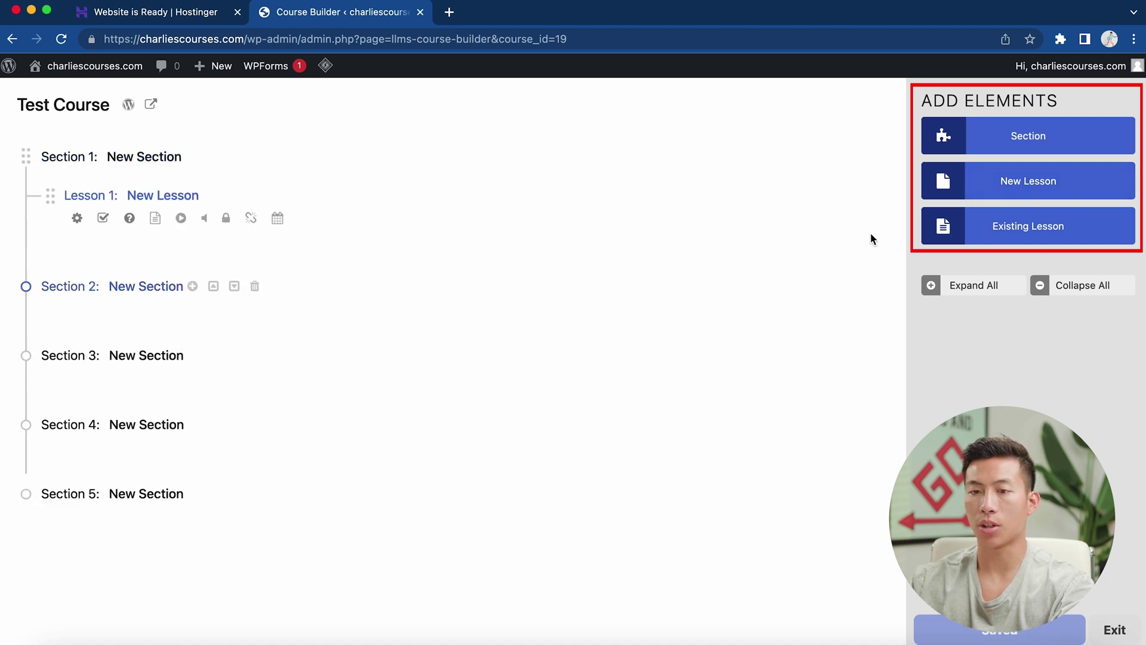
left_click(1031, 188)
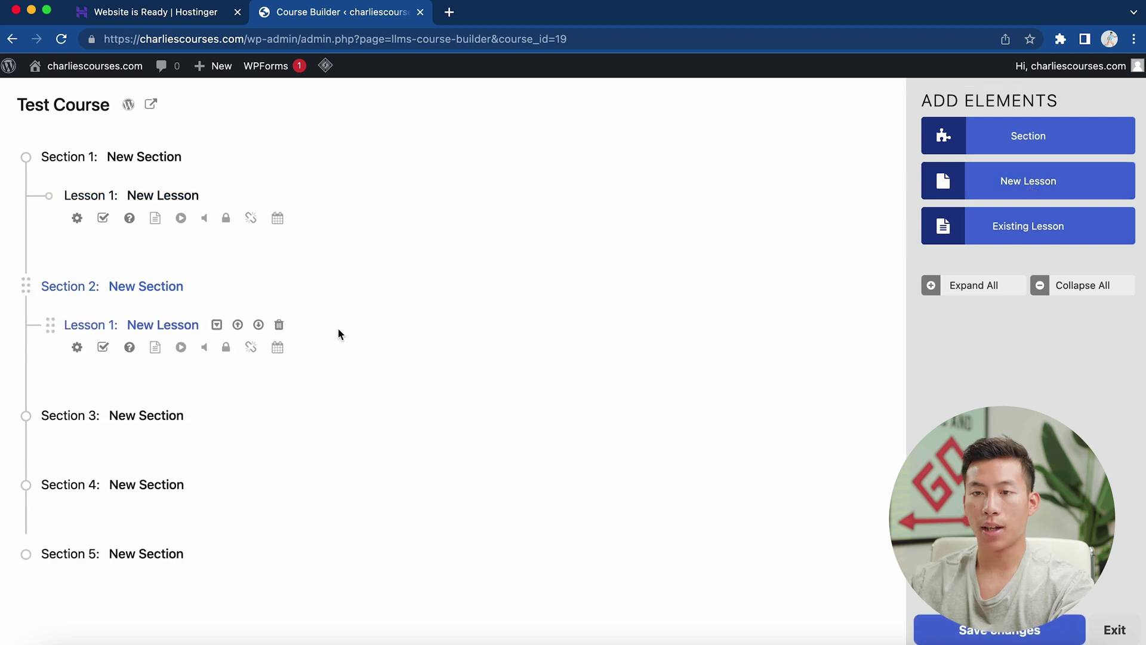
left_click(149, 158)
left_click(165, 157)
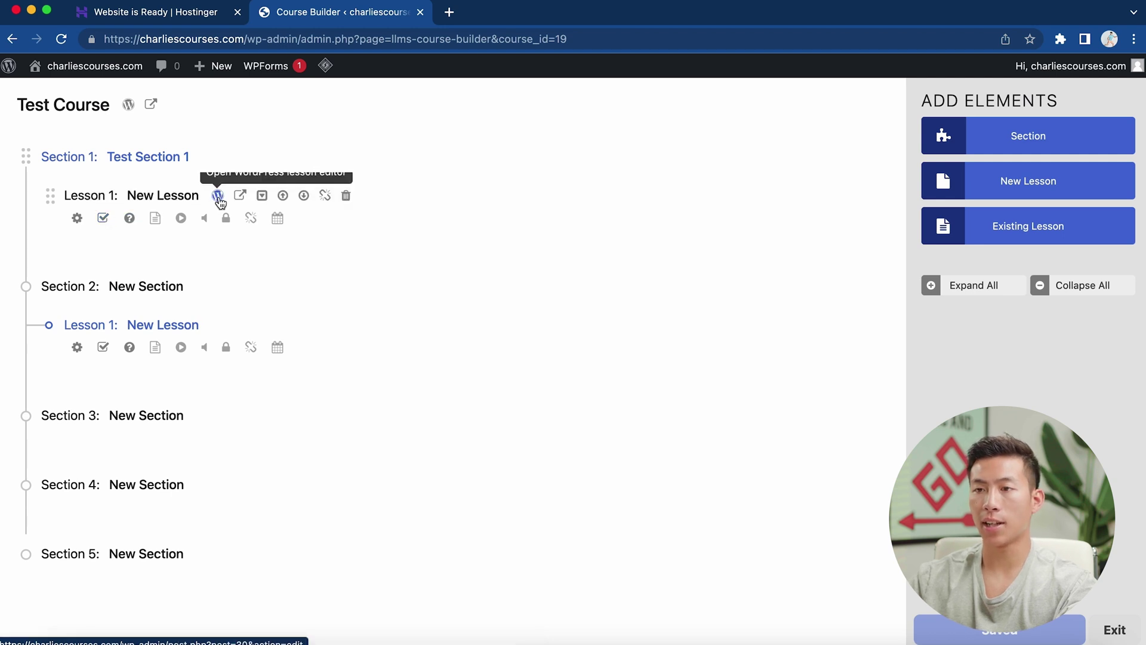
Open Test Section 1's lesson in the WordPress editor and add the paragraph "This lesson will be about blah blah blah" directly below its title
left_click(218, 197)
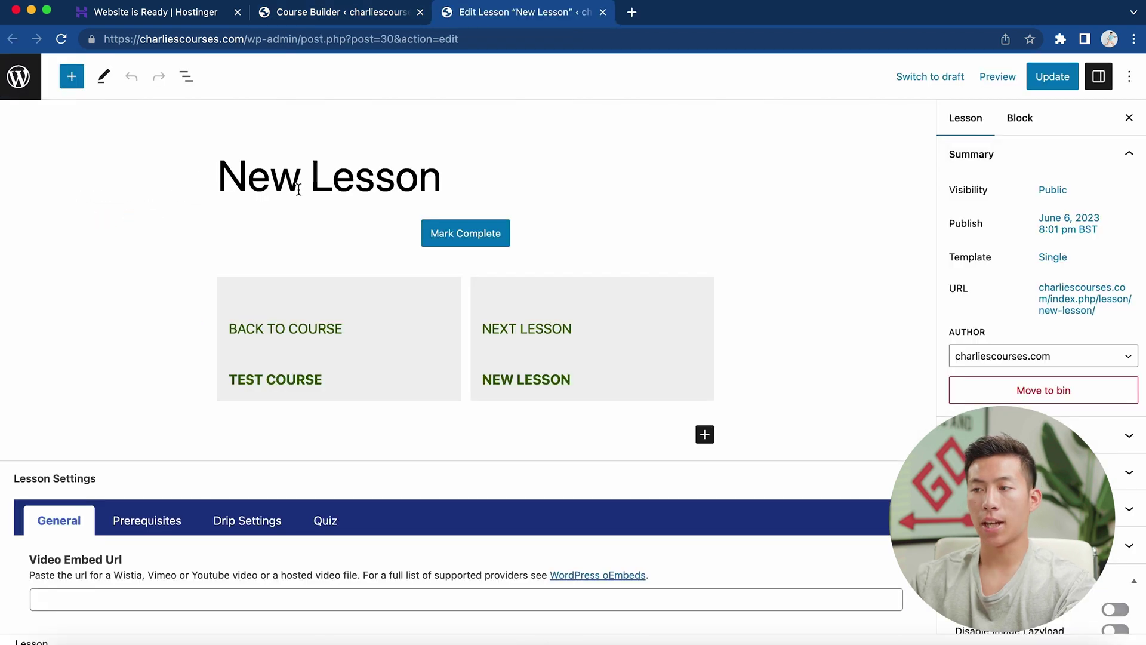
left_click(440, 180)
left_click(72, 76)
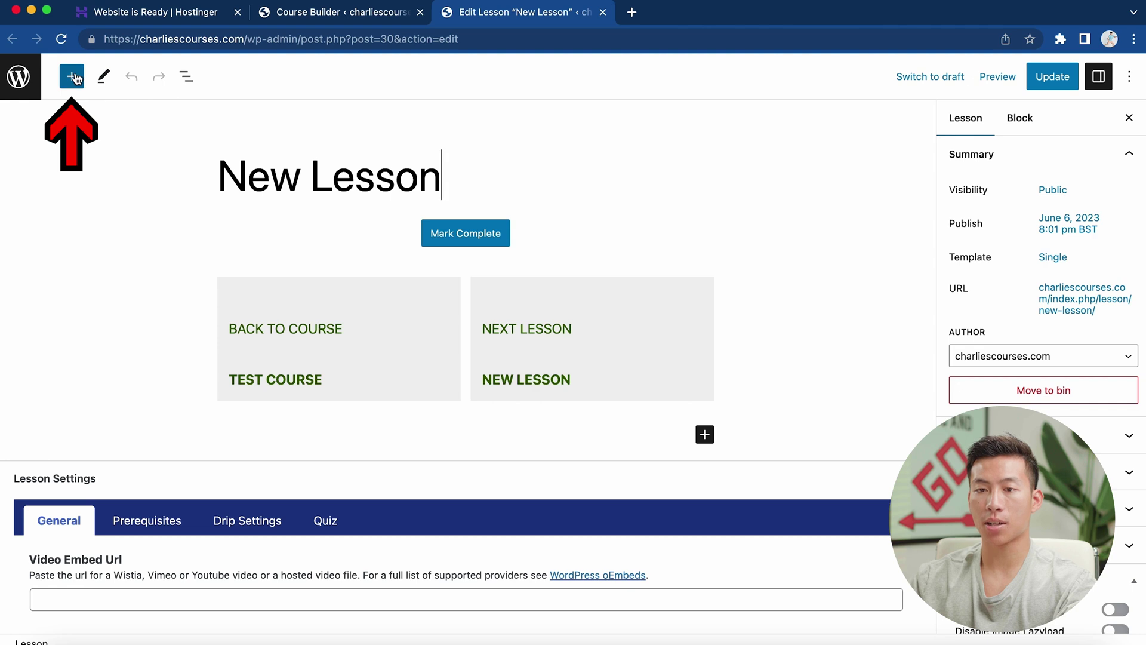
left_click(47, 255)
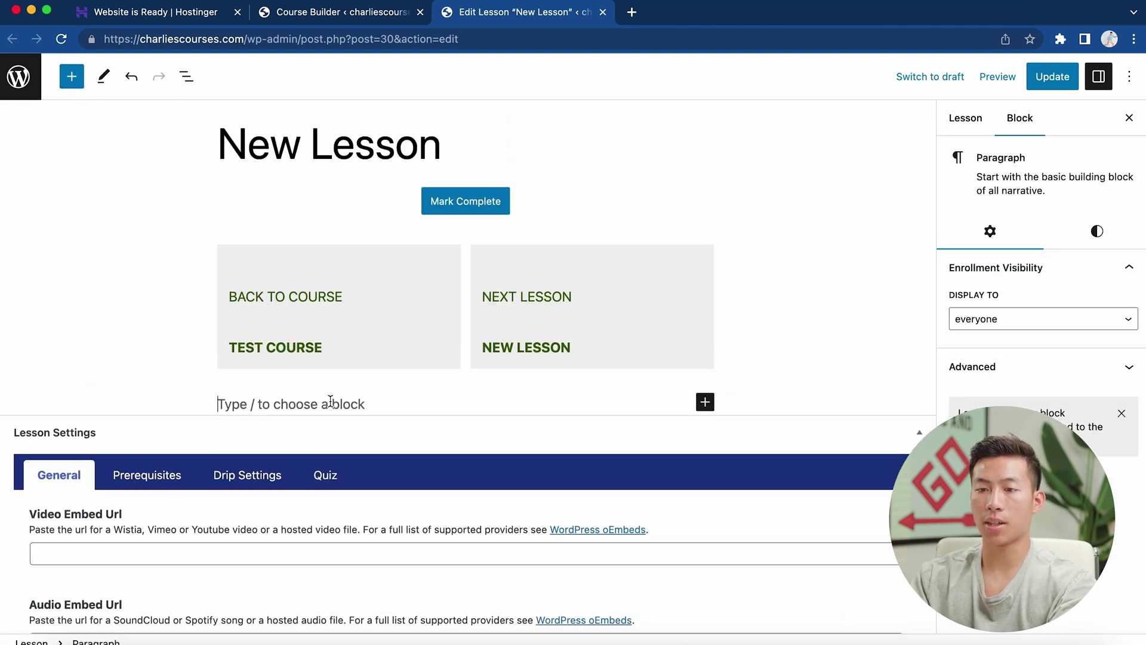
type("This lesson will be about blah blah blah")
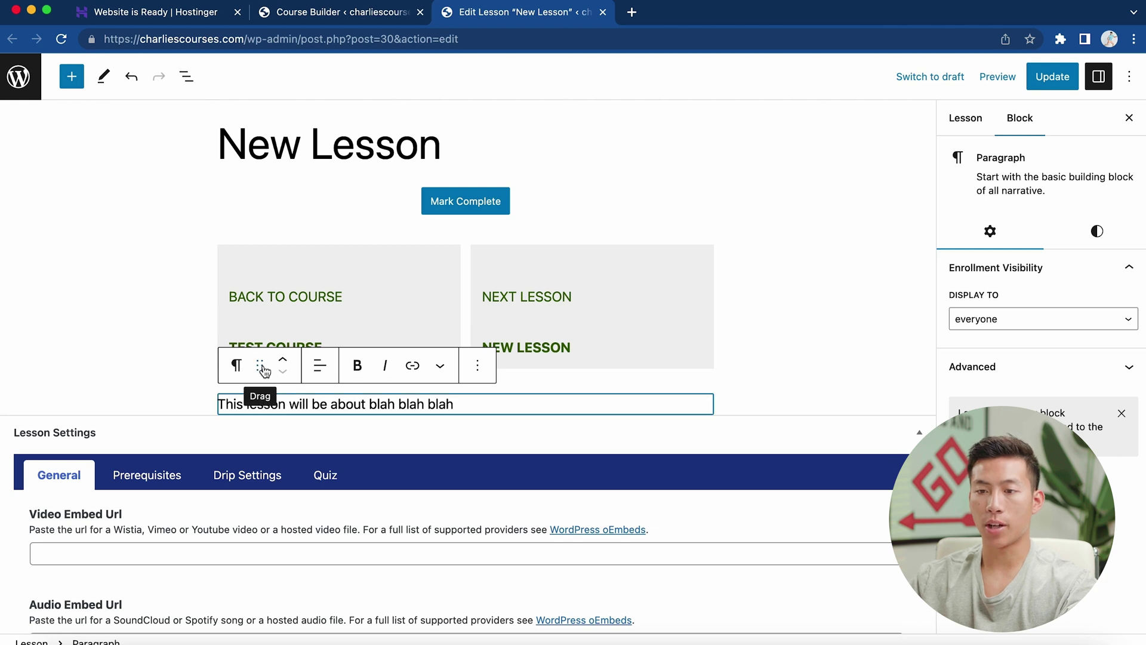
left_click_drag(260, 366, 367, 220)
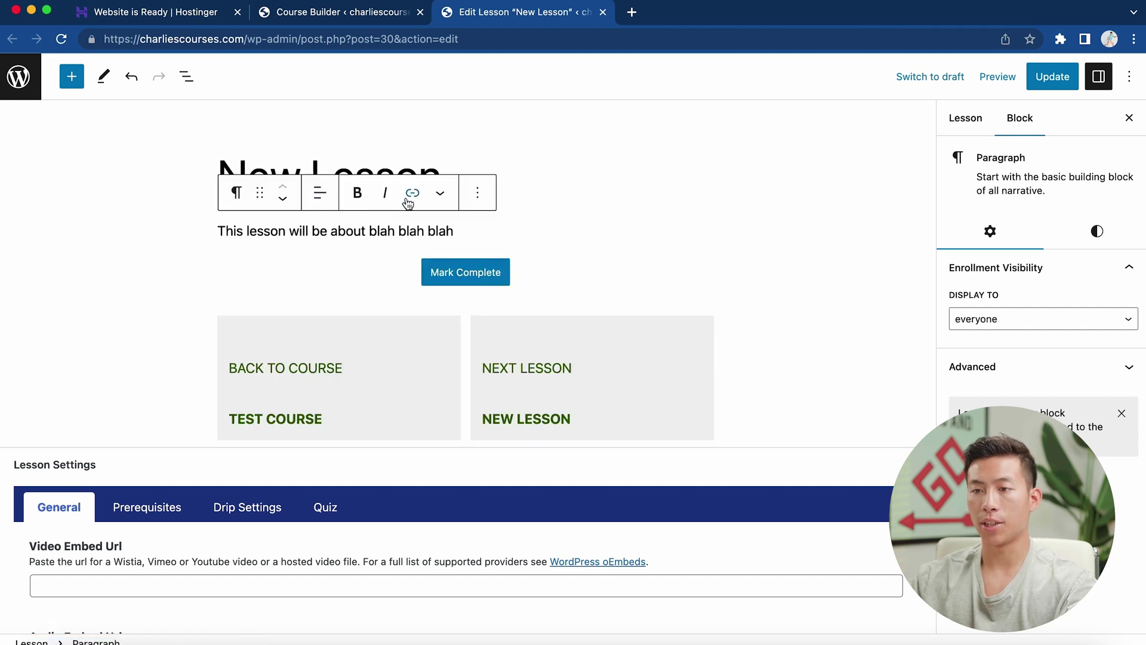
Look over the paragraph's additional formatting options and the lesson's general settings for video, audio and free access
left_click(442, 195)
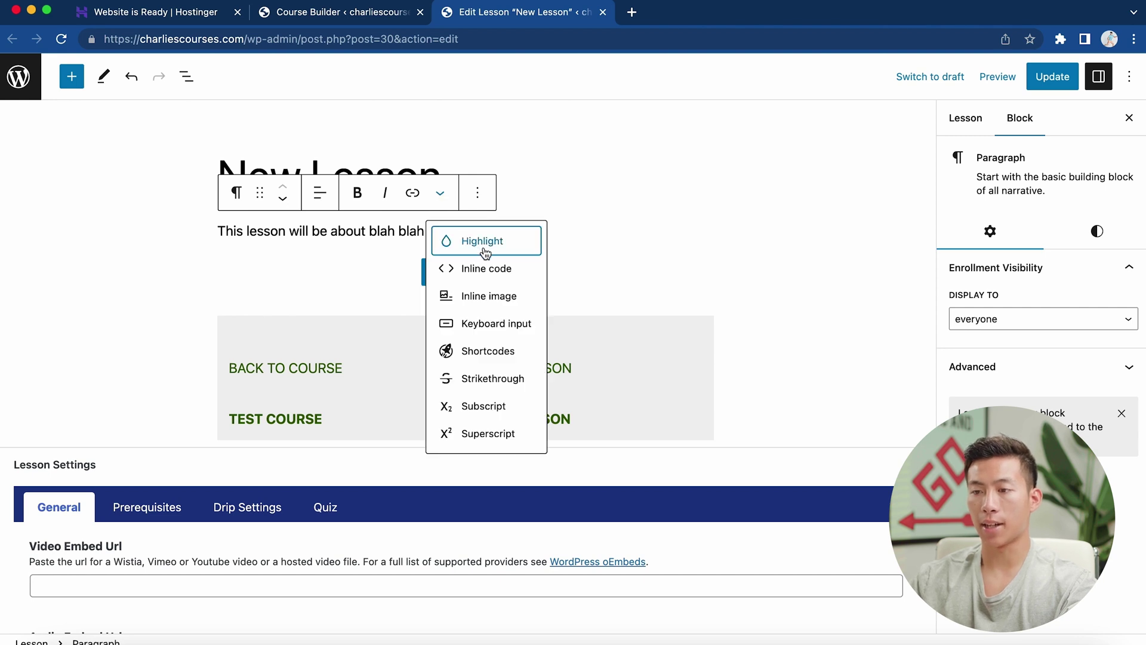
left_click(520, 326)
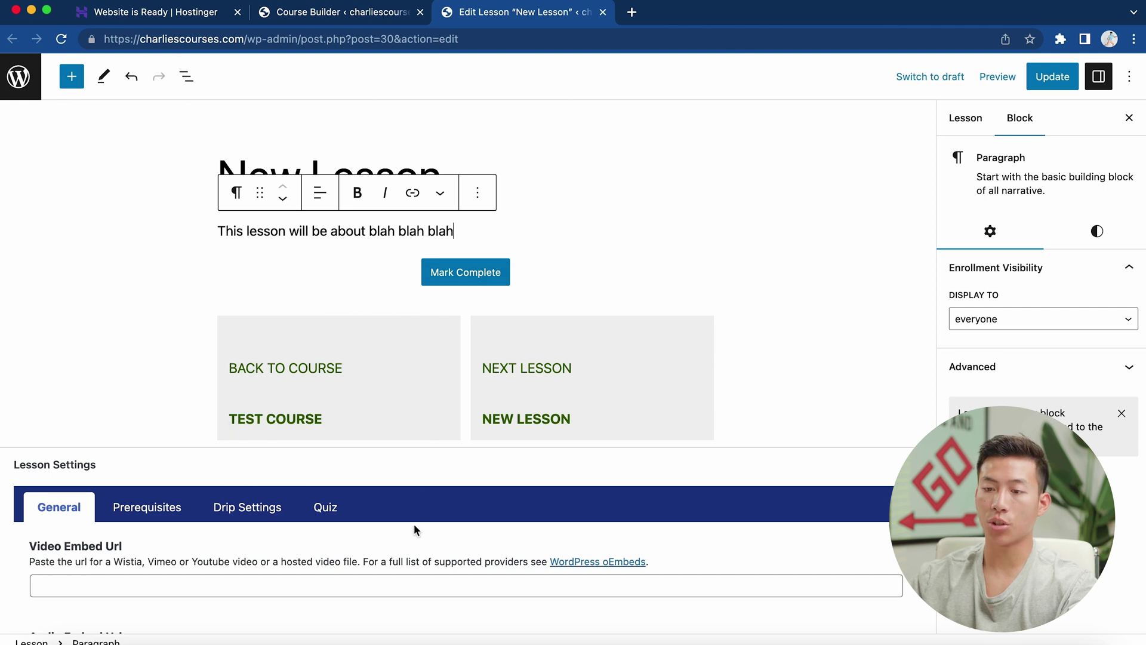
scroll(417, 526, "down", 3)
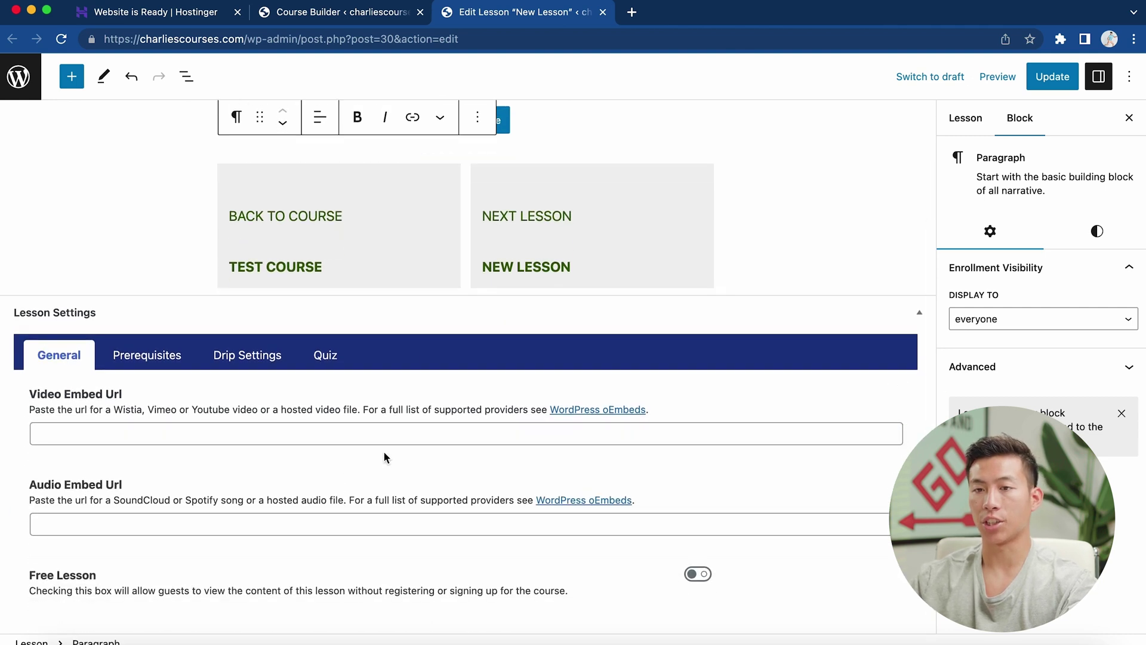
scroll(383, 451, "up", 3)
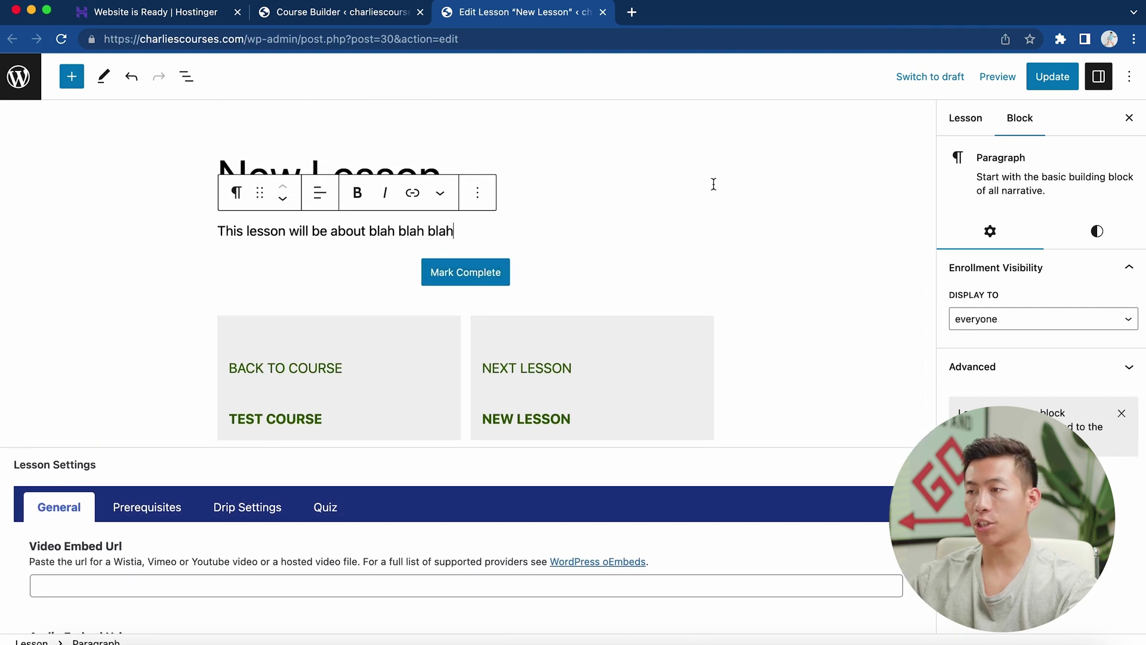
Update the lesson and return to the Test Course
left_click(1053, 77)
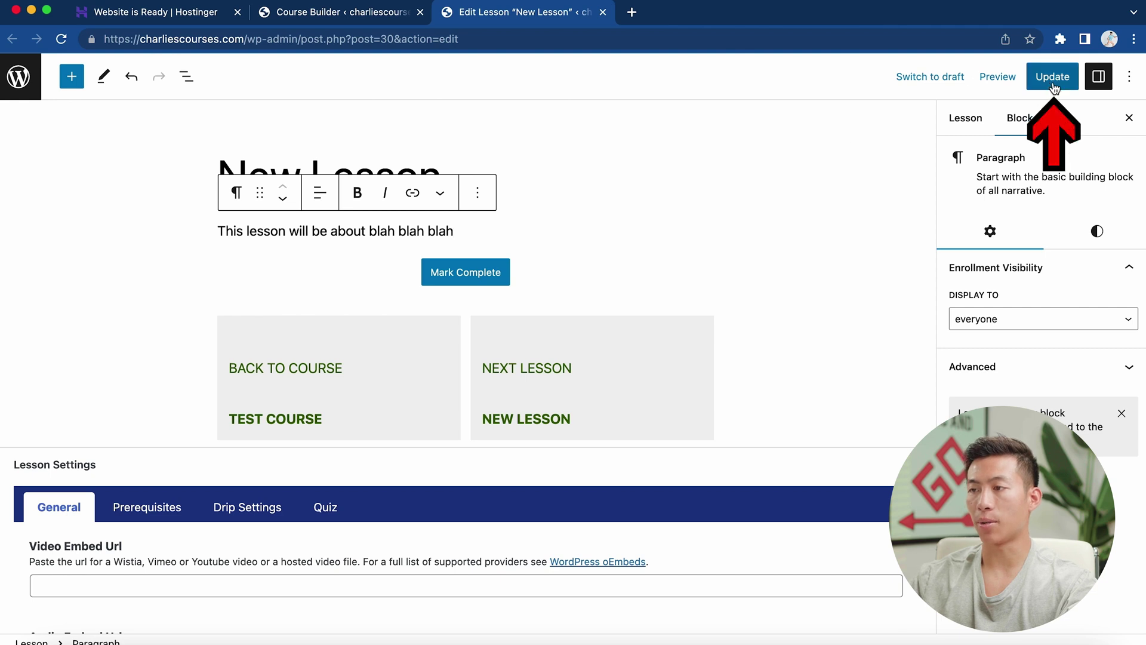
left_click(312, 21)
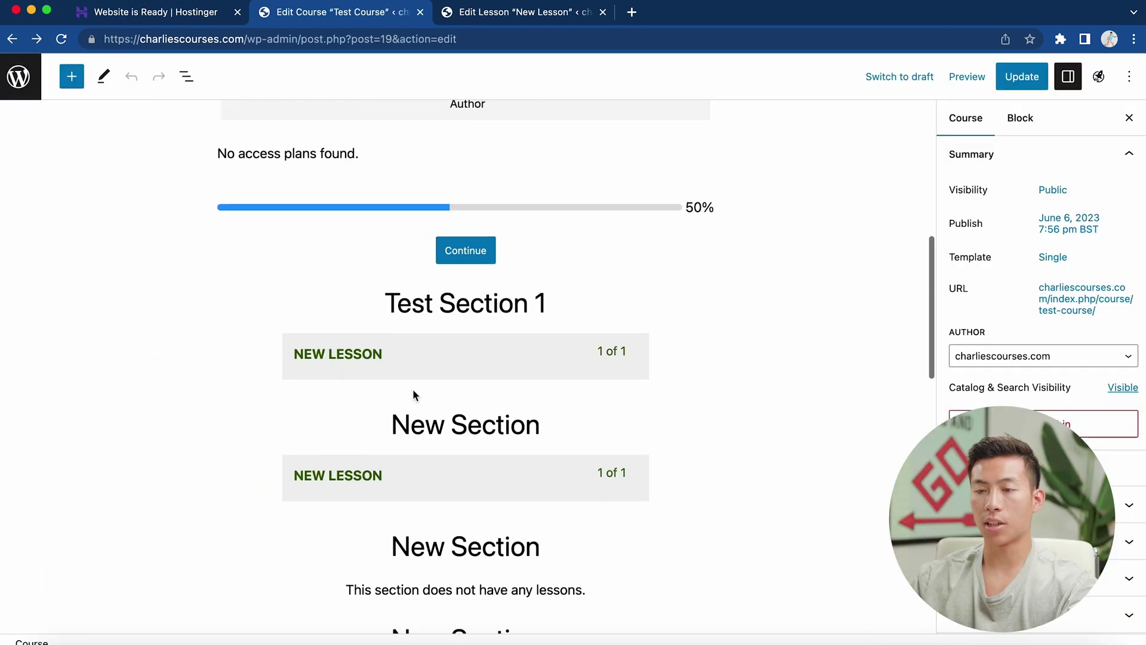
Review the Test Course page from its title and instructor through the sections and lessons to the course options
scroll(414, 394, "up", 6)
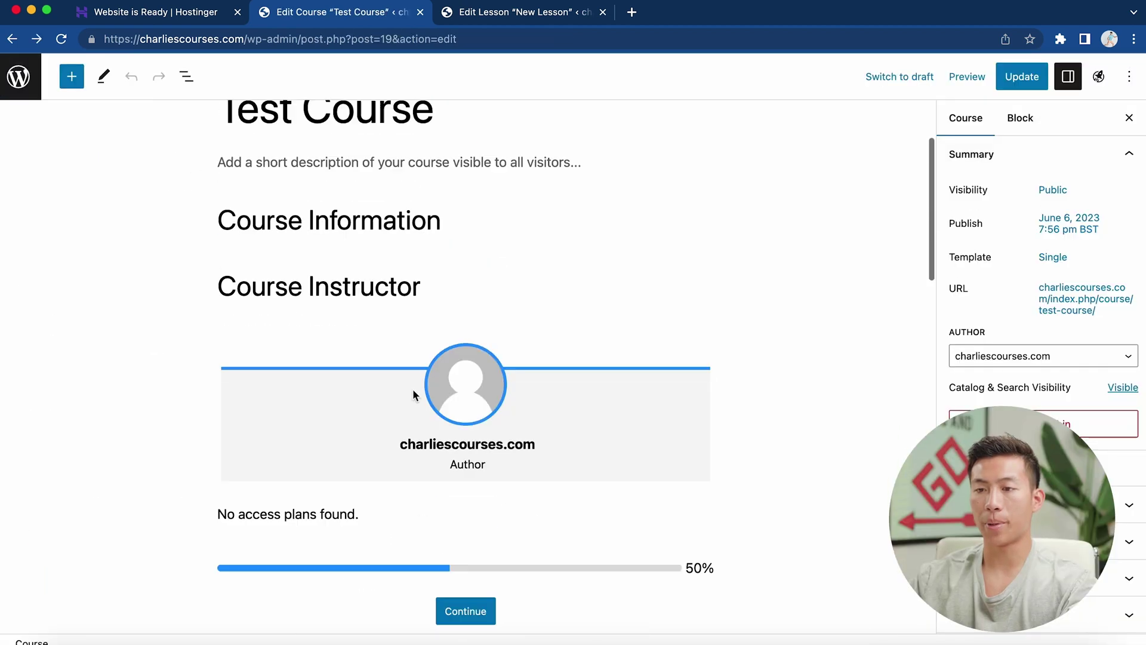
scroll(401, 388, "down", 6)
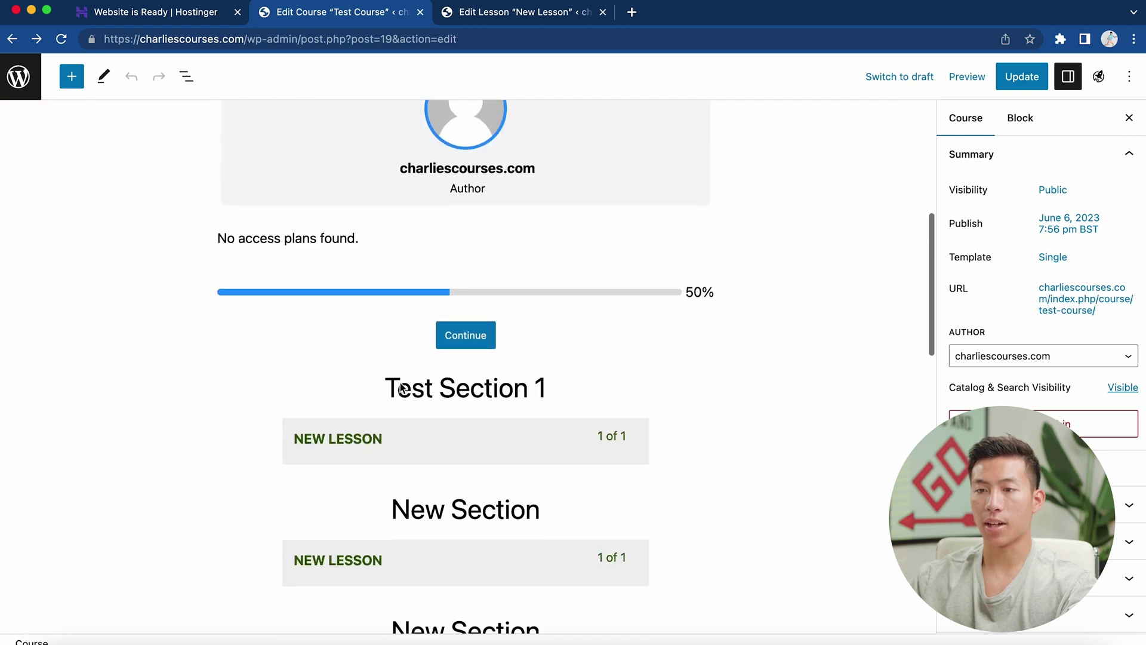
scroll(402, 388, "up", 5)
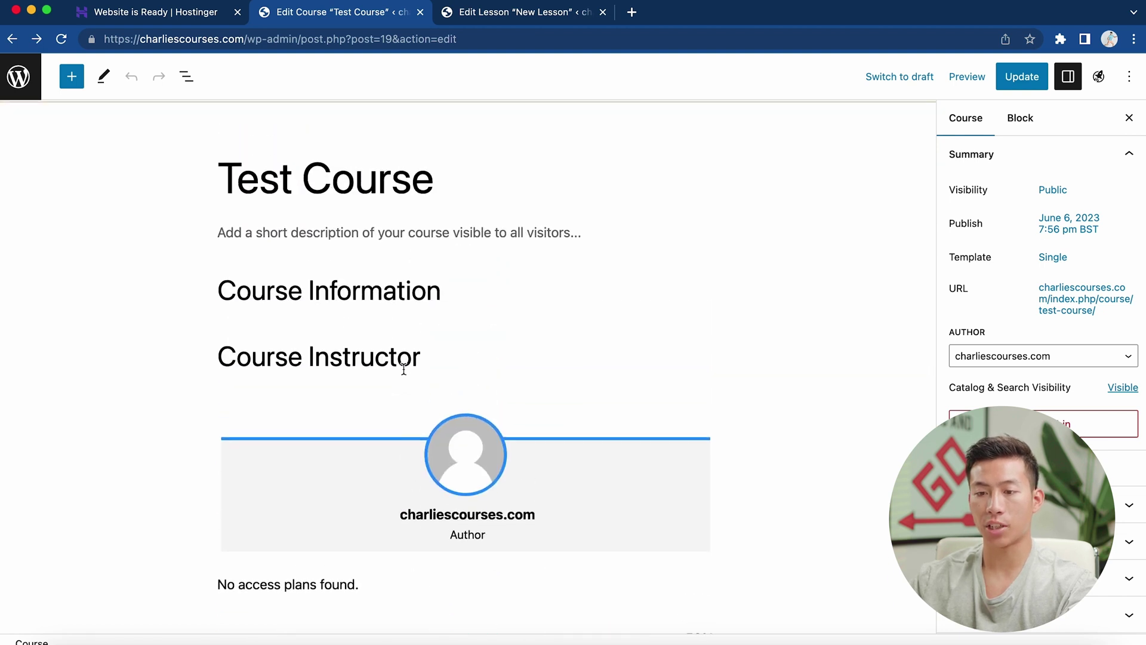
scroll(402, 370, "down", 6)
scroll(412, 382, "down", 1)
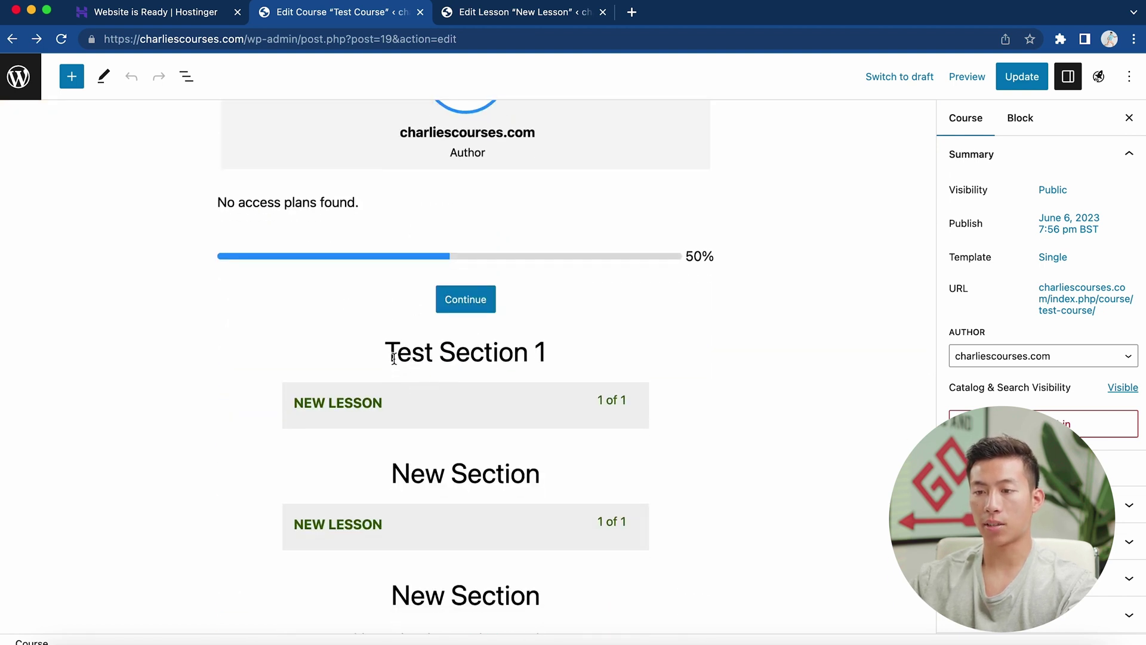
scroll(438, 417, "down", 6)
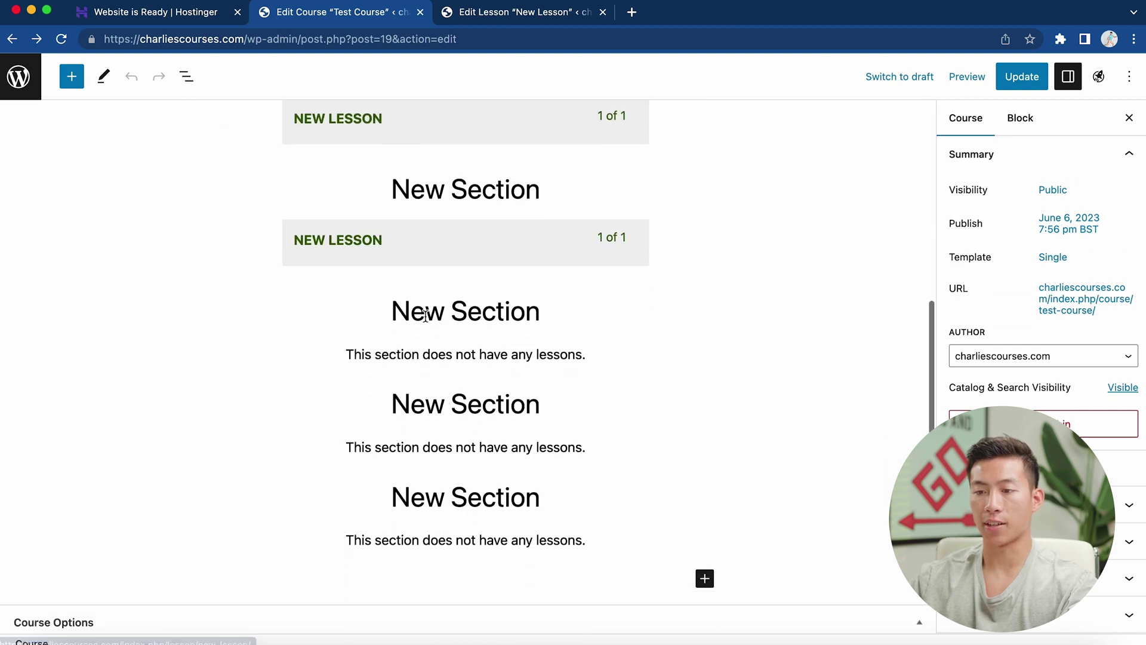
scroll(453, 466, "down", 6)
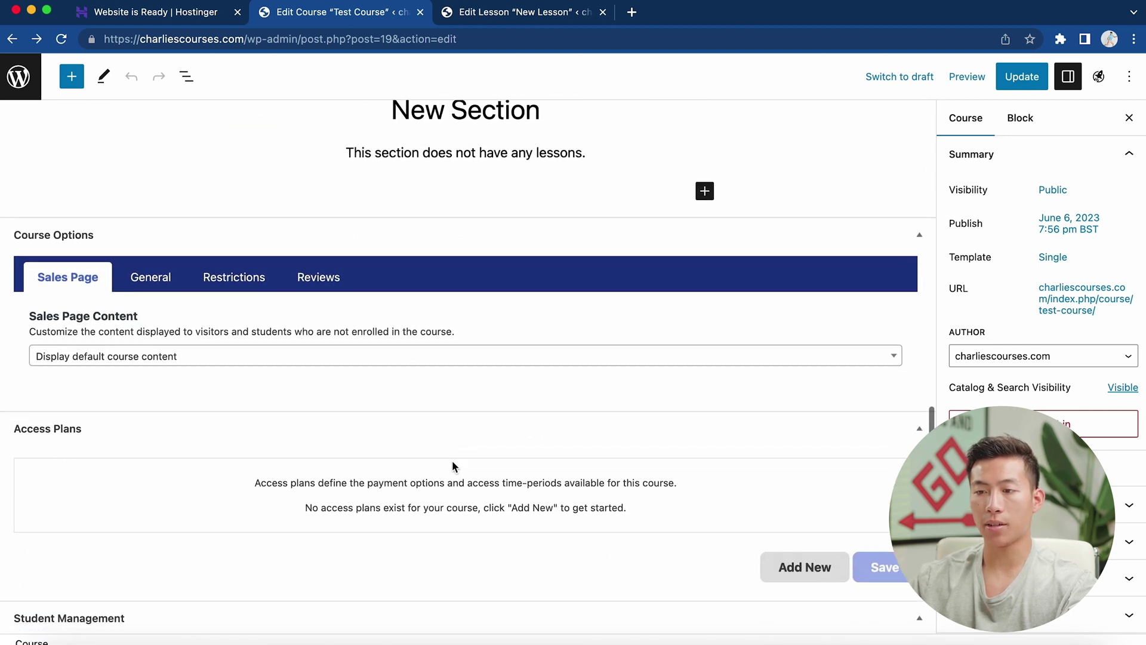
Add a new access plan to the Test Course, ready for entering its plan title
scroll(152, 400, "down", 1)
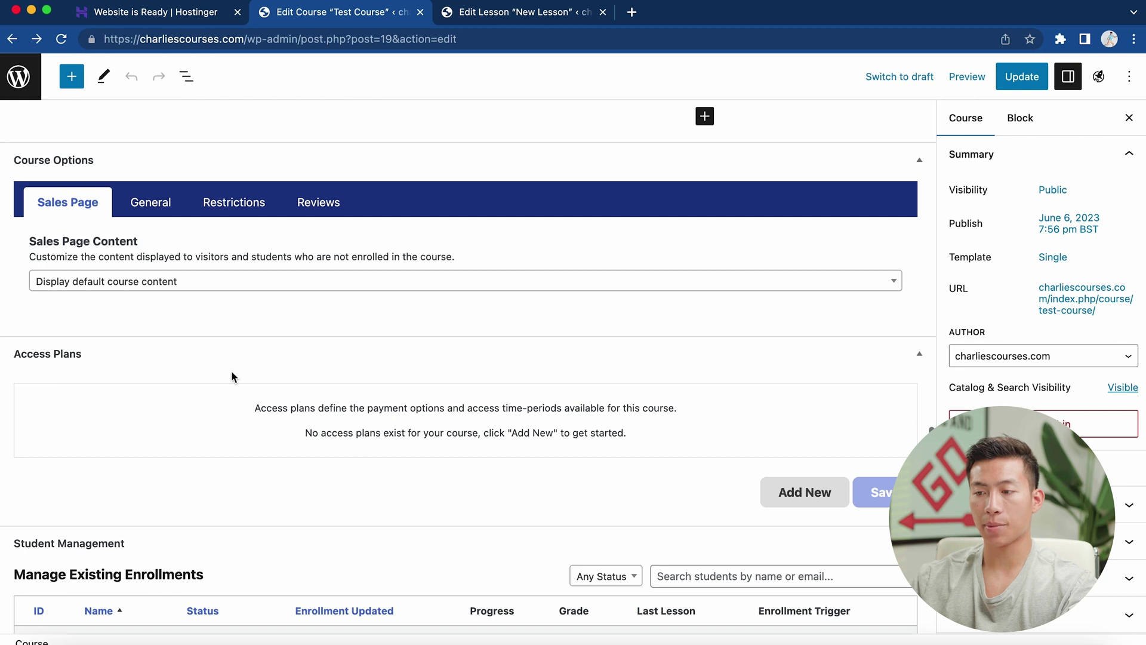
left_click(786, 492)
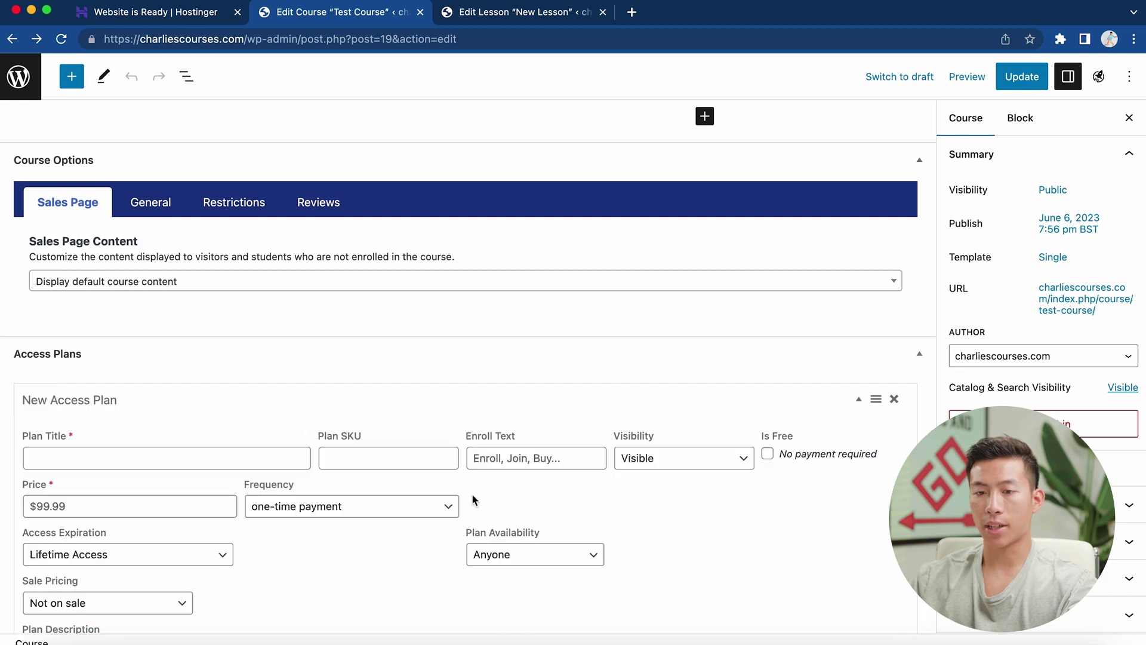
left_click(130, 456)
Examine the new access plan's payment frequency, access expiration and plan availability options, keeping one-time payment, Lifetime Access and Anyone
scroll(526, 394, "down", 2)
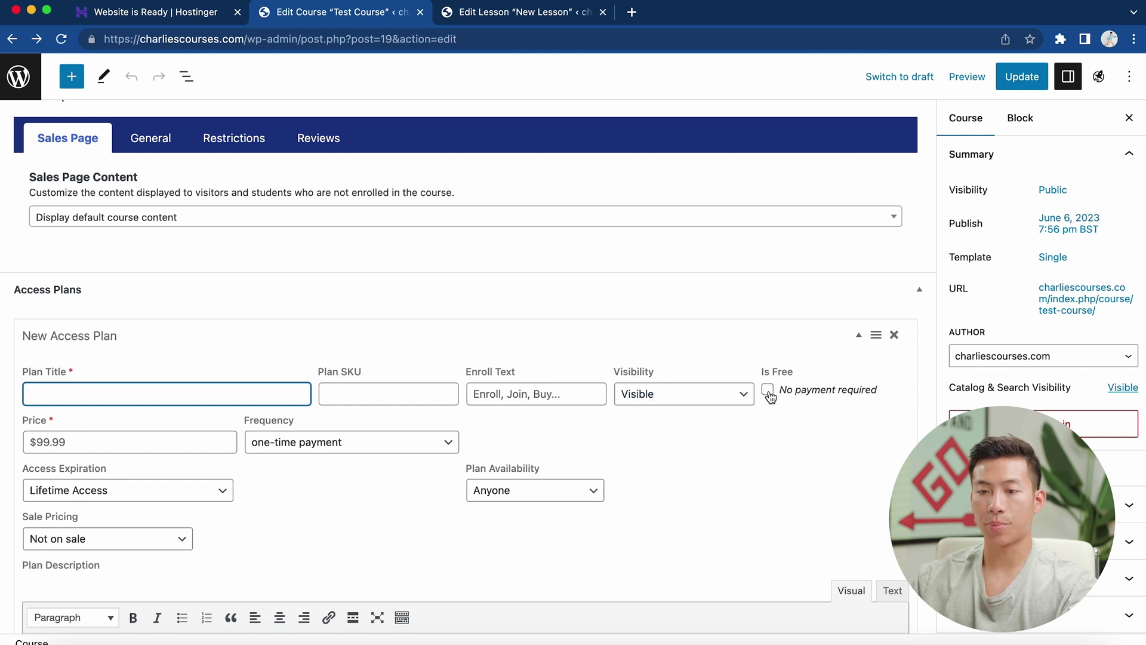
left_click(276, 444)
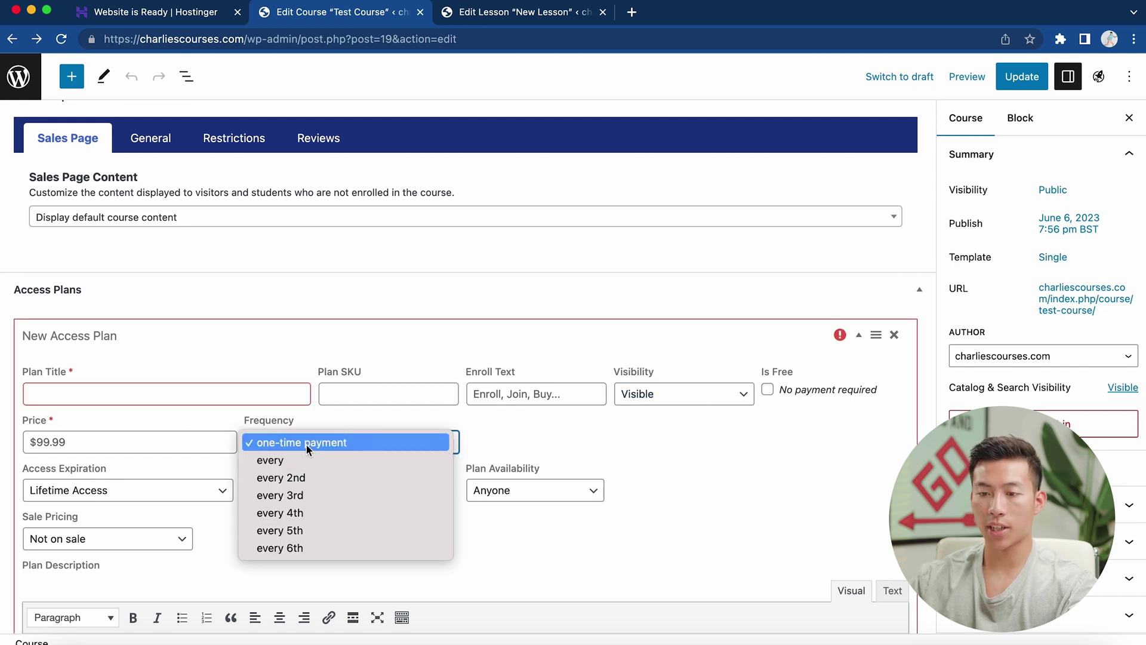
left_click(220, 497)
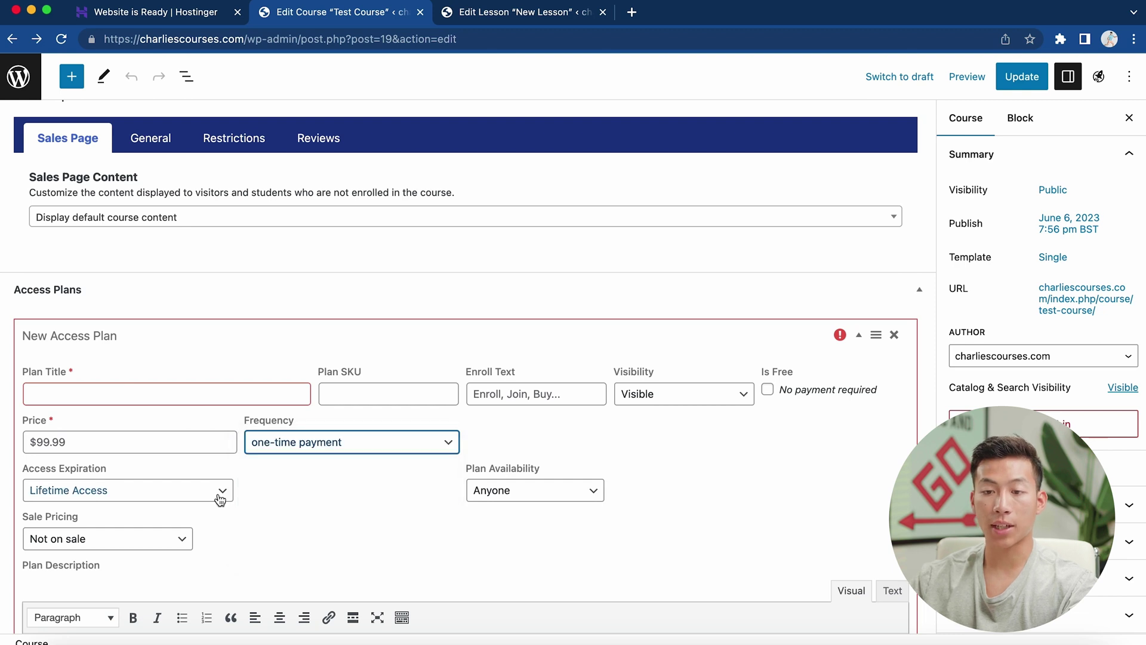
left_click(220, 497)
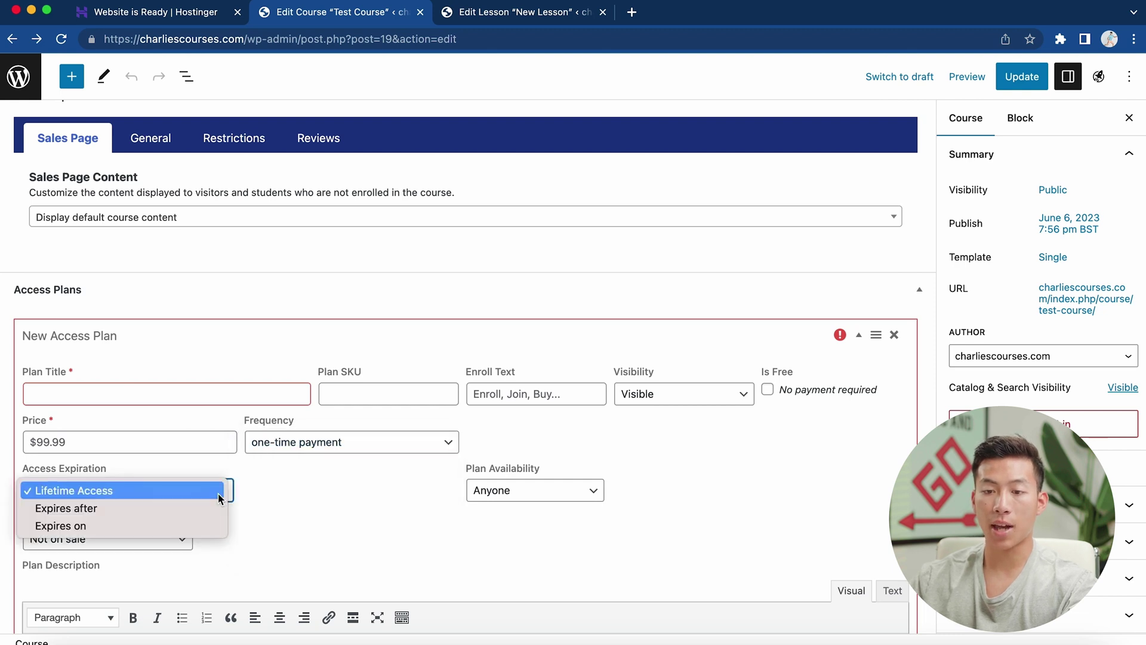
left_click(184, 494)
scroll(307, 529, "down", 3)
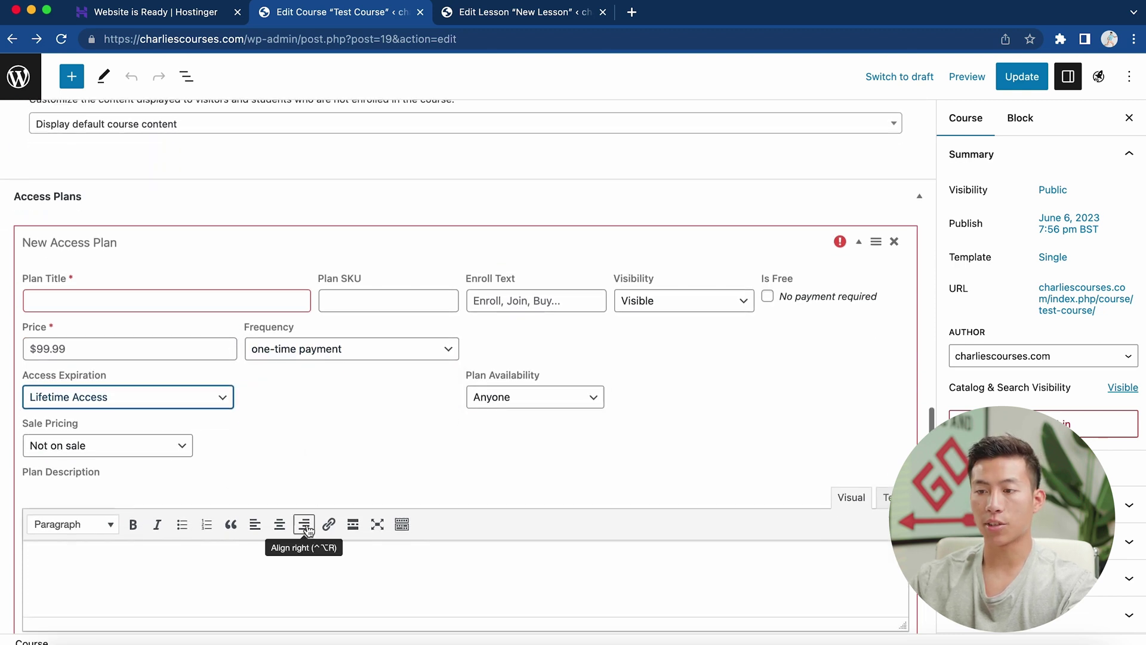
left_click(540, 400)
left_click(525, 398)
scroll(524, 344, "down", 3)
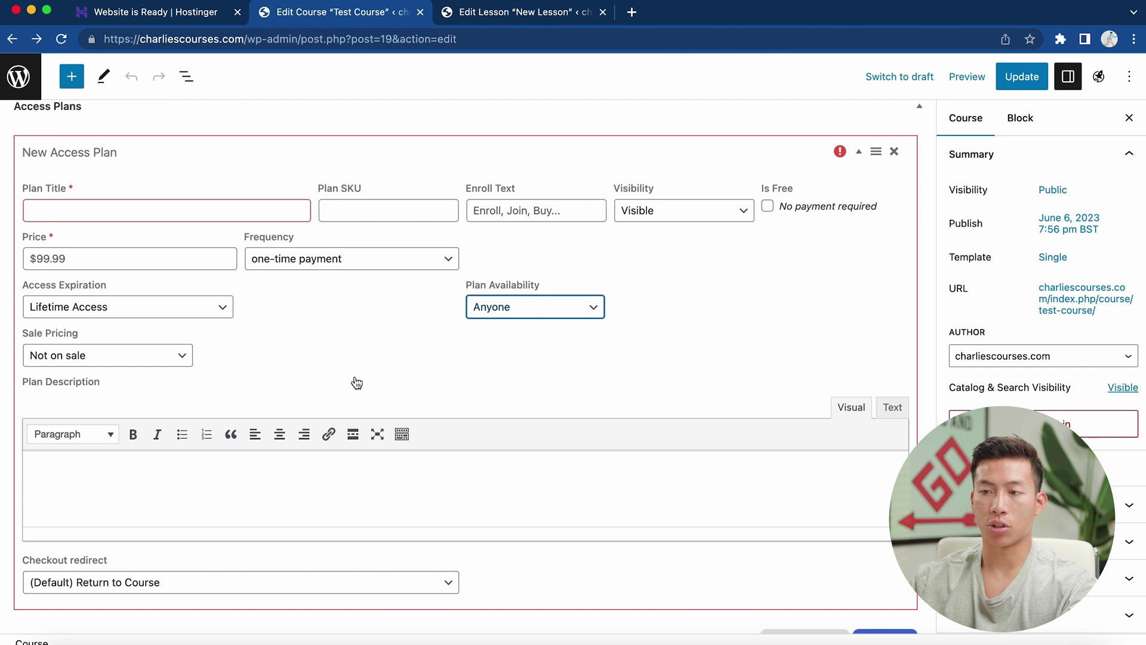
Save the new access plan with the title Test Access Plan and a one-time price of $99.99
scroll(502, 395, "down", 5)
scroll(550, 399, "up", 3)
left_click(891, 473)
scroll(599, 443, "up", 5)
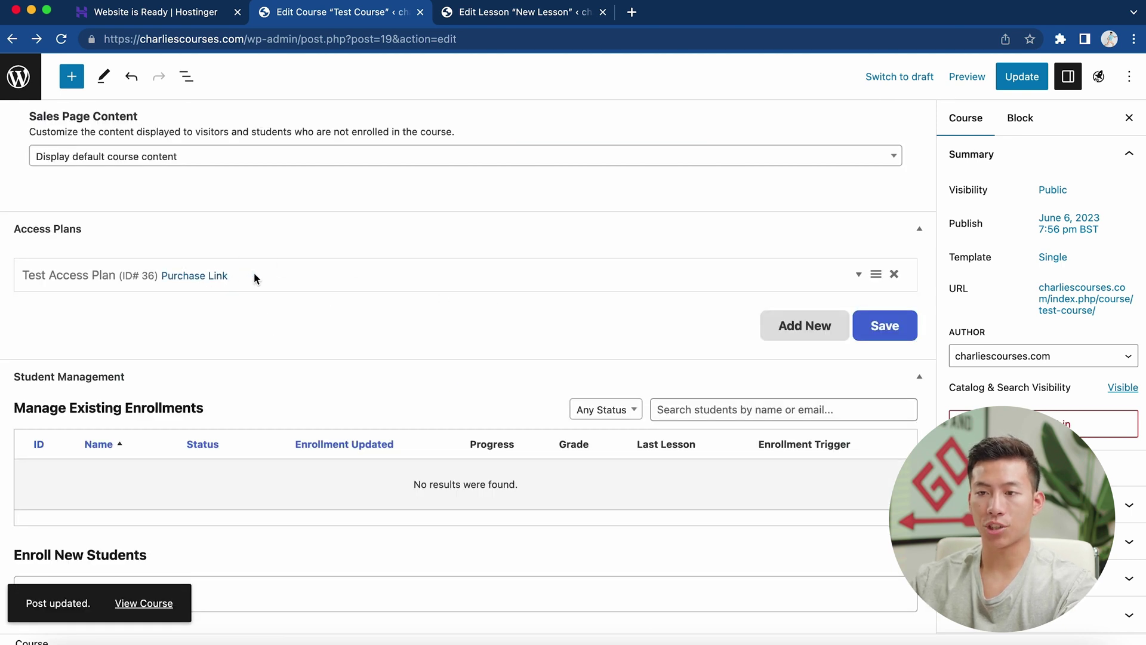
Check the access plan's title and price in the pricing table of the Test Course page
scroll(380, 317, "up", 15)
scroll(380, 322, "up", 4)
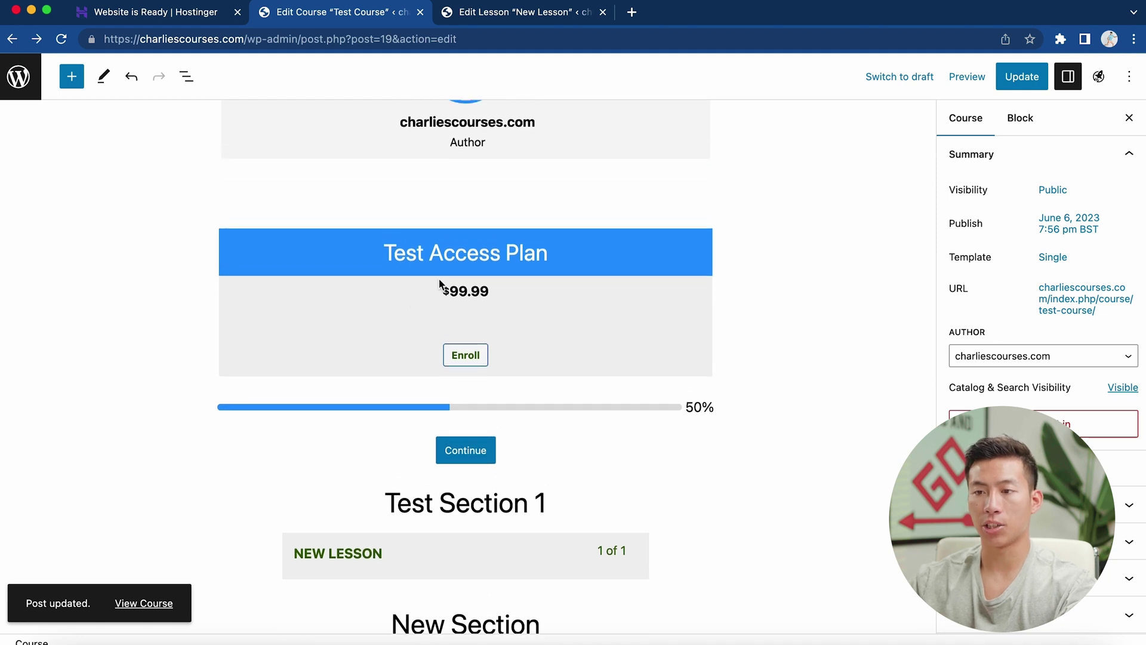
left_click_drag(387, 253, 588, 242)
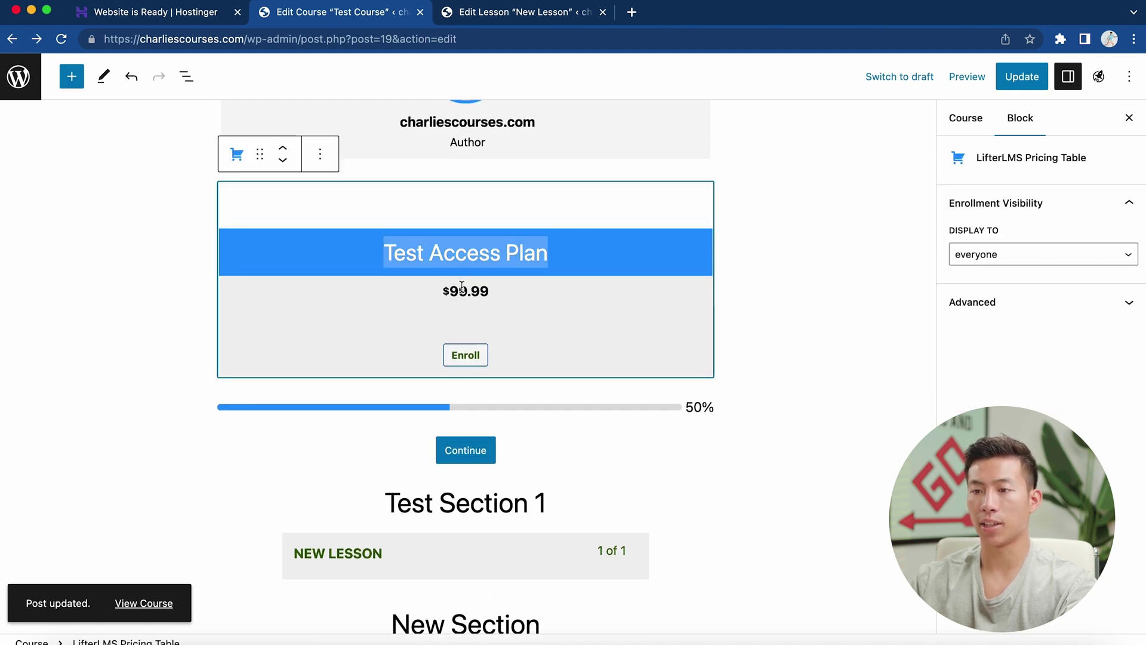
left_click_drag(449, 291, 529, 286)
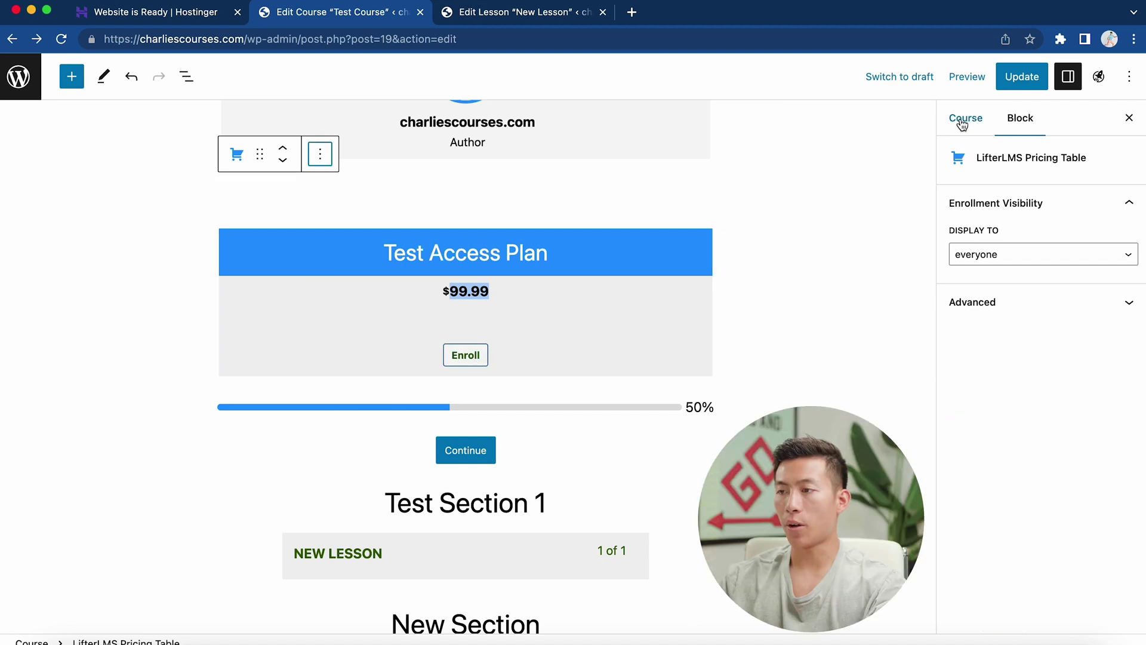
Examine the course-level settings for categories, difficulties, tags and featured image
left_click(964, 118)
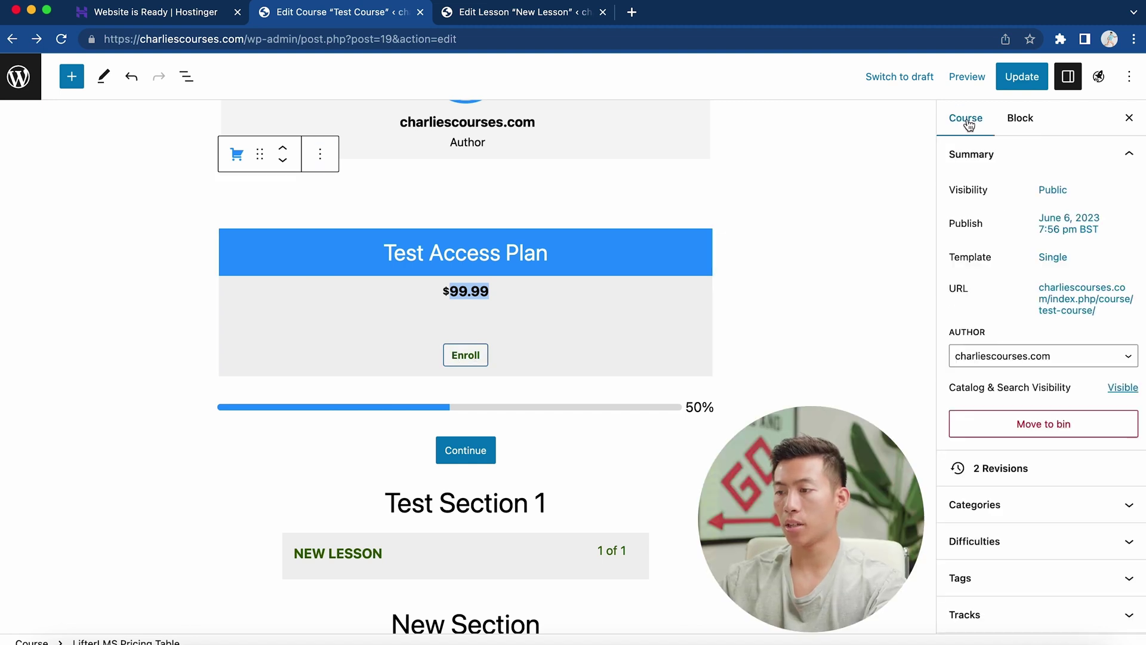
scroll(955, 472, "down", 5)
left_click(1023, 268)
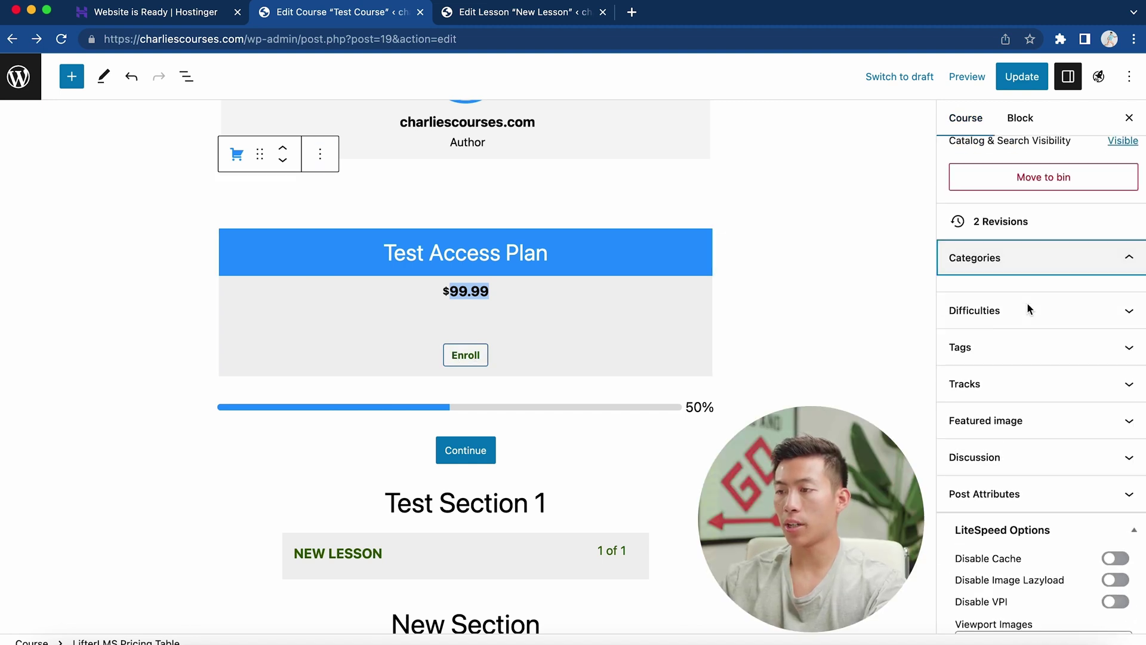
left_click(1023, 332)
scroll(1014, 421, "down", 1)
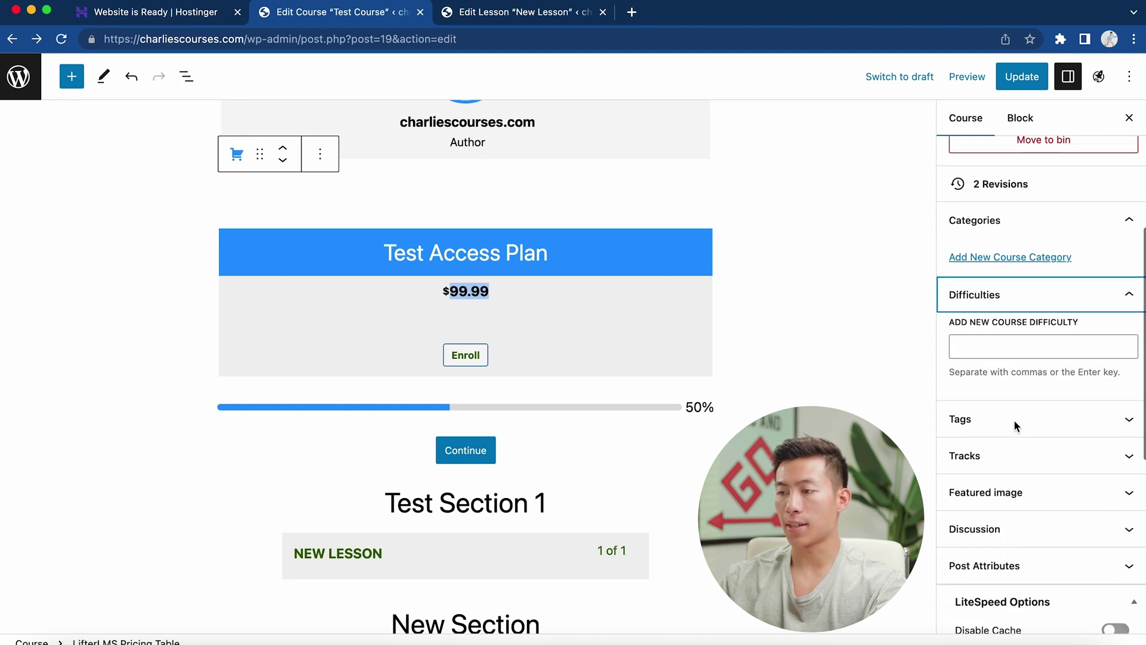
left_click(1013, 427)
left_click(1020, 428)
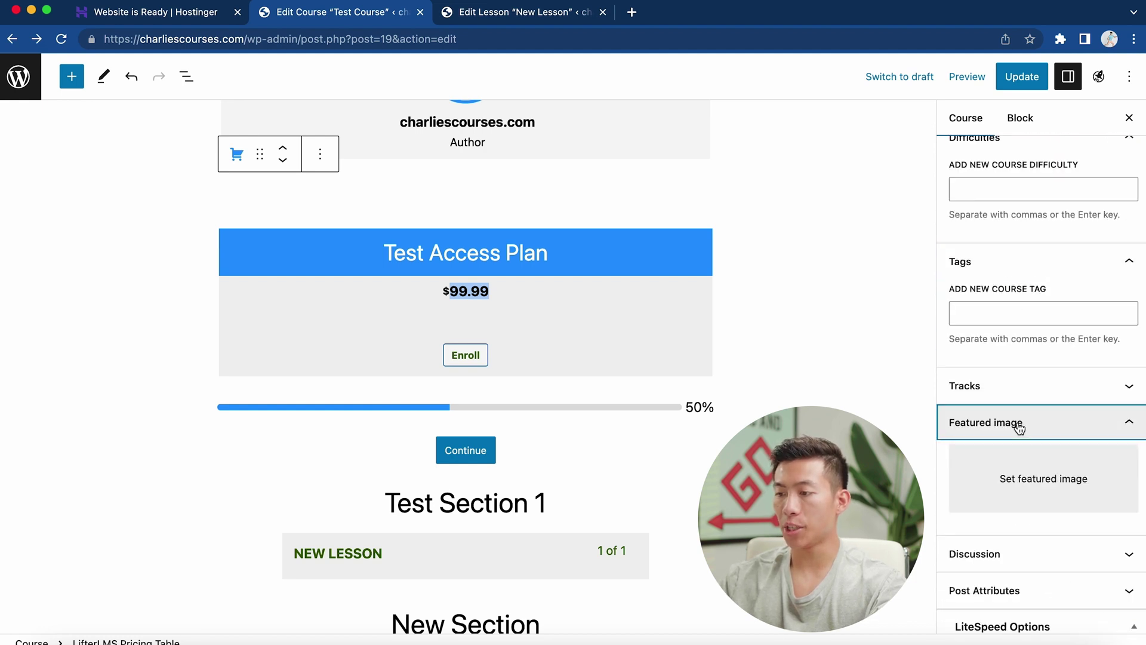
scroll(1016, 421, "up", 5)
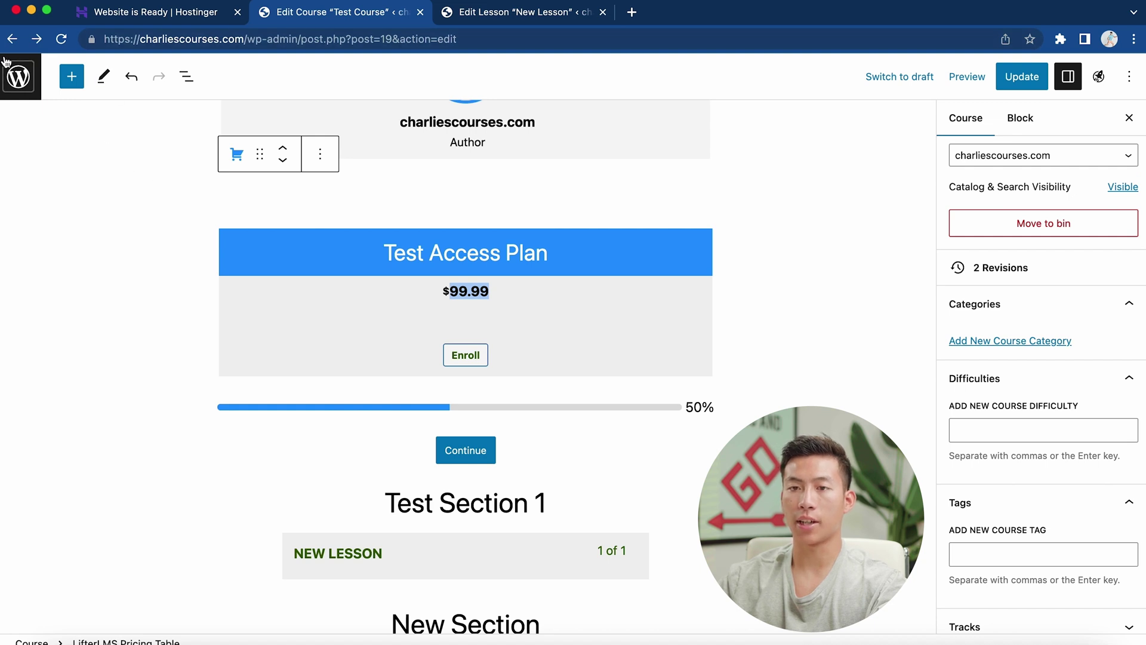
Update the Test Course and leave the editor for the course list
left_click(1023, 76)
left_click(26, 91)
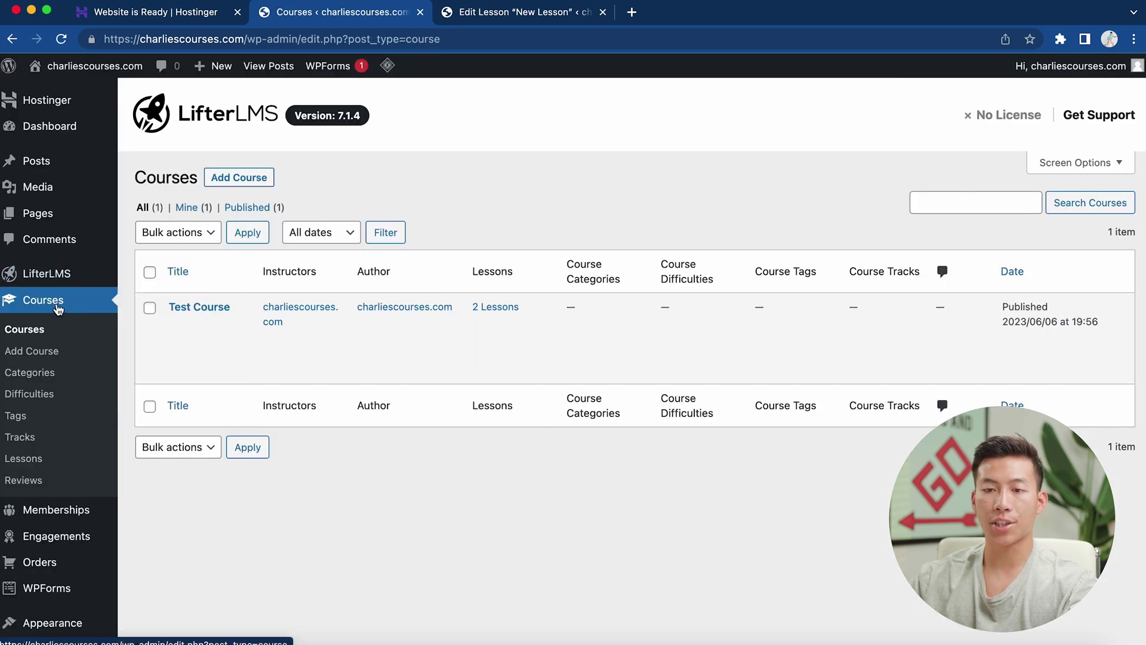
Review the course categories page and the course difficulties page
left_click(53, 376)
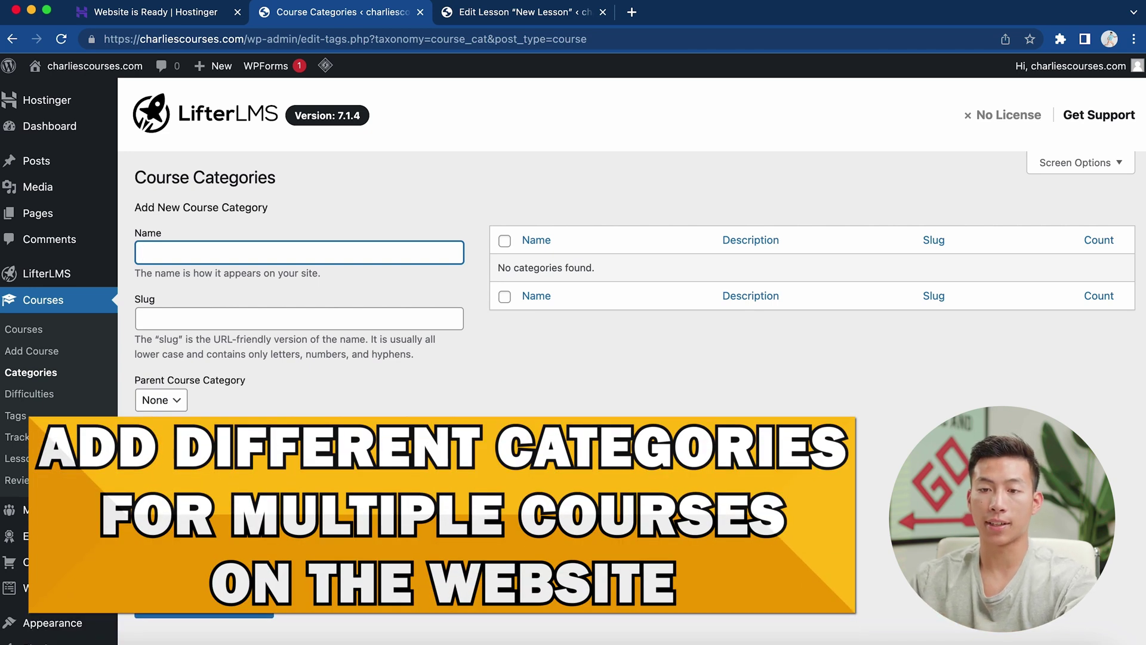
left_click(56, 396)
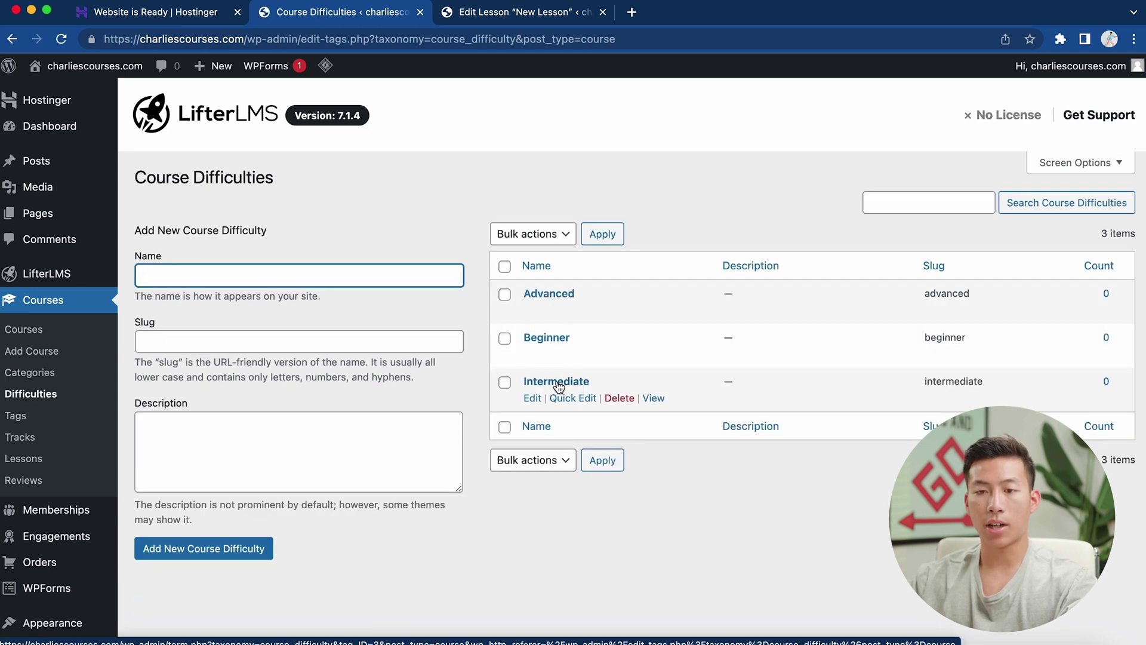
scroll(66, 447, "down", 2)
Open the memberships list and look at the option for adding a membership
mouse_move(74, 455)
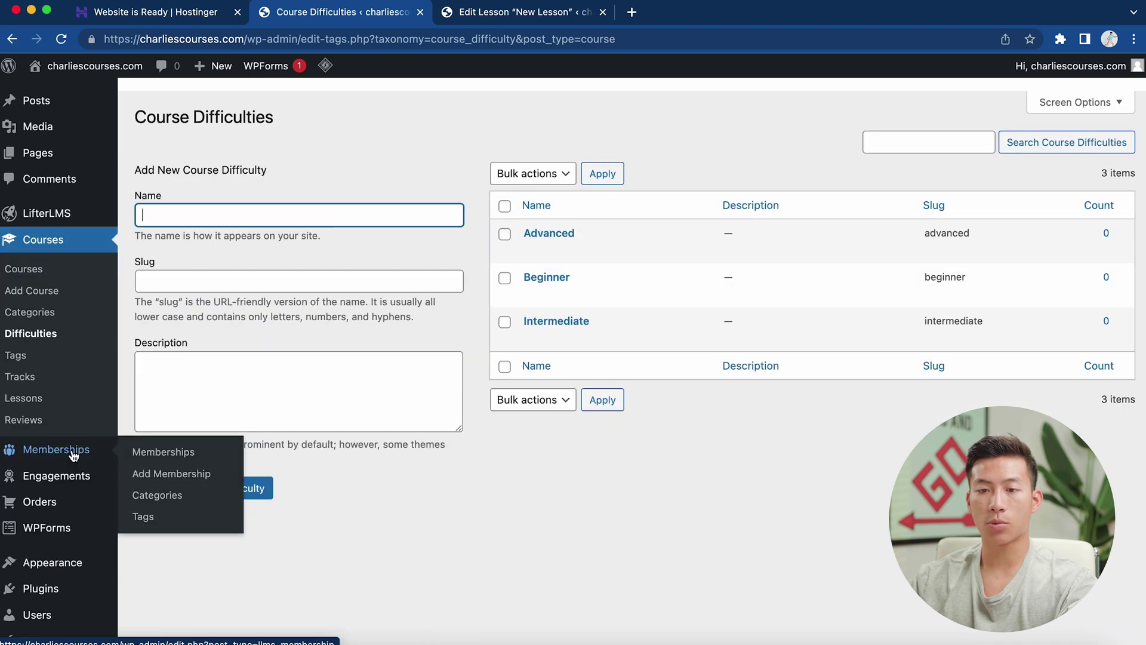
left_click(62, 456)
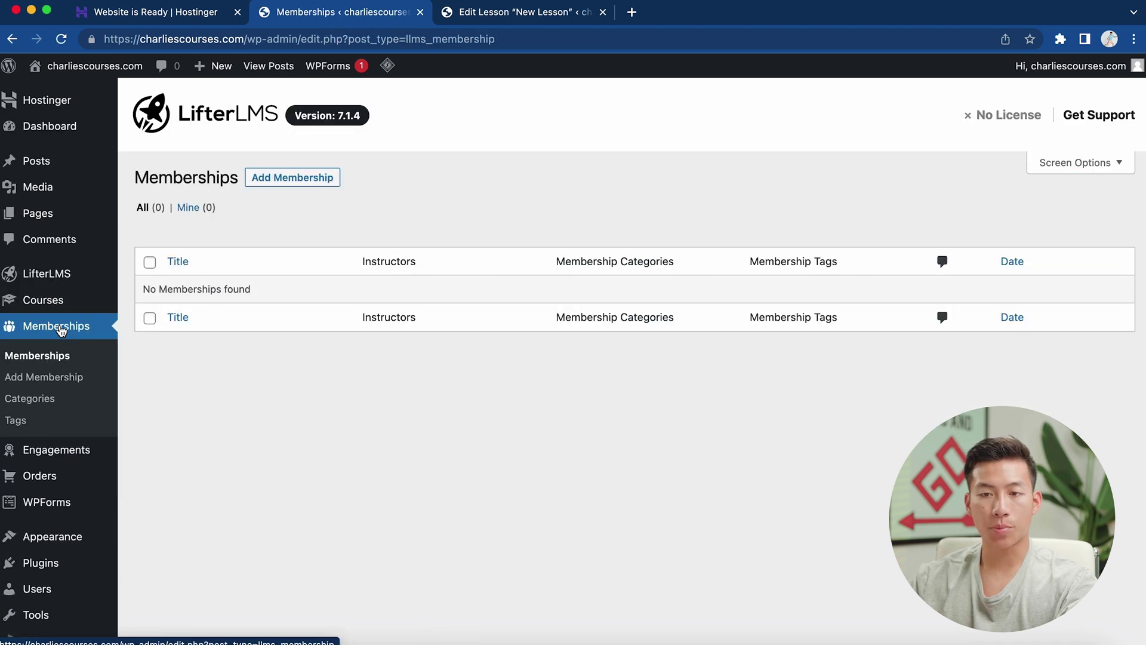
left_click(289, 177)
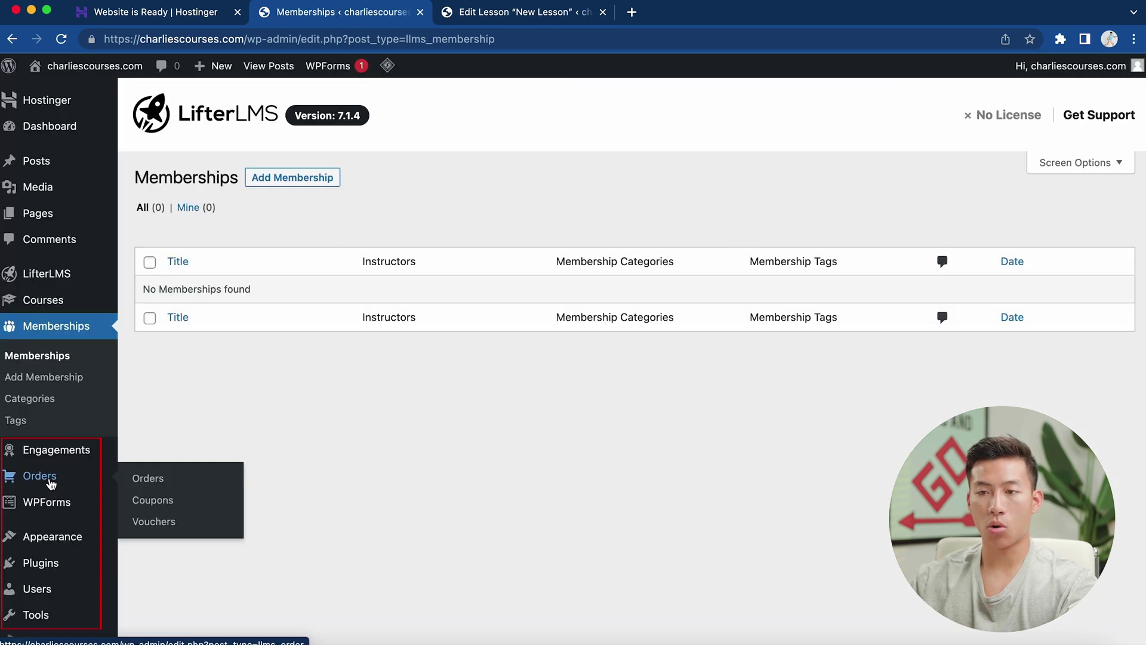
View the orders list and the coupons list, and return to the course list
left_click(51, 481)
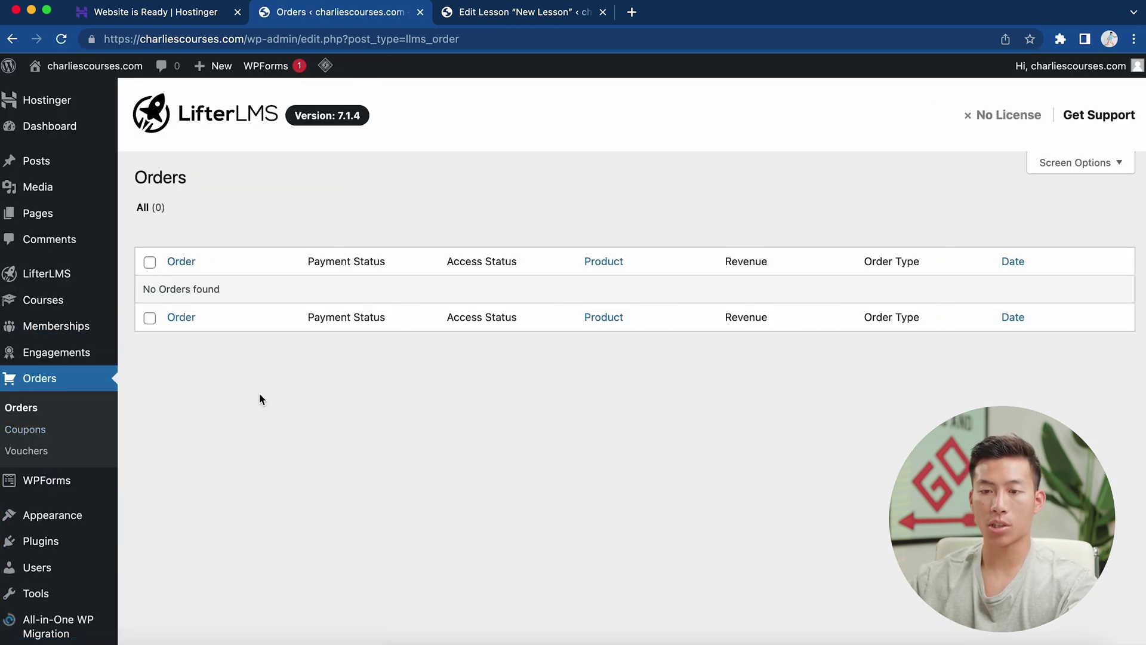
left_click(41, 429)
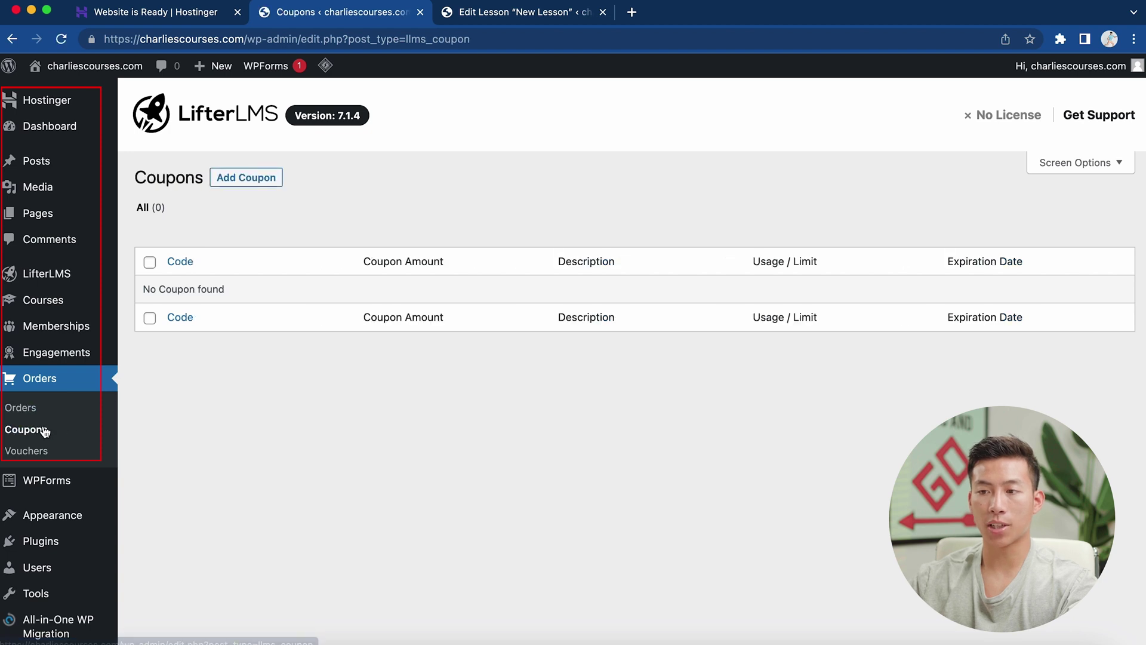
left_click(43, 300)
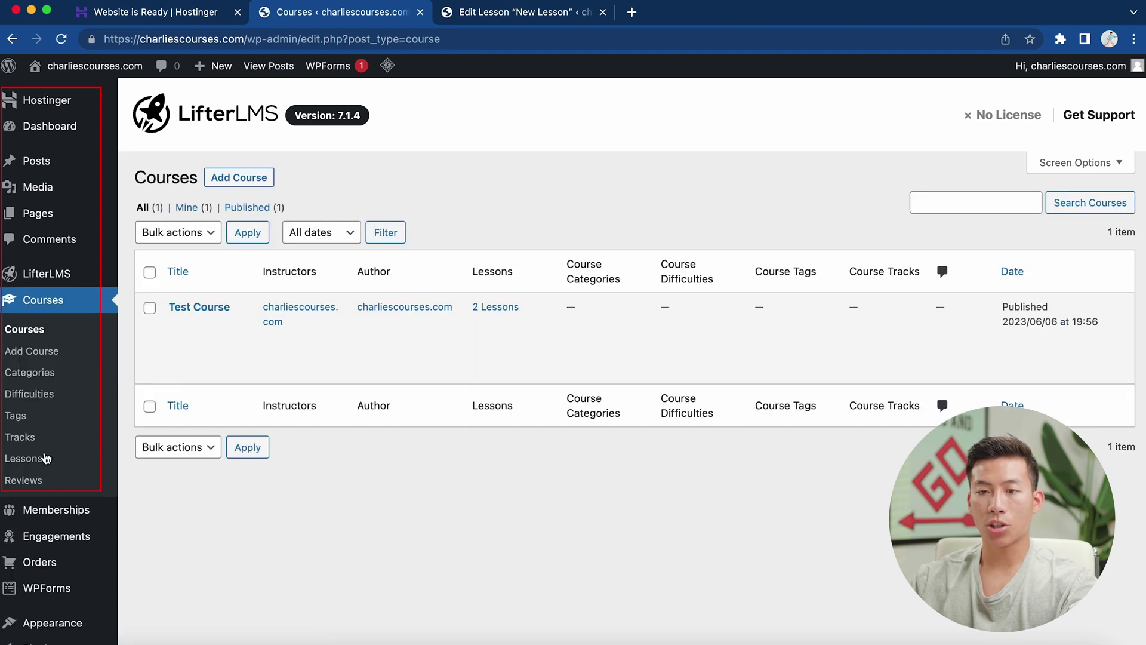
Review the LifterLMS dashboard from recent activity and quick links through the most popular add-ons
mouse_move(52, 275)
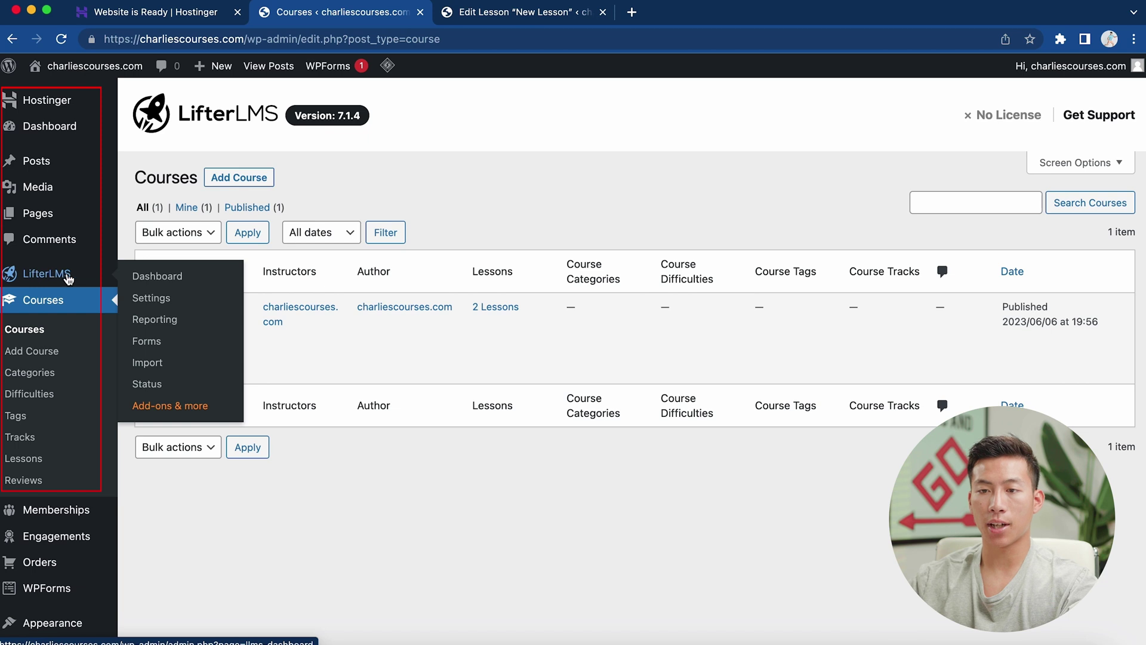
left_click(151, 278)
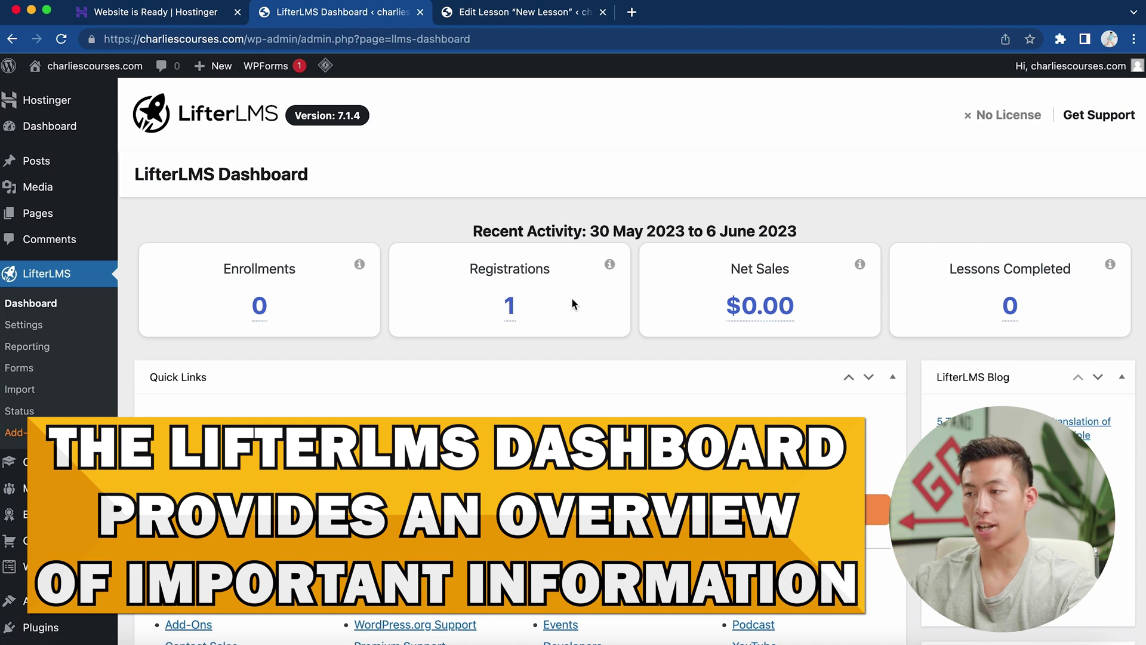
scroll(650, 465, "down", 3)
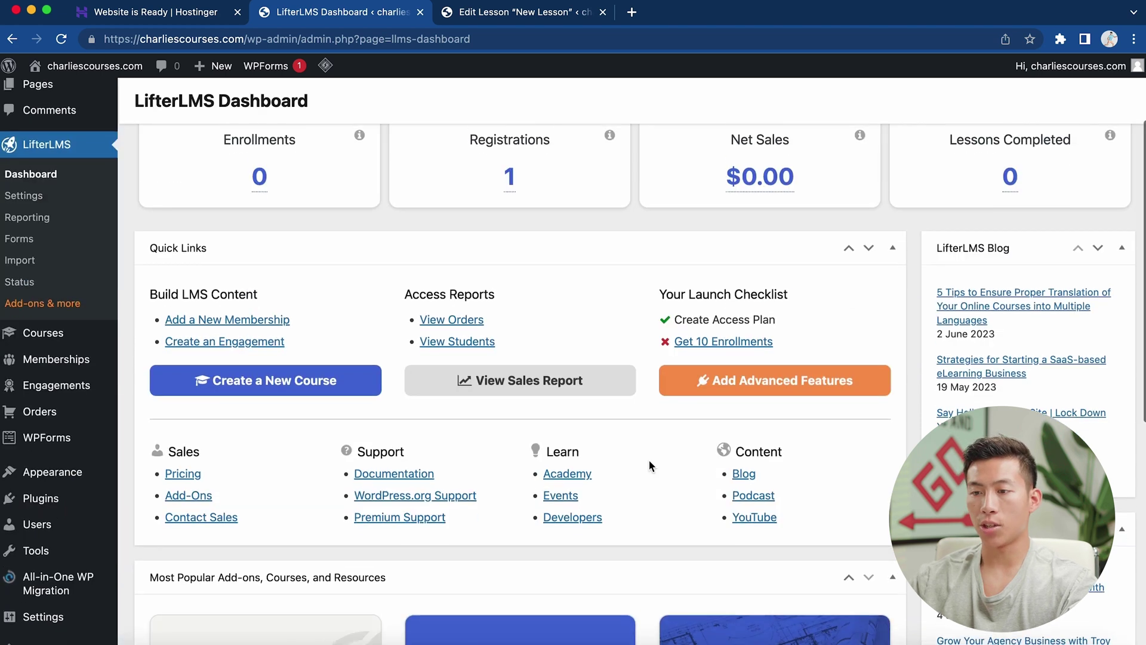
scroll(621, 402, "down", 7)
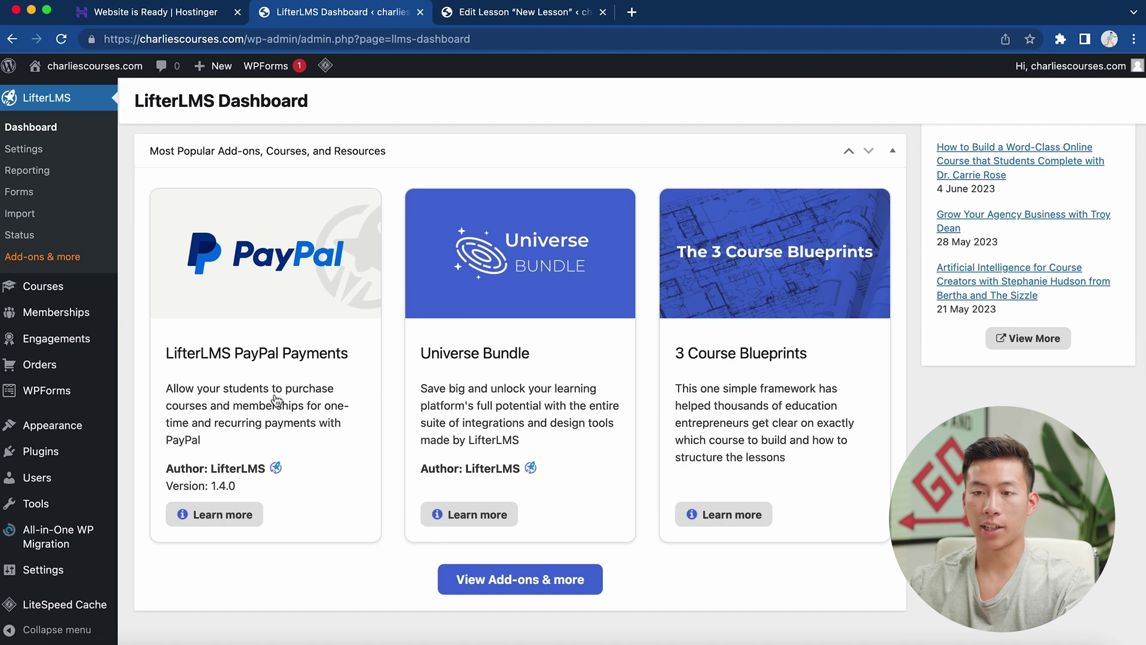
scroll(291, 384, "down", 1)
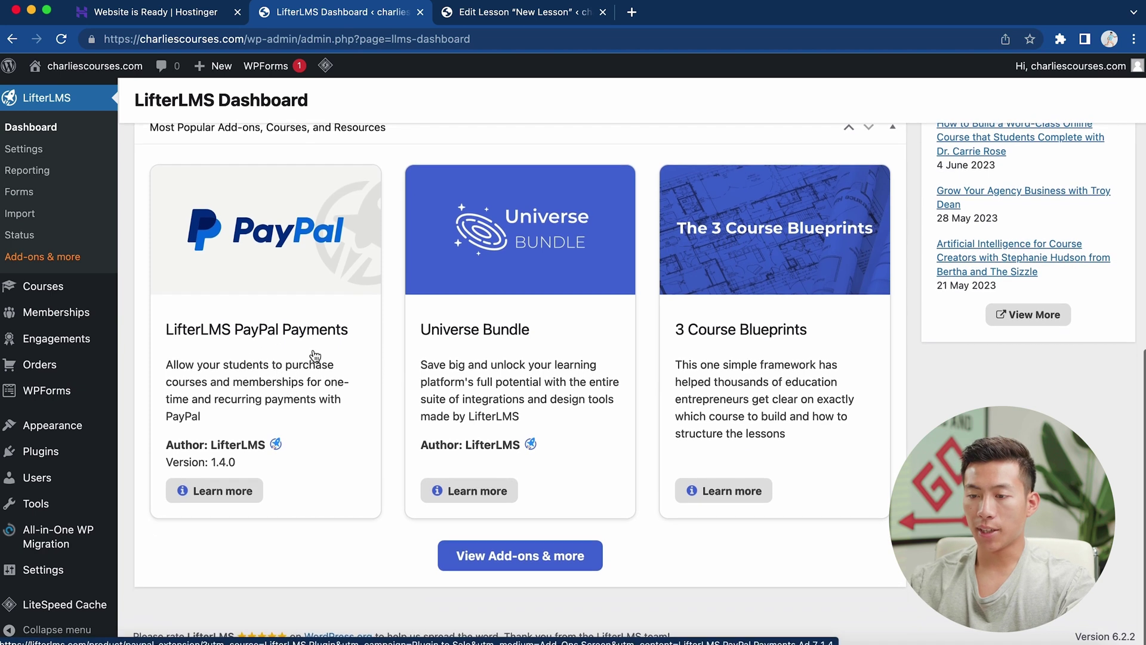
Open the LifterLMS settings and review the course and course catalog settings
left_click(33, 150)
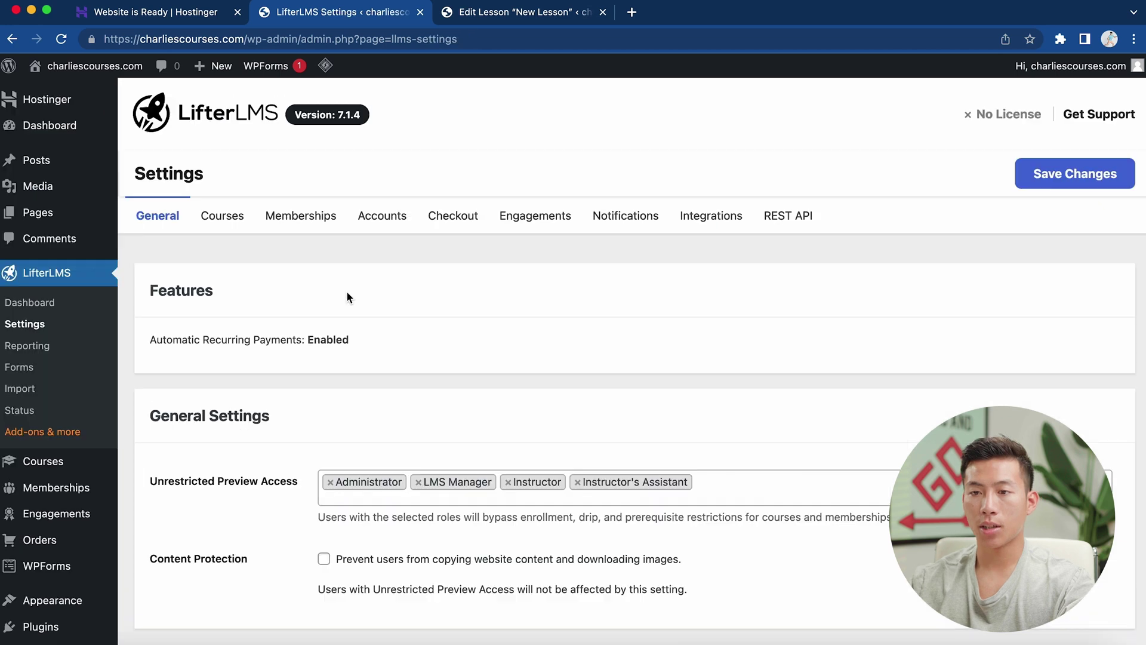
left_click(225, 230)
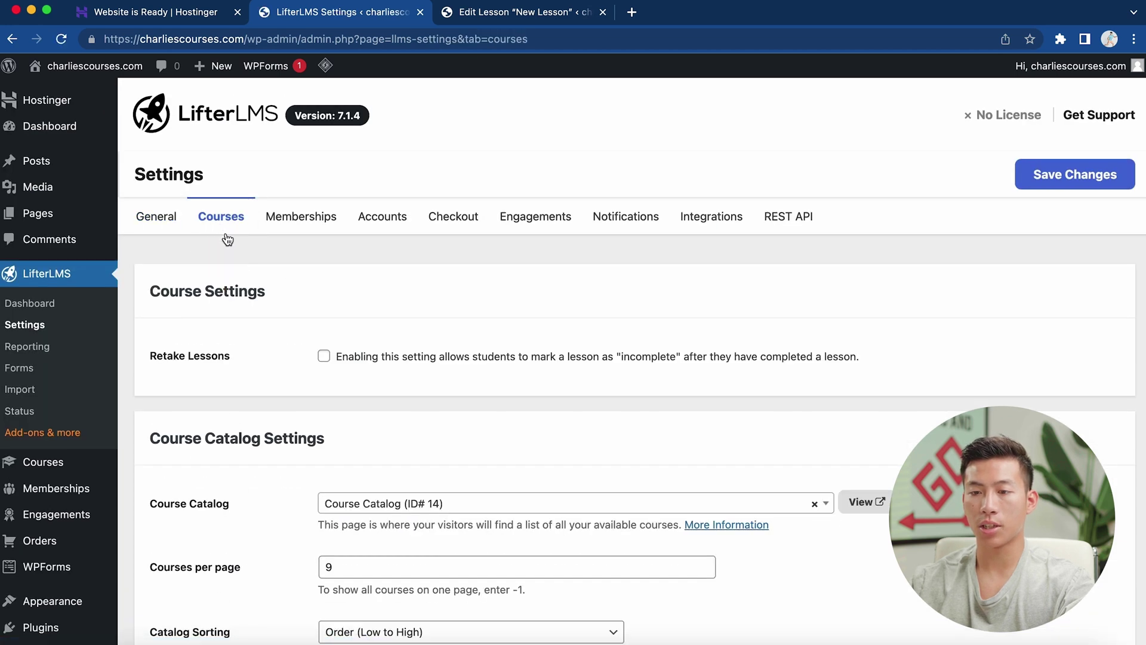
scroll(270, 376, "down", 3)
scroll(270, 376, "up", 3)
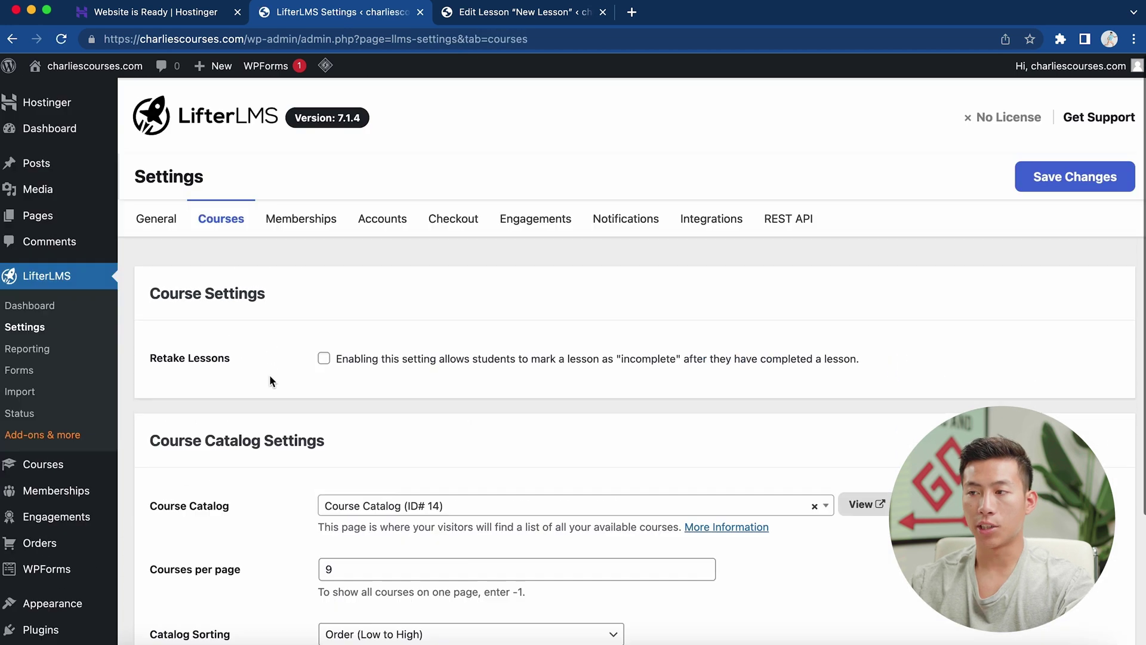
Review the LifterLMS membership and memberships catalog settings, and open the account settings
left_click(321, 221)
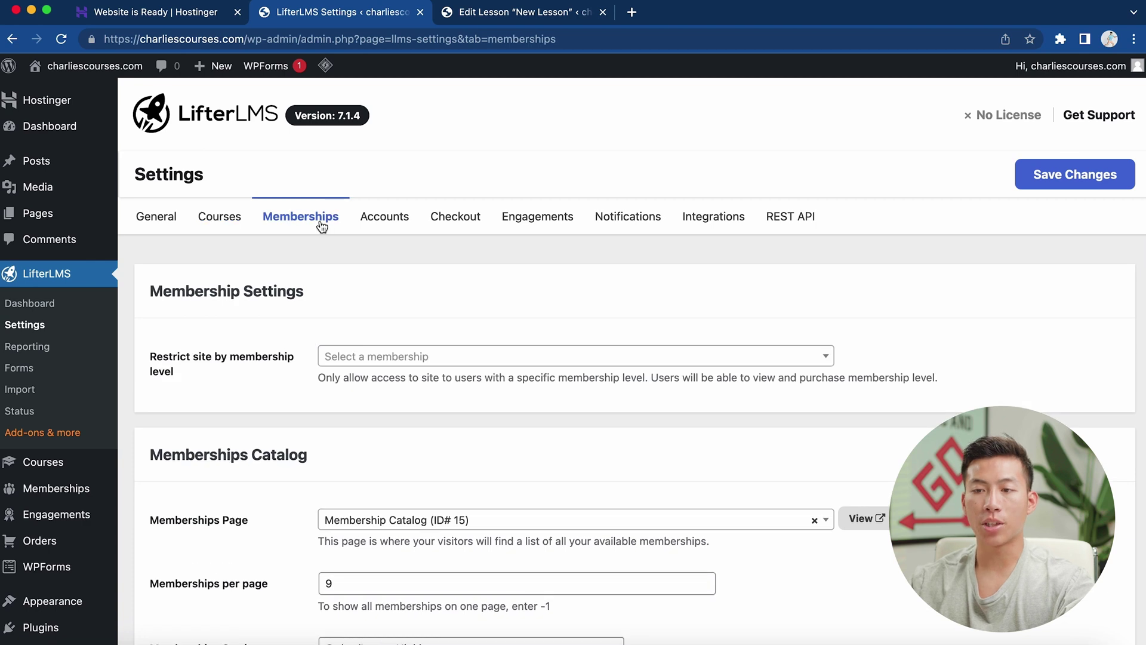
scroll(273, 391, "down", 1)
scroll(274, 394, "down", 1)
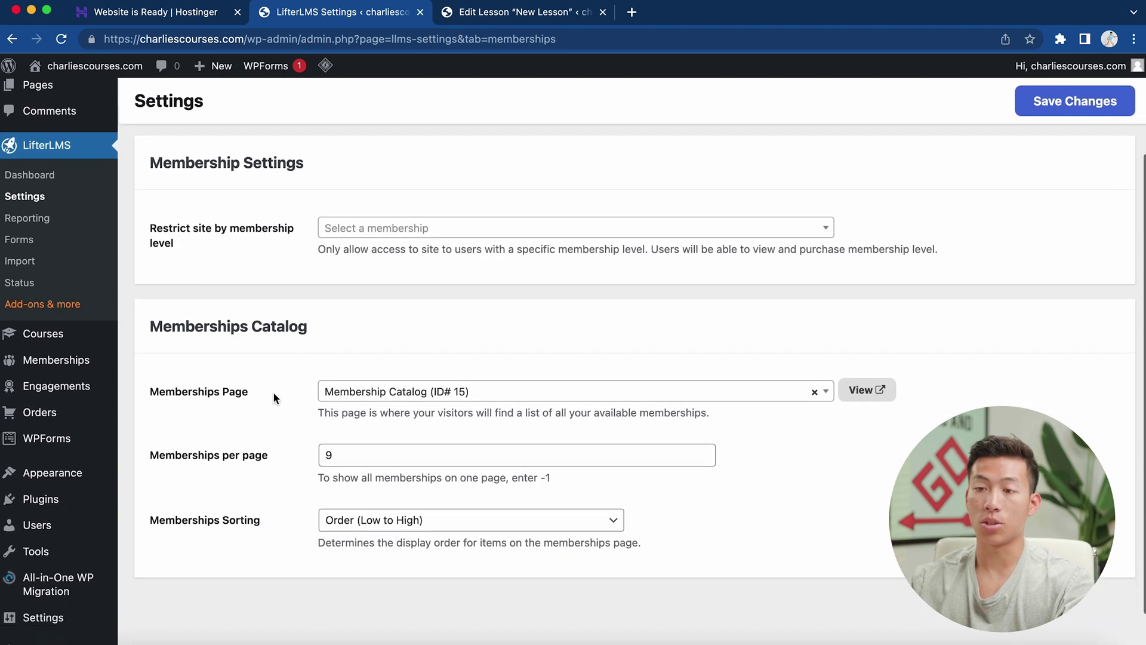
scroll(273, 395, "up", 4)
scroll(273, 398, "up", 1)
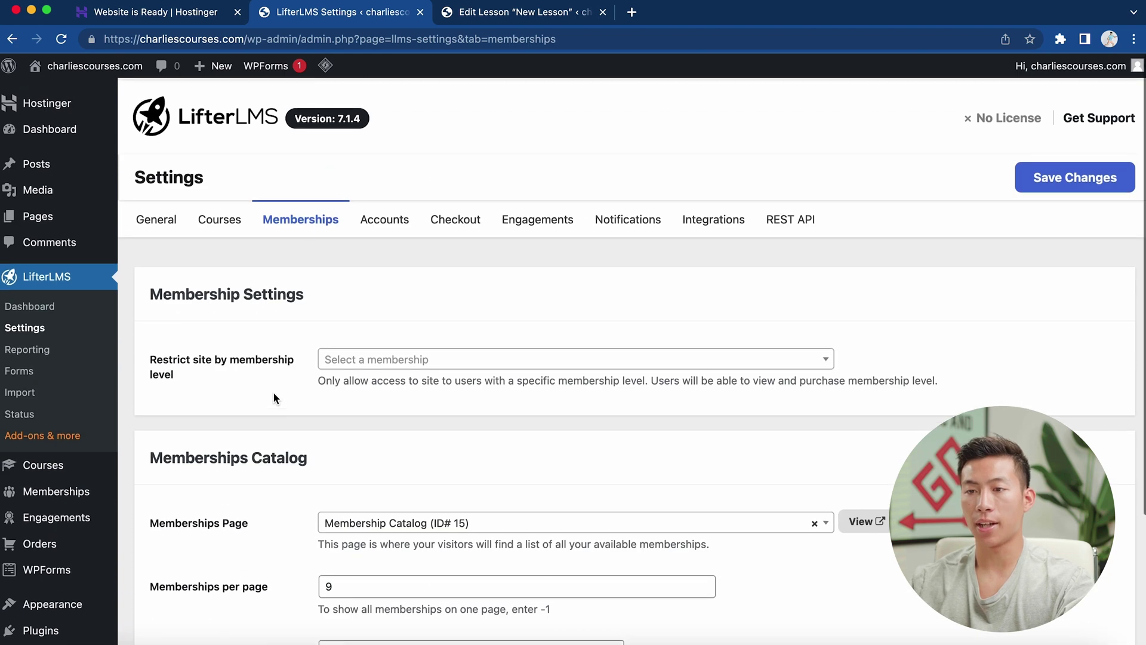
left_click(400, 225)
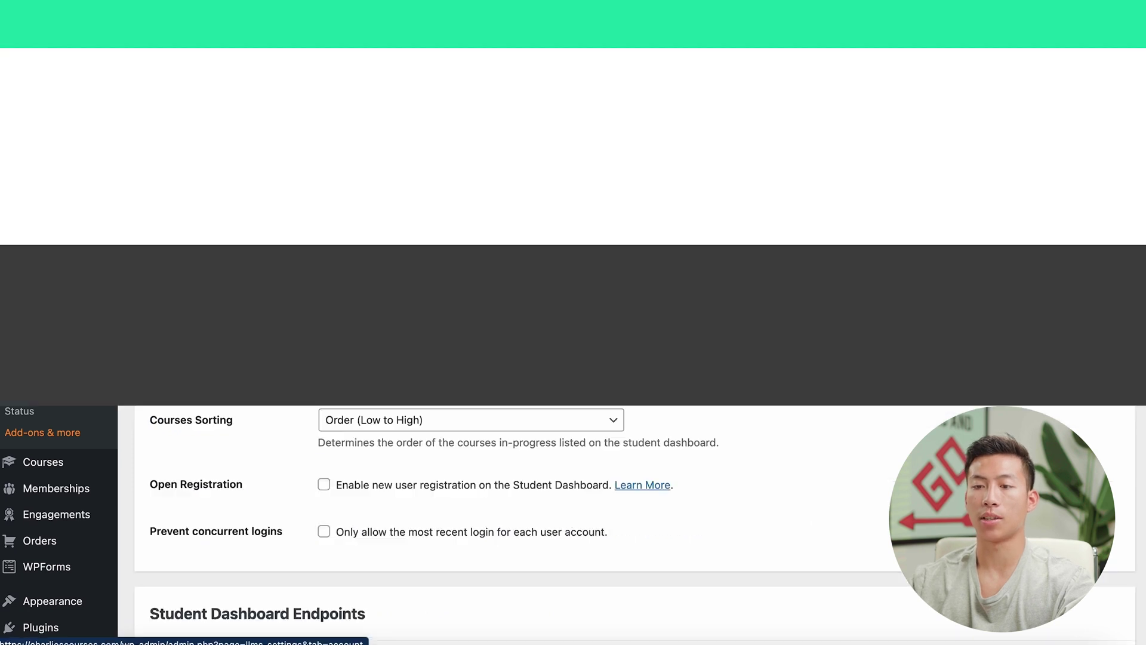